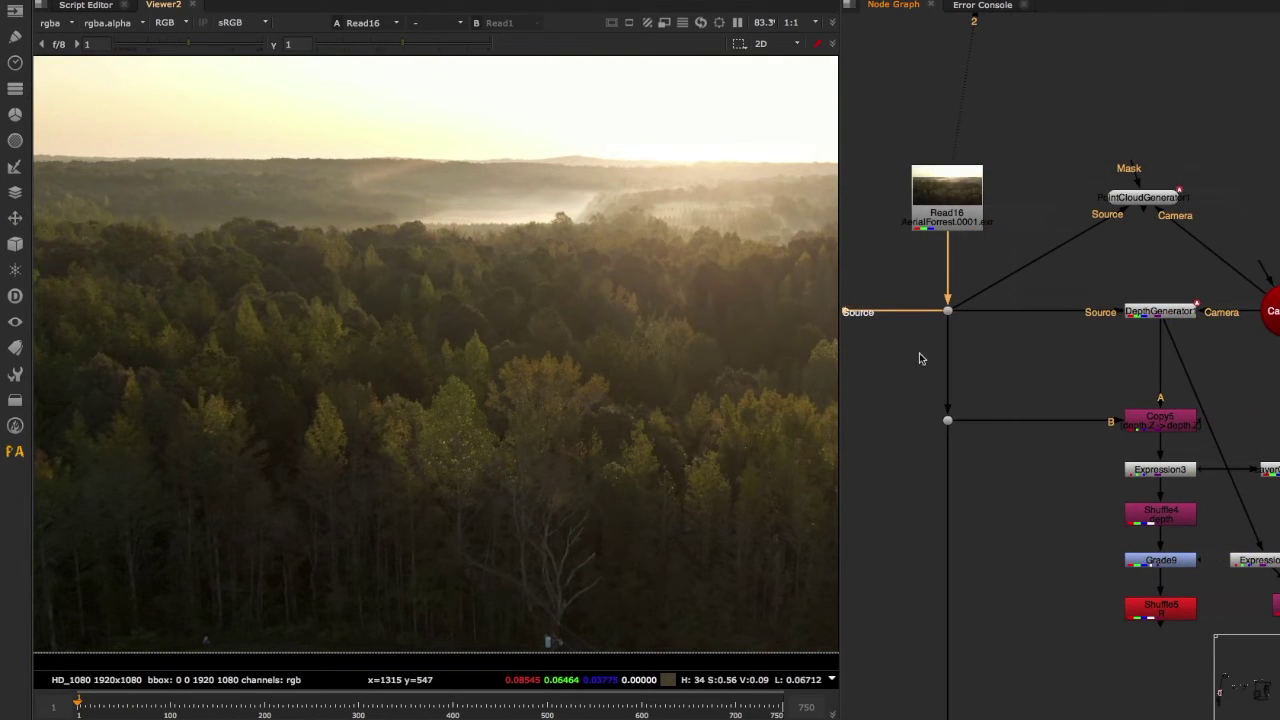
Examine the aerial forest plate from Read16 and scrub through its frames
middle_drag(939, 373, 938, 352)
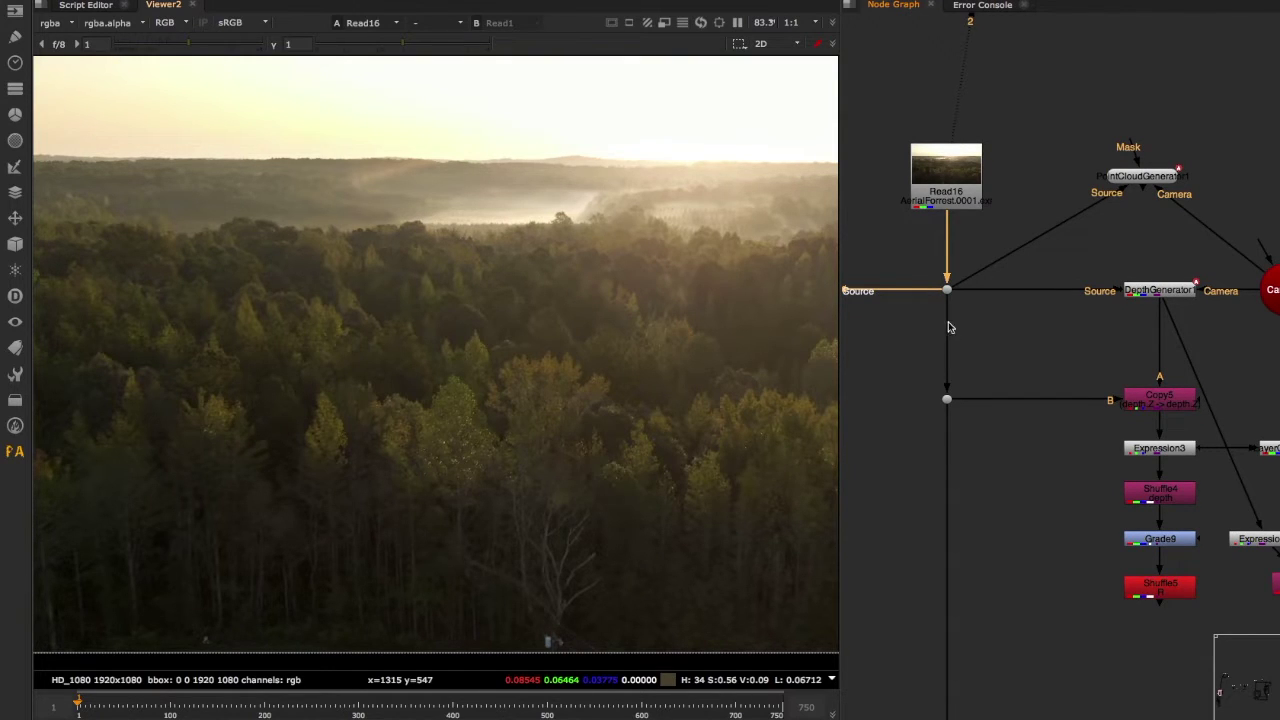
middle_drag(1044, 320, 1019, 317)
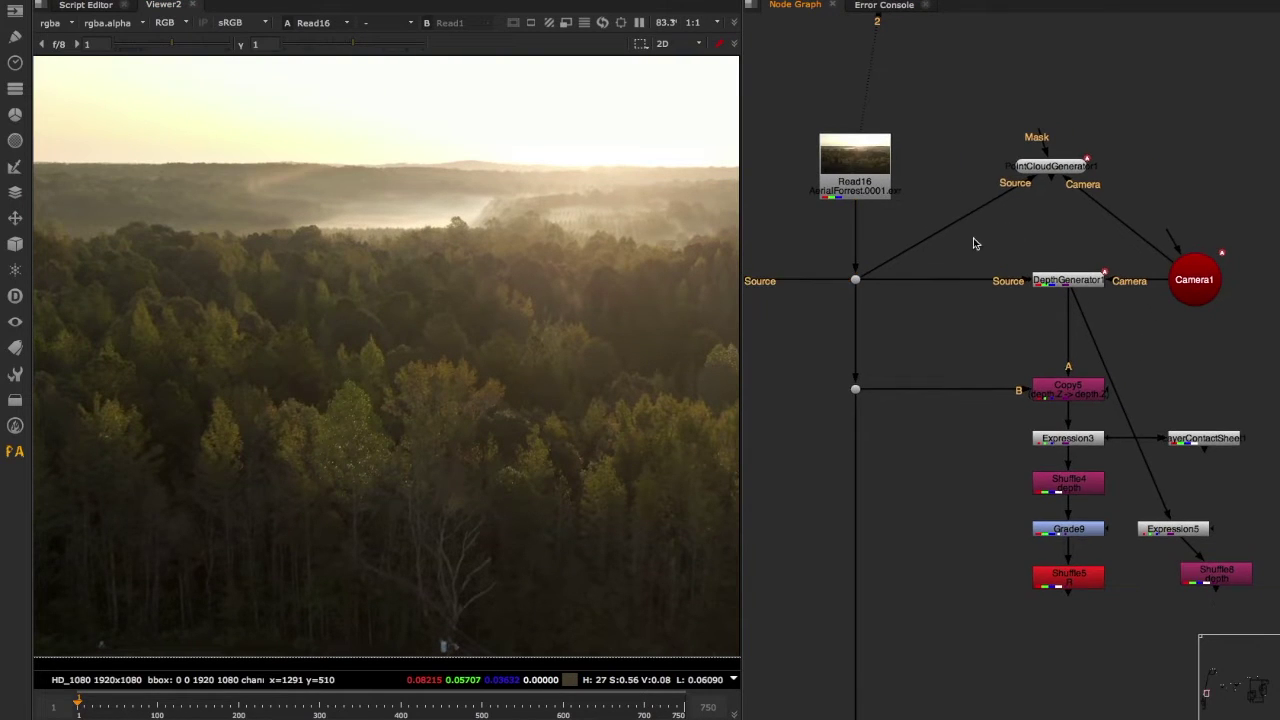
scroll(636, 245, down, 2)
middle_drag(635, 245, 586, 247)
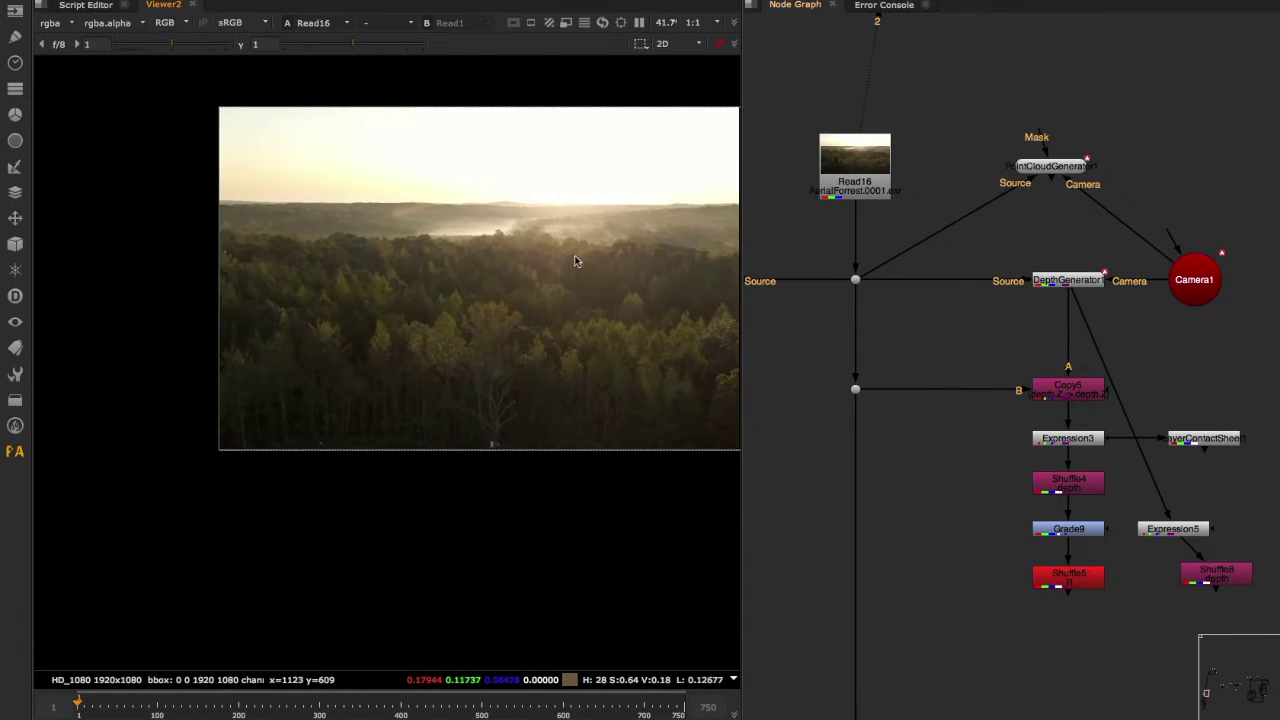
scroll(576, 250, up, 1)
mouse_move(200, 705)
mouse_down()
mouse_move(327, 705)
mouse_move(210, 705)
mouse_up()
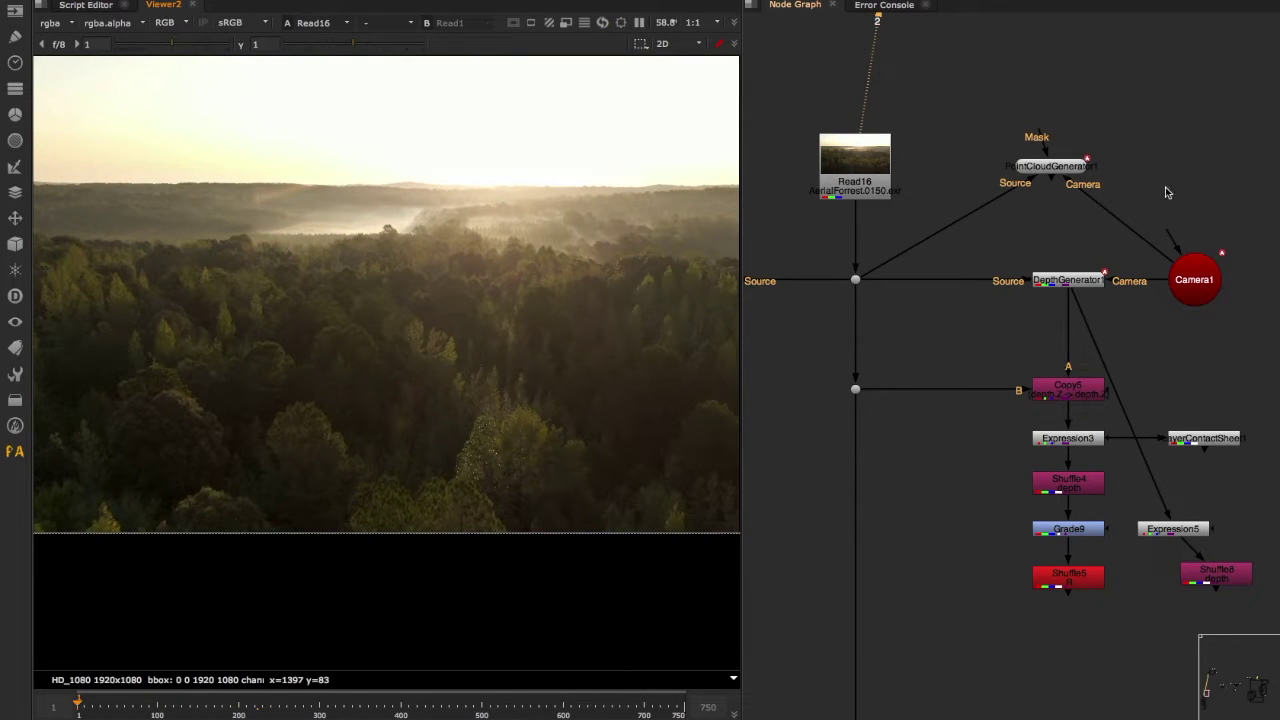
Review the output and frame separation settings of DepthGenerator1 and close its properties
middle_drag(943, 341, 868, 313)
double_click(1140, 285)
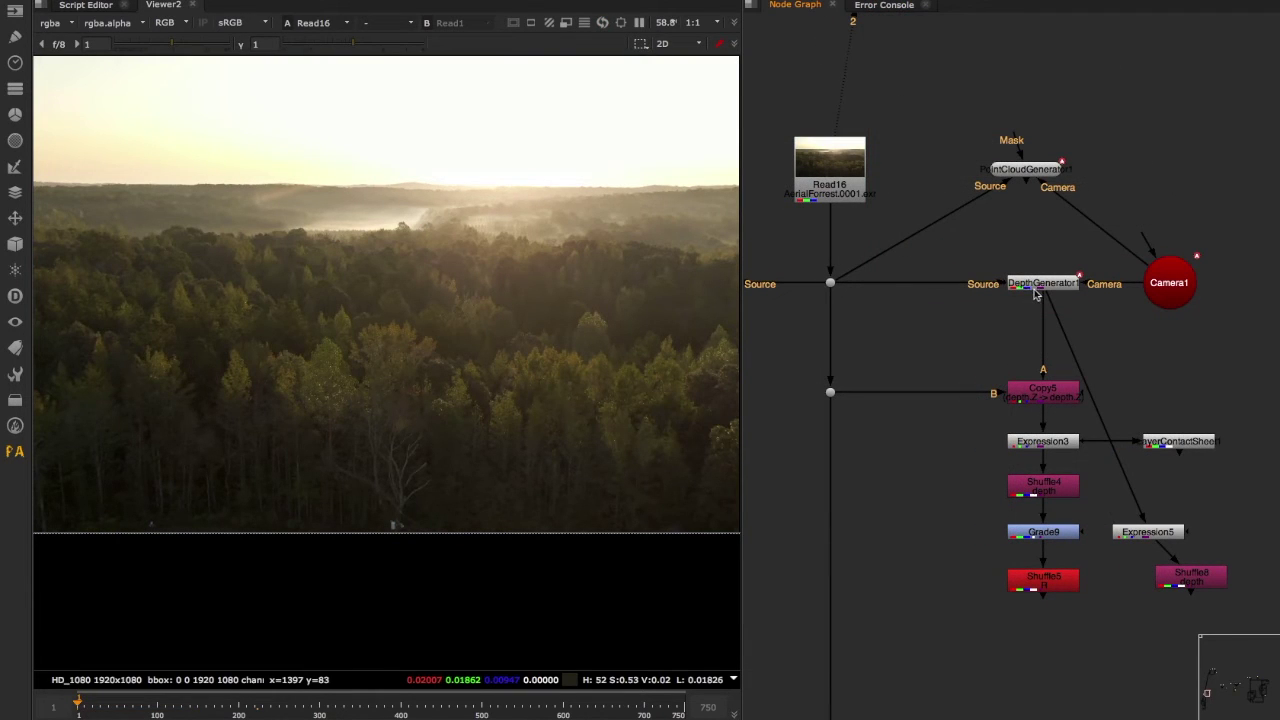
double_click(1030, 265)
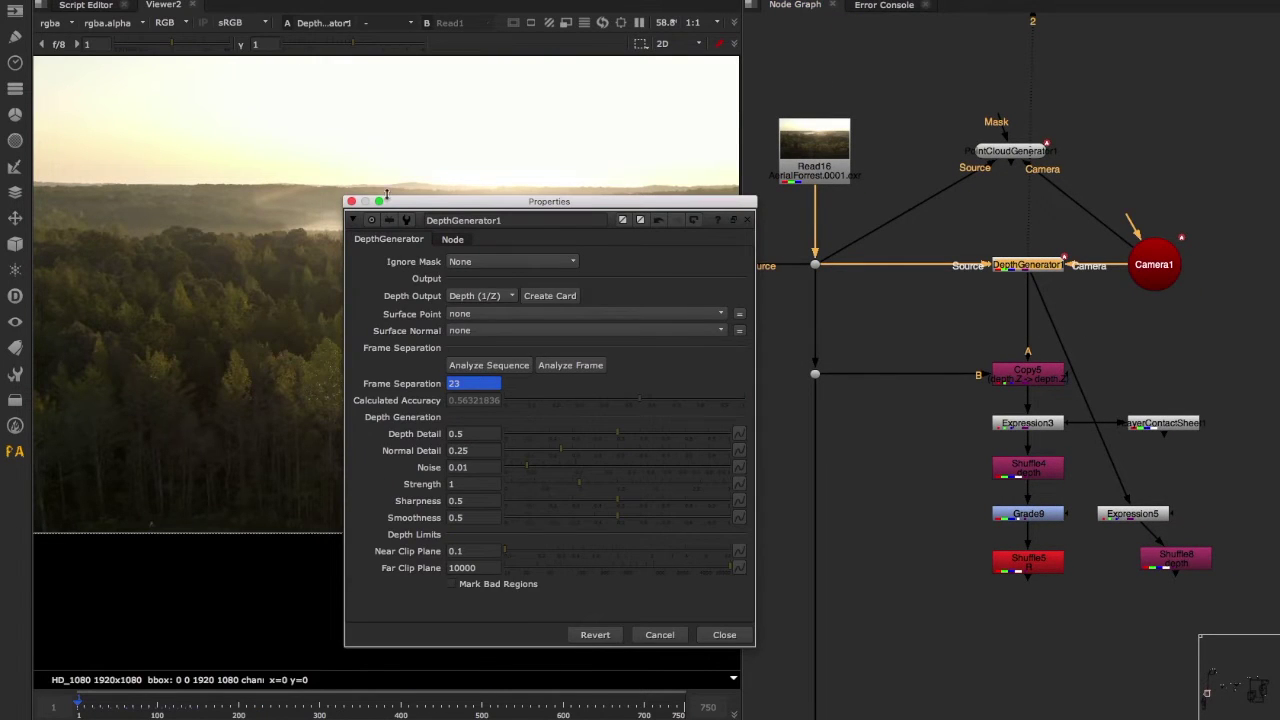
drag(520, 201, 774, 183)
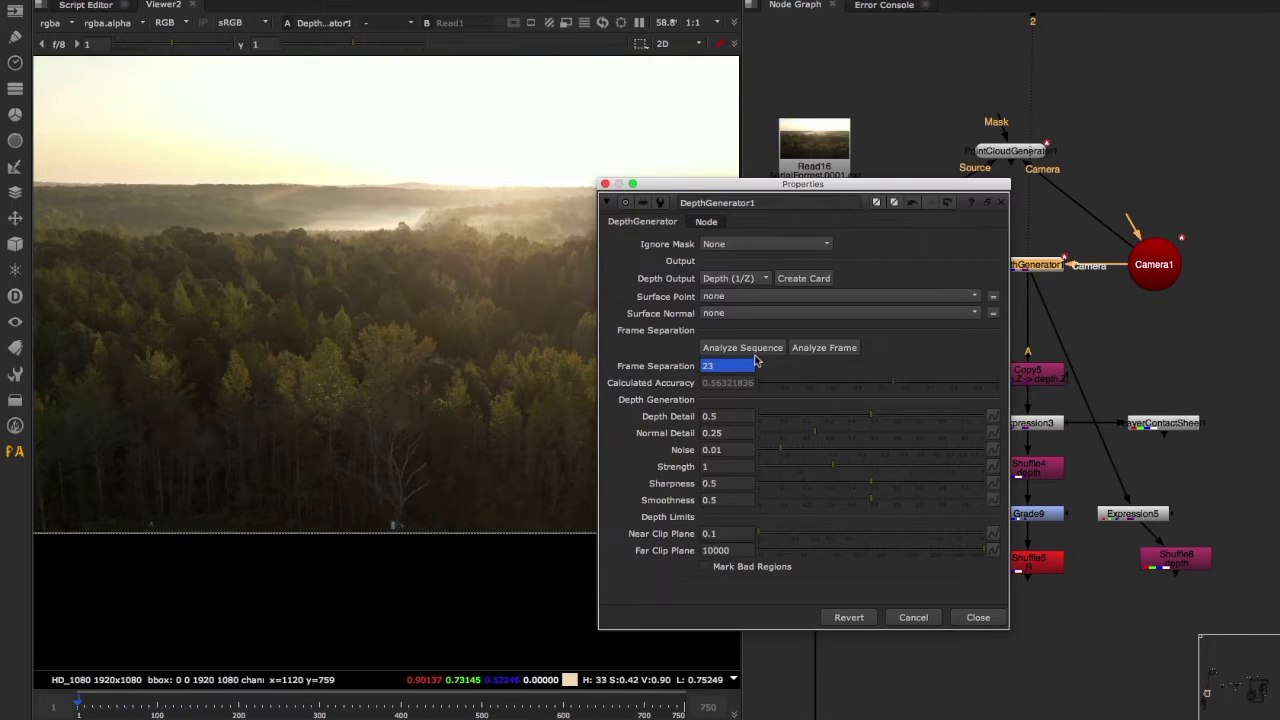
click(977, 618)
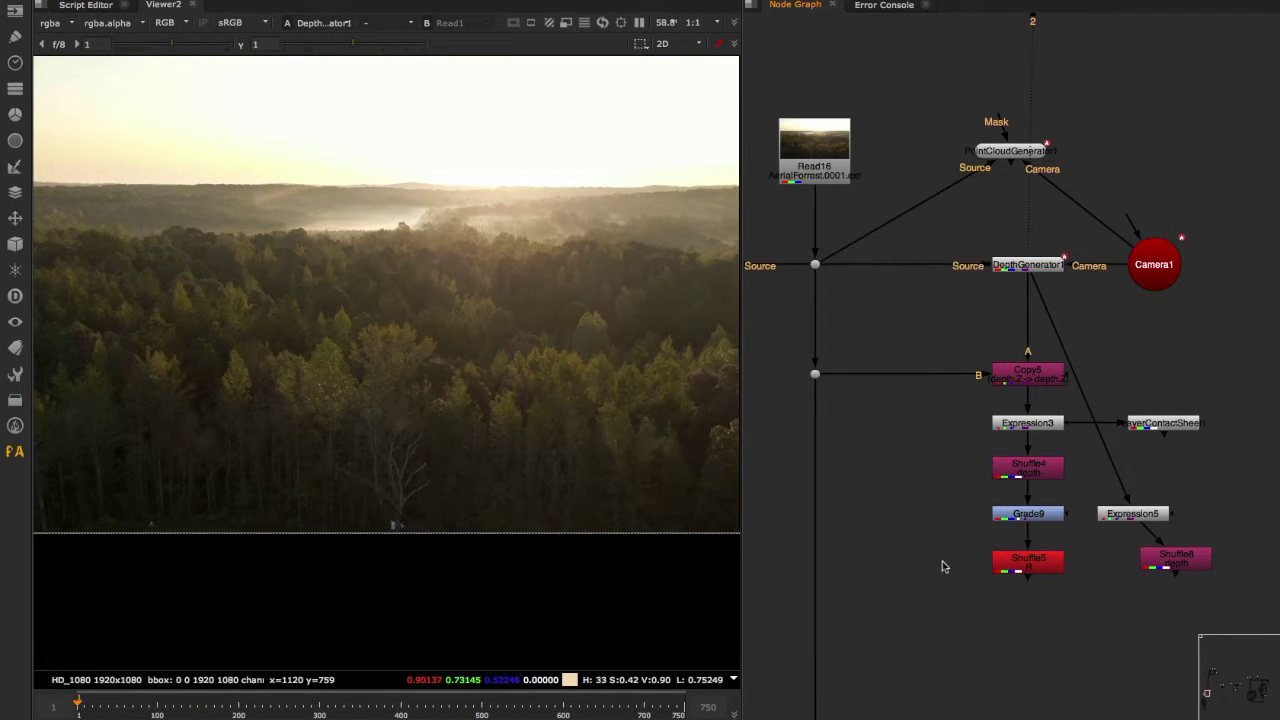
Disable Expression5 and view the unconverted depth from Shuffle8, fitted in the viewer
click(1105, 483)
key(d)
click(1139, 523)
key(1)
key(f)
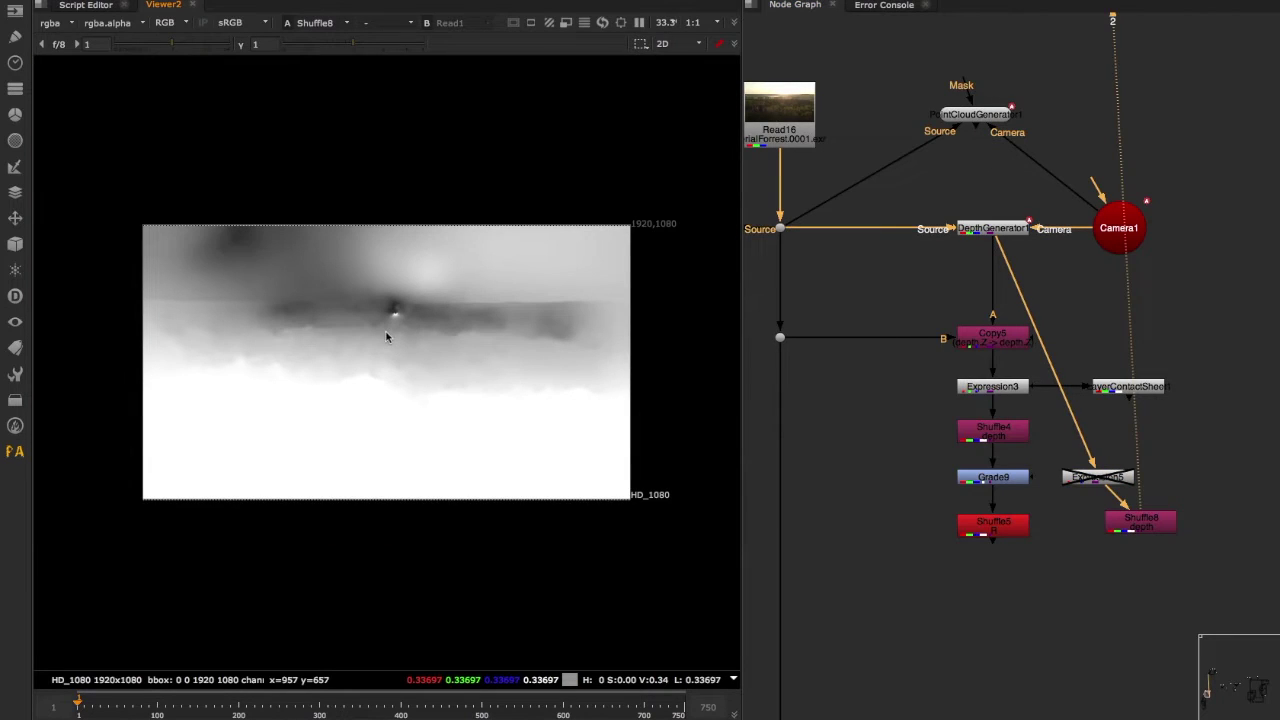
scroll(1096, 427, up, 2)
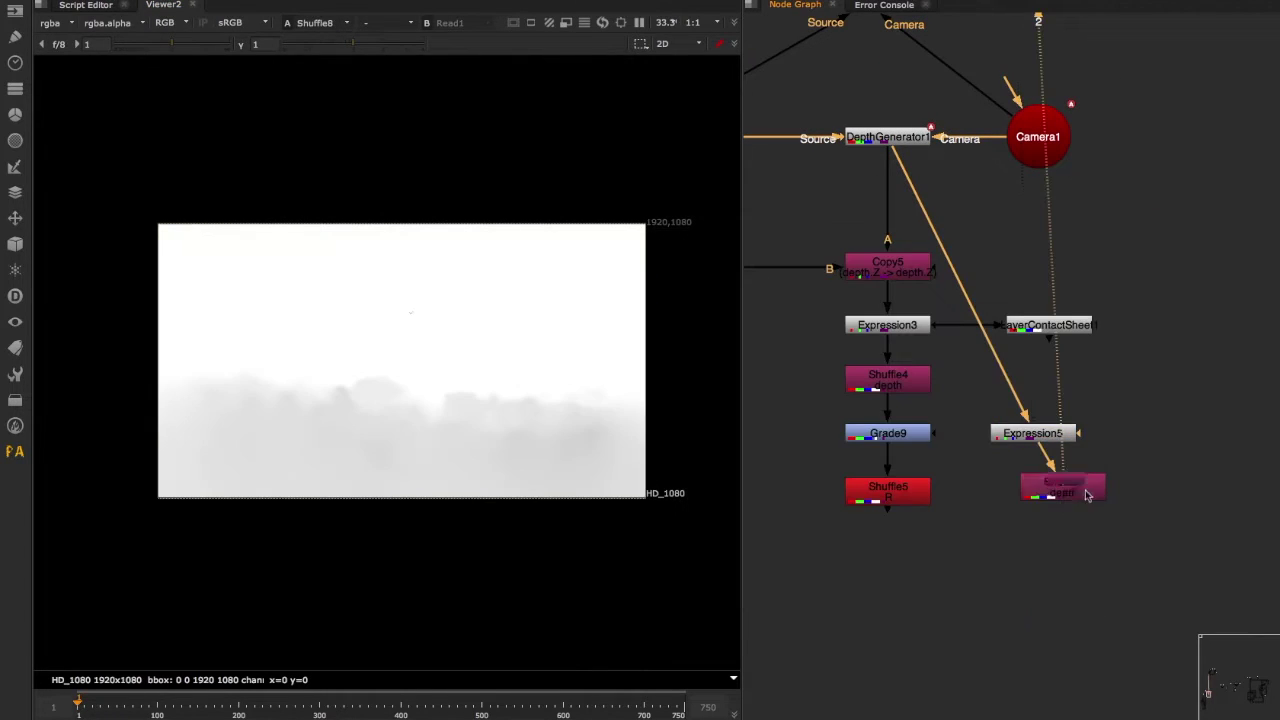
Inspect the 1/Z depth formula in Expression3 and view the resulting depth from Shuffle4
click(137, 43)
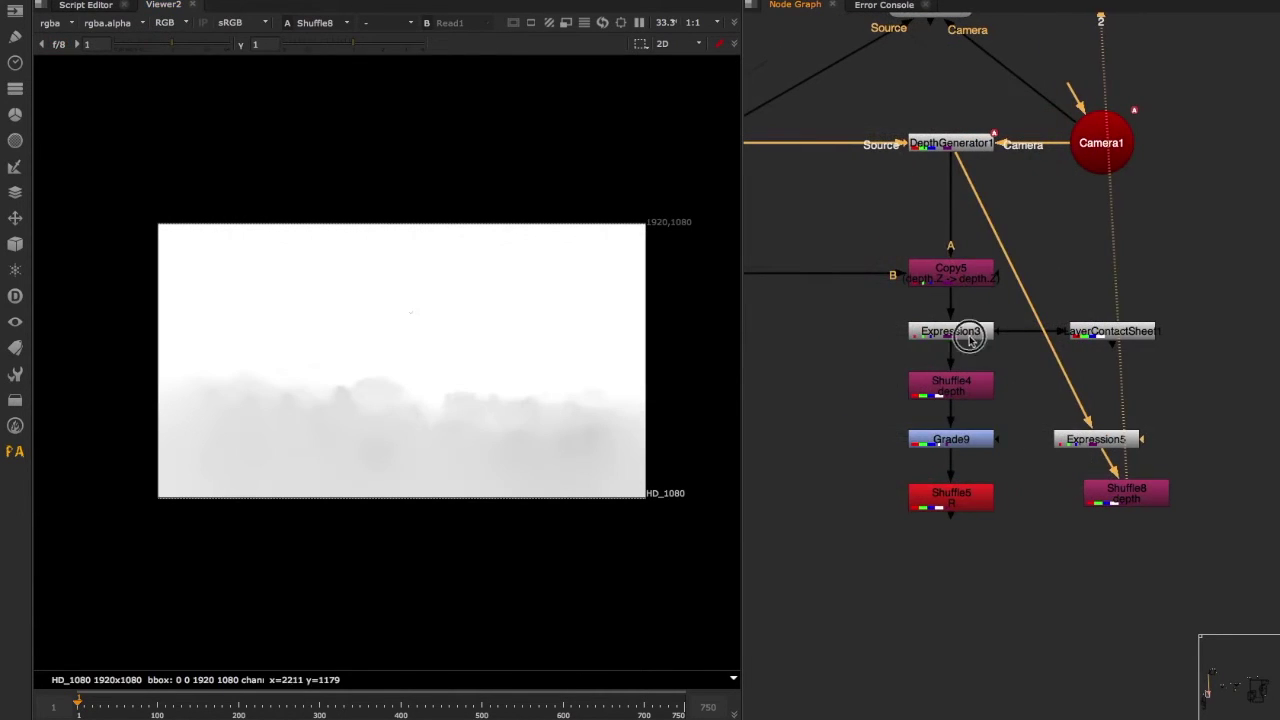
double_click(970, 340)
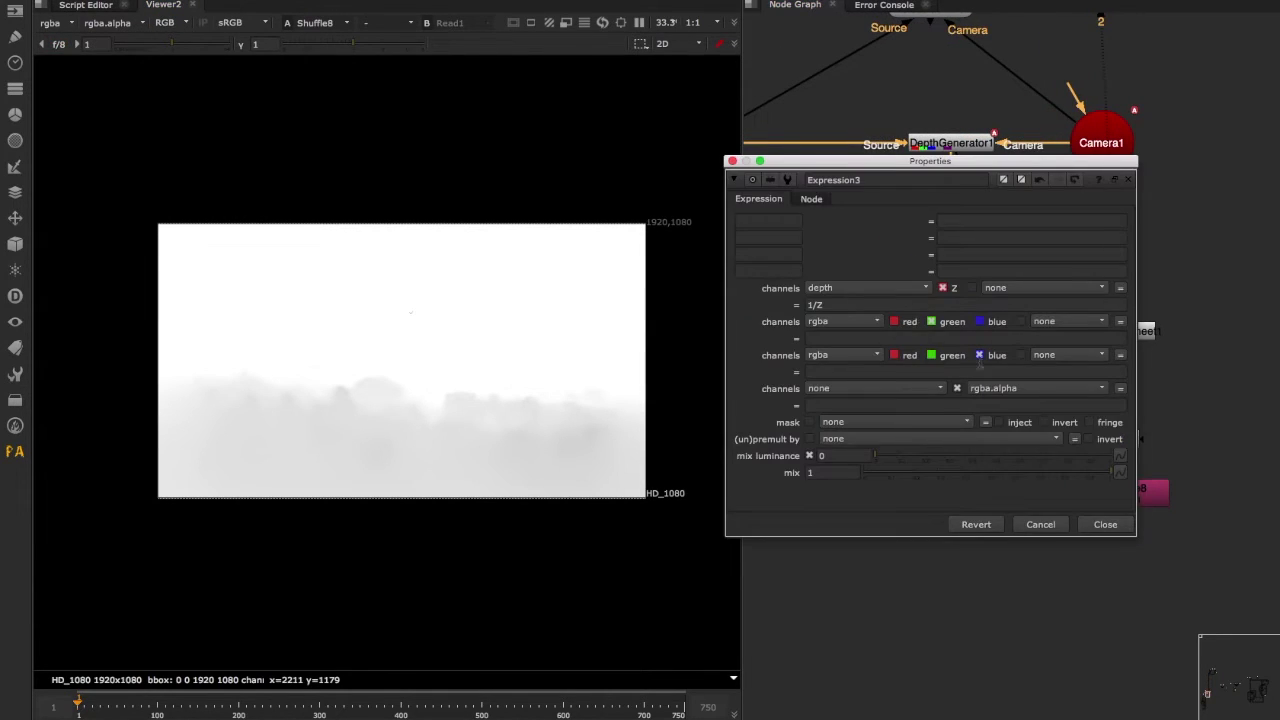
click(970, 382)
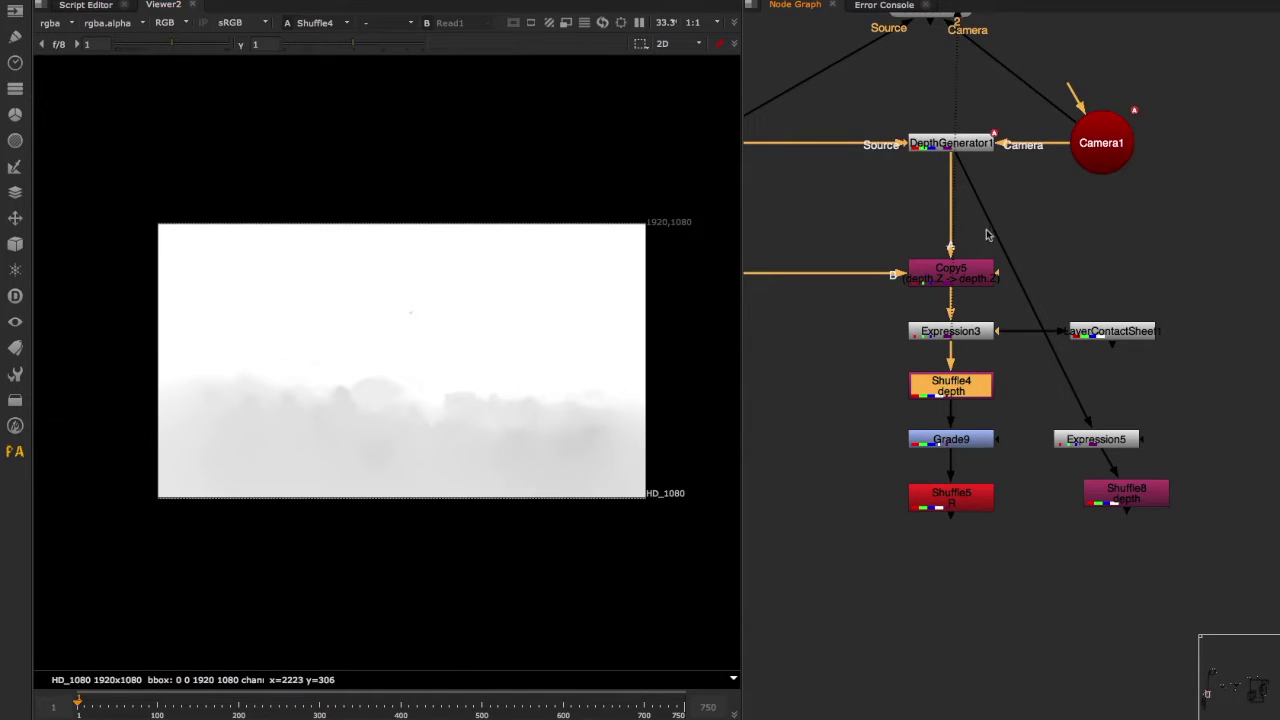
middle_drag(986, 186, 1040, 211)
middle_drag(965, 196, 971, 224)
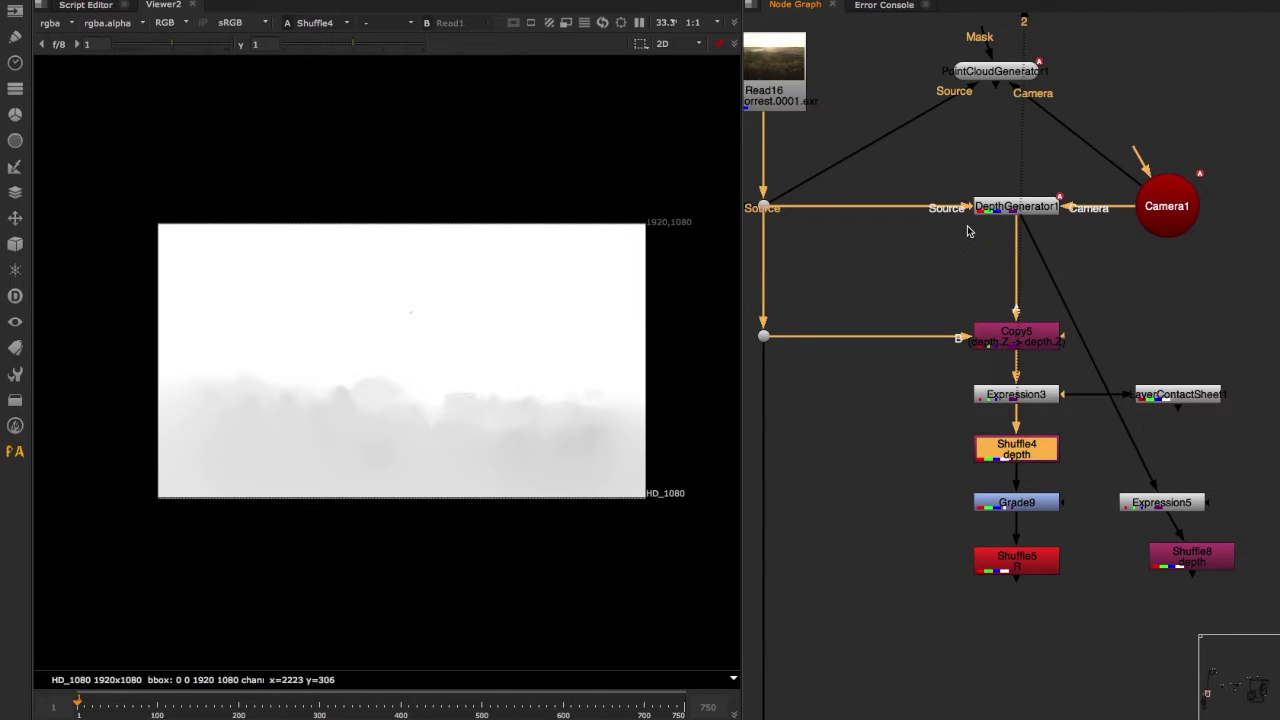
middle_drag(958, 299, 954, 272)
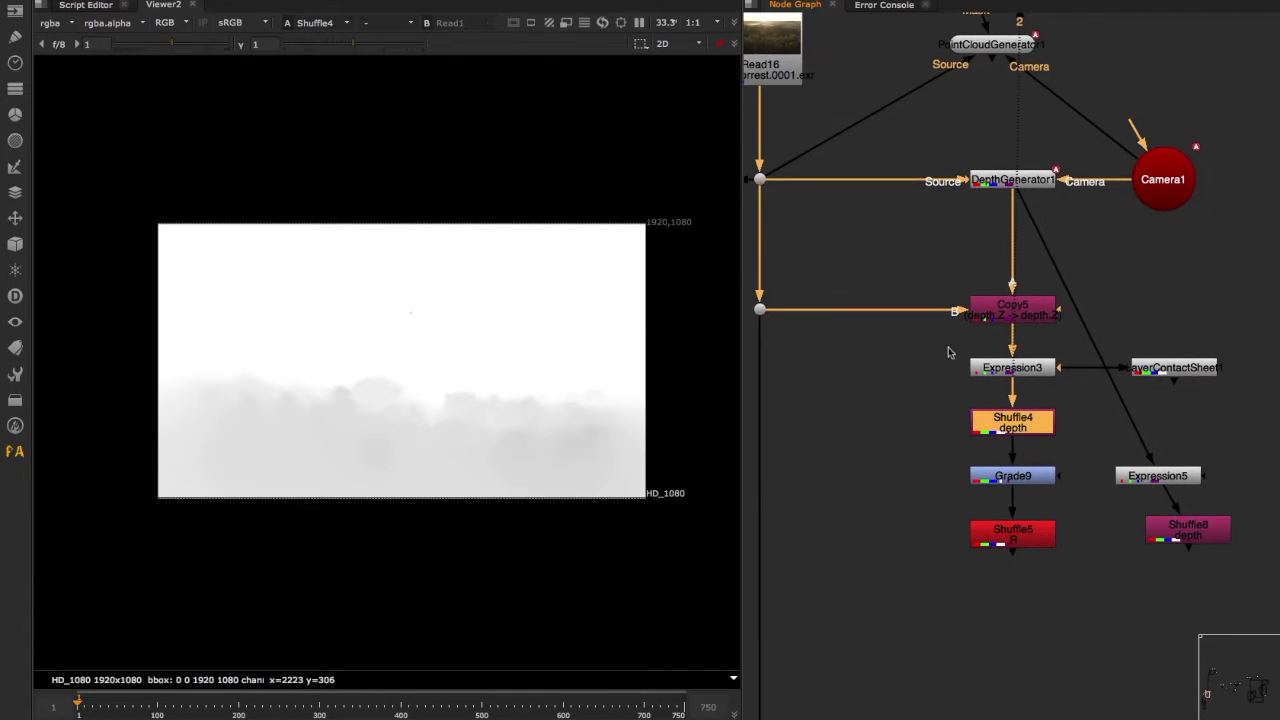
scroll(950, 352, down, 2)
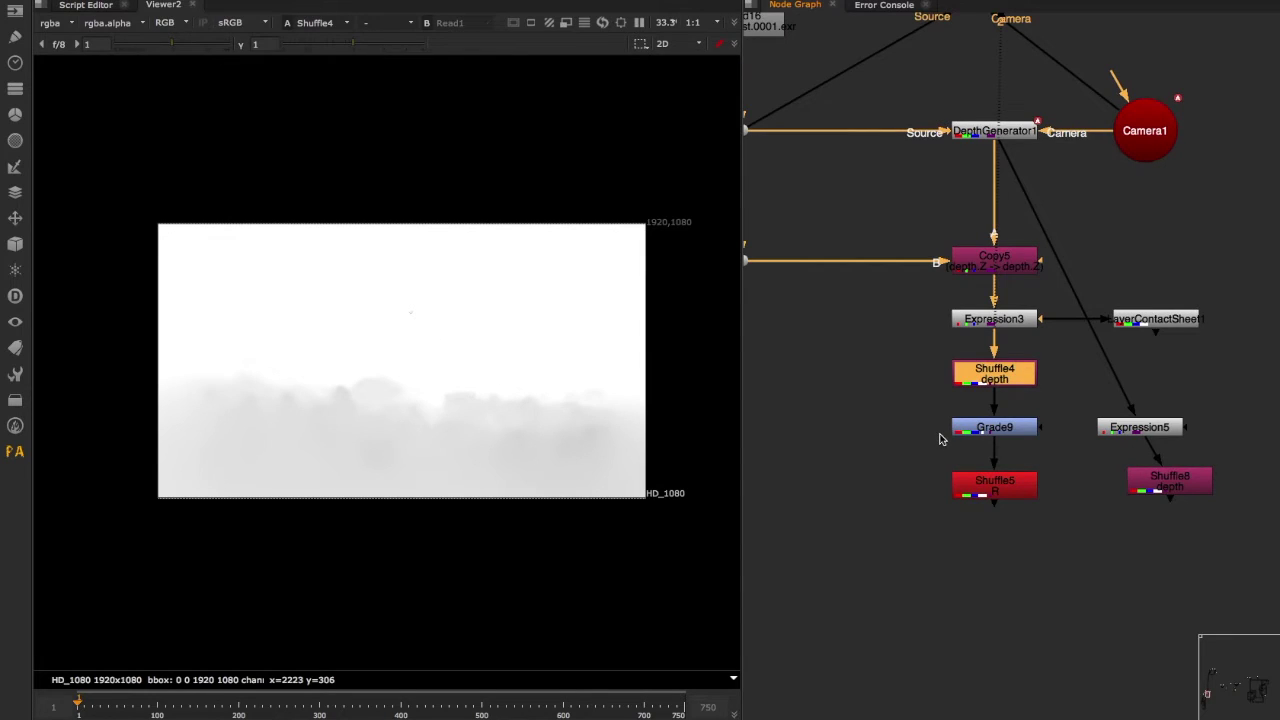
scroll(963, 291, up, 3)
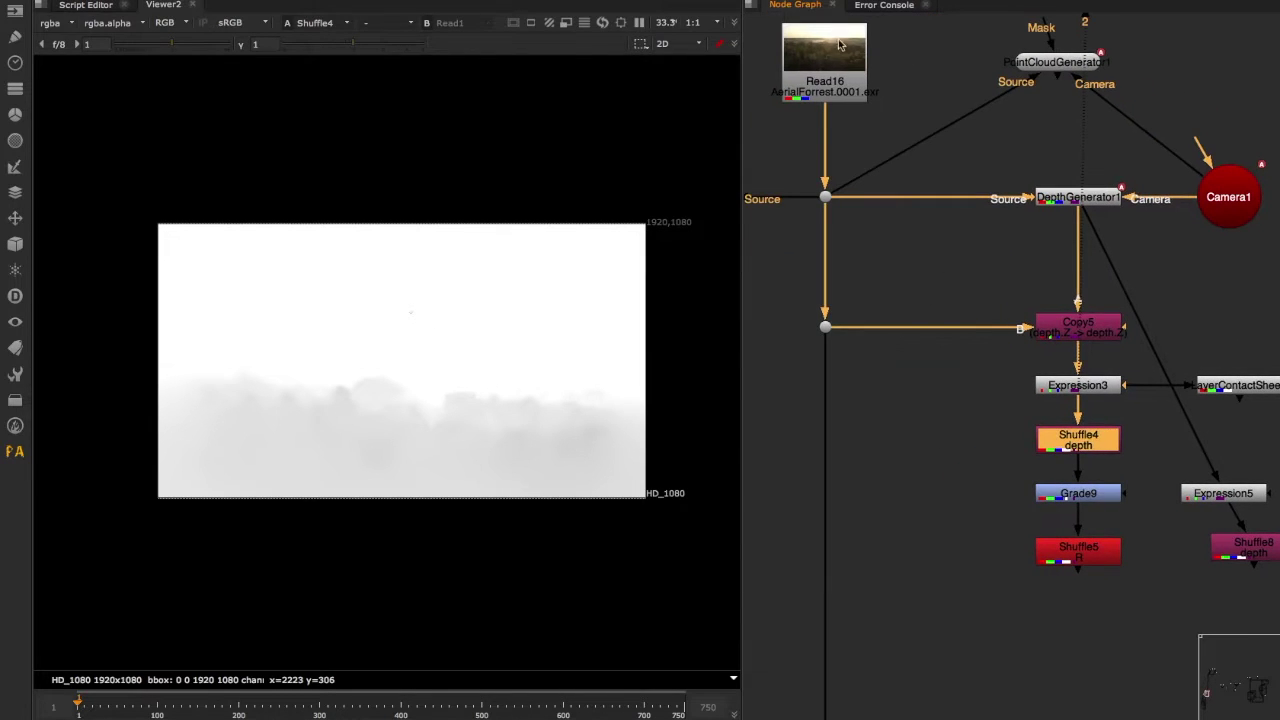
View the Read16 forest plate, sample a region over the nearest trees, and clear the sample
click(840, 45)
key(1)
ctrl+shift+drag(294, 529, 292, 378)
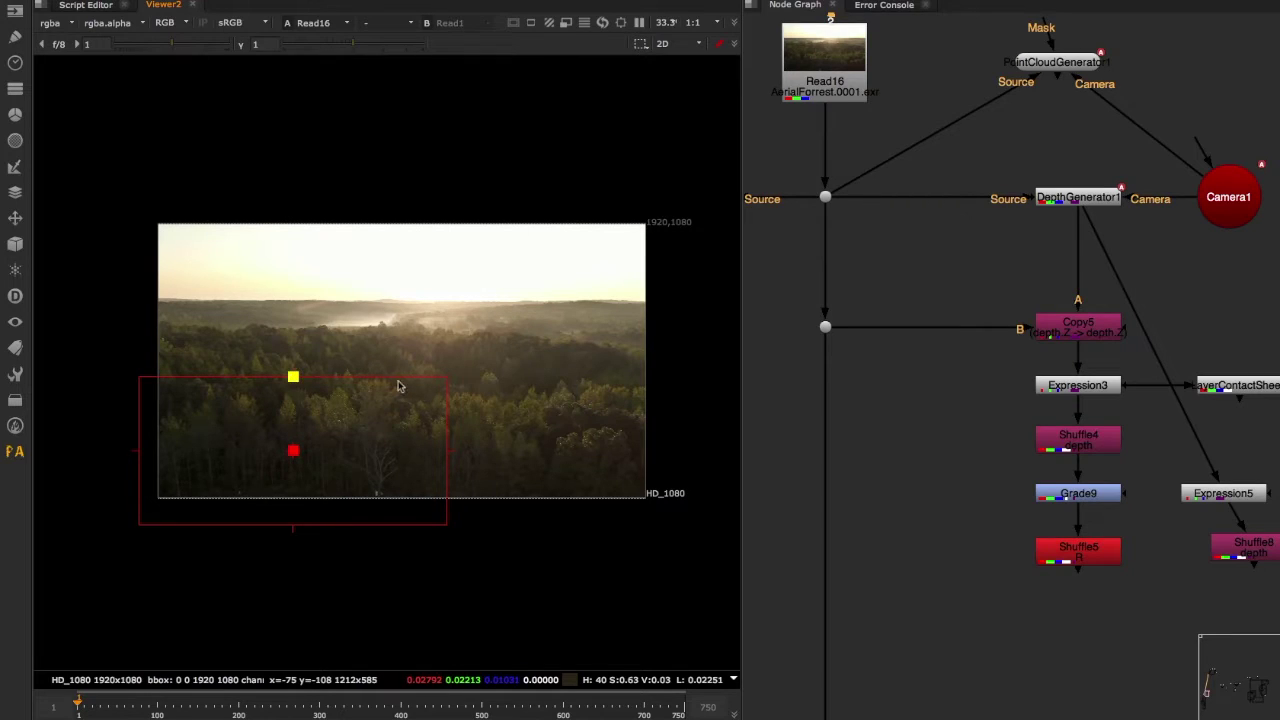
drag(291, 376, 292, 379)
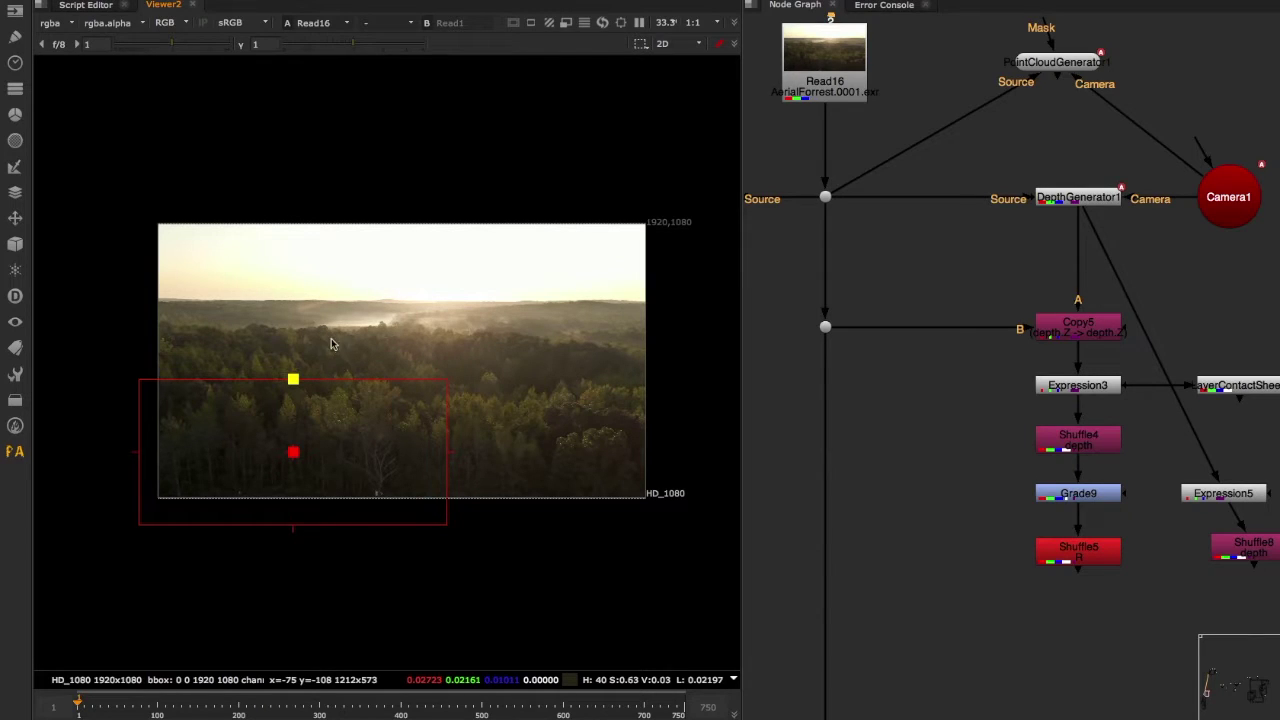
ctrl+right_click(432, 426)
Add a new Grade node branching from the Shuffle4 depth output
middle_drag(858, 440, 898, 424)
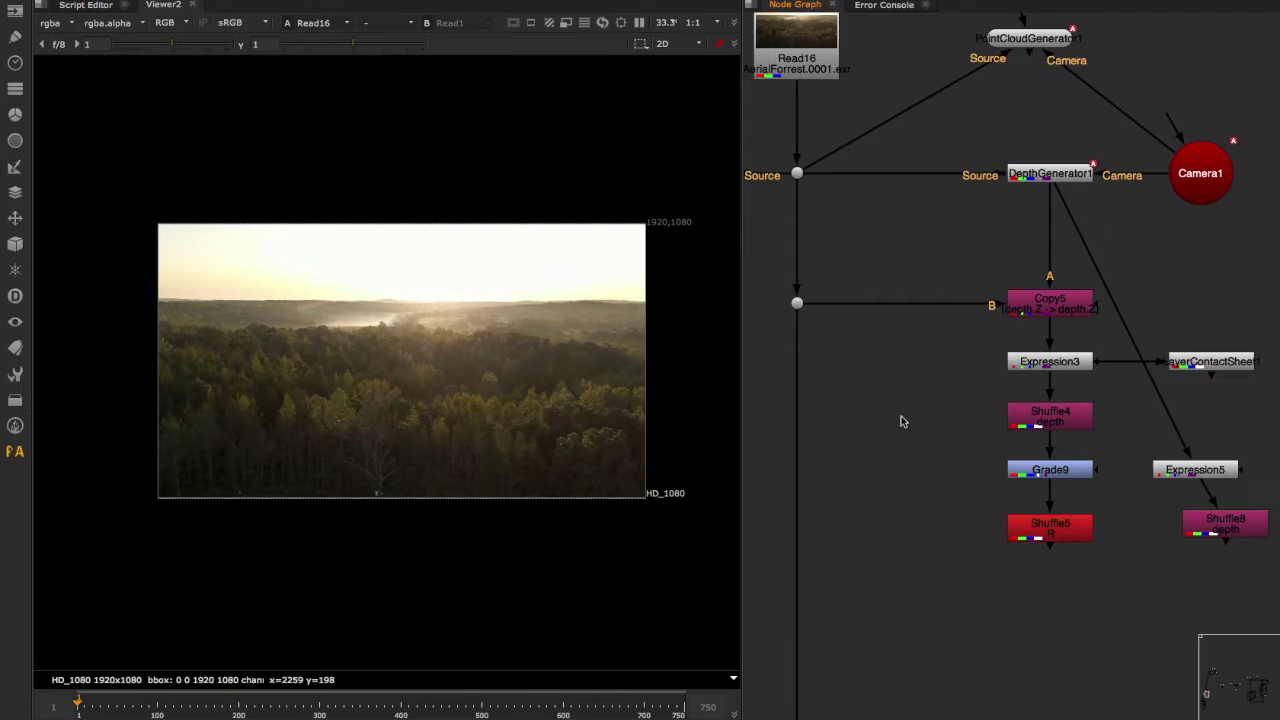
middle_drag(955, 450, 921, 429)
click(954, 442)
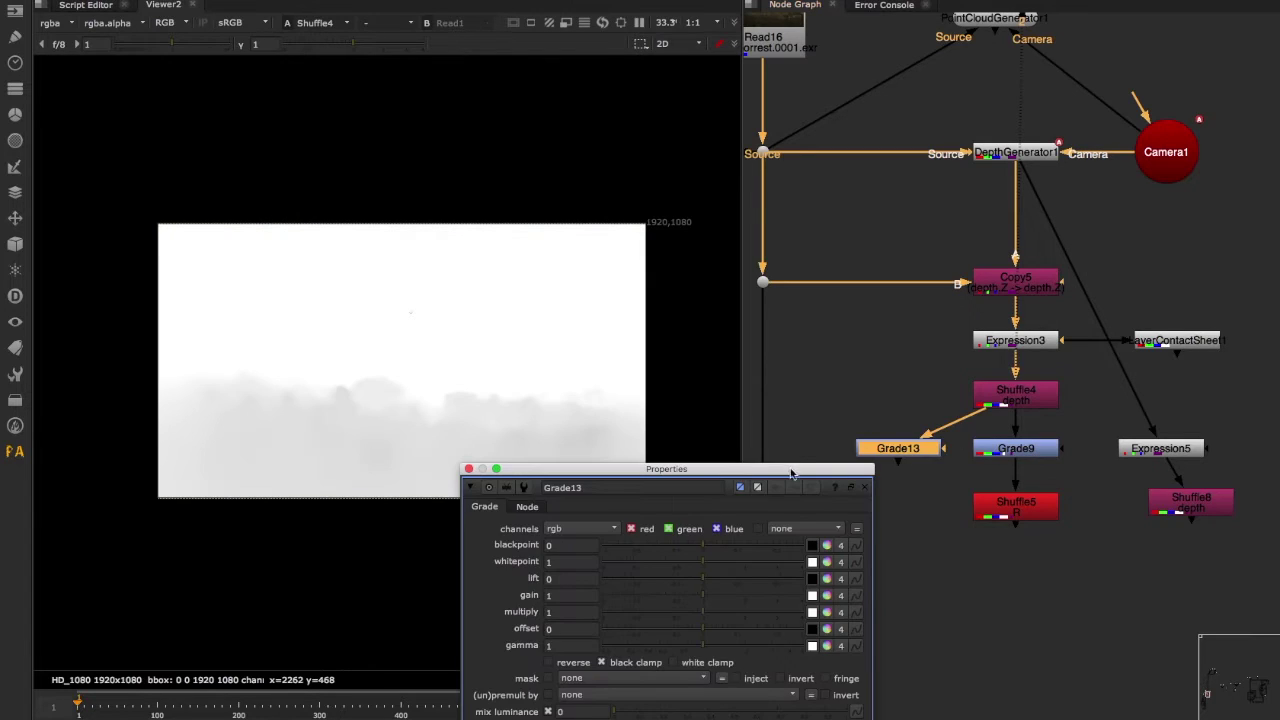
drag(790, 473, 1035, 285)
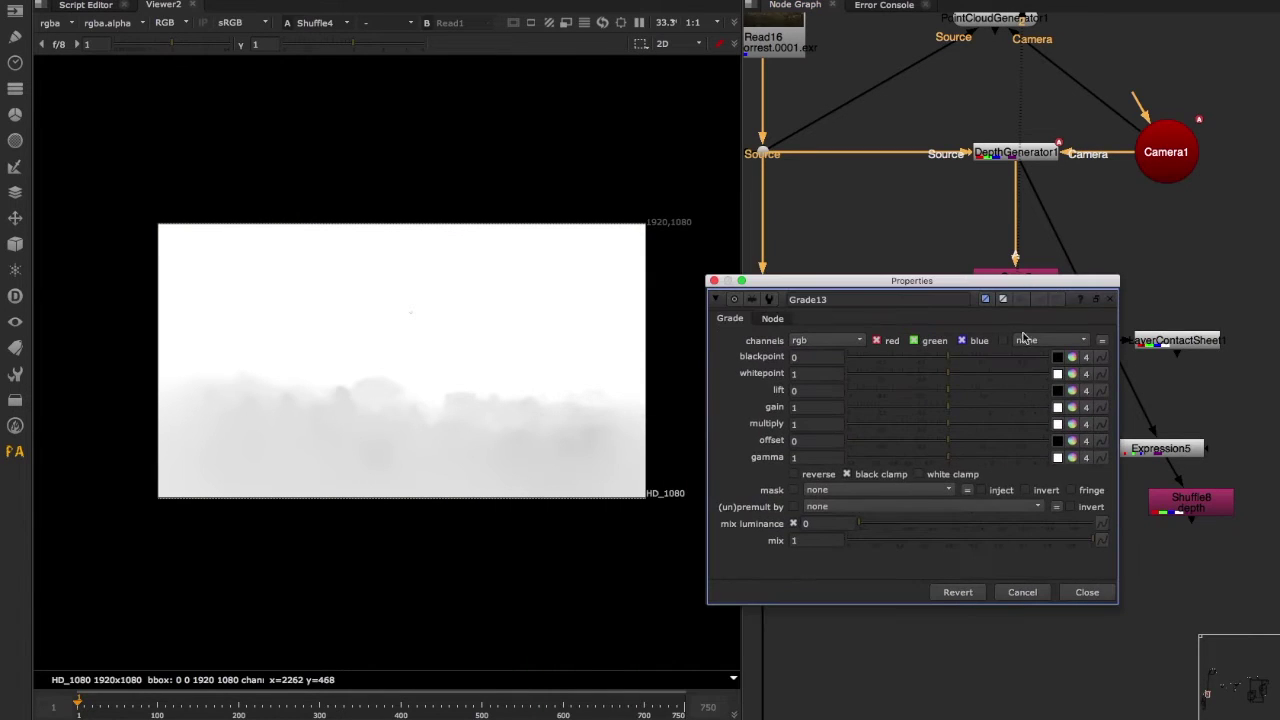
Sample Grade13's blackpoint of 0.770169 from the nearest trees and whitepoint of 7.851935 from the far horizon, and view the graded depth
click(1058, 357)
ctrl+click(369, 495)
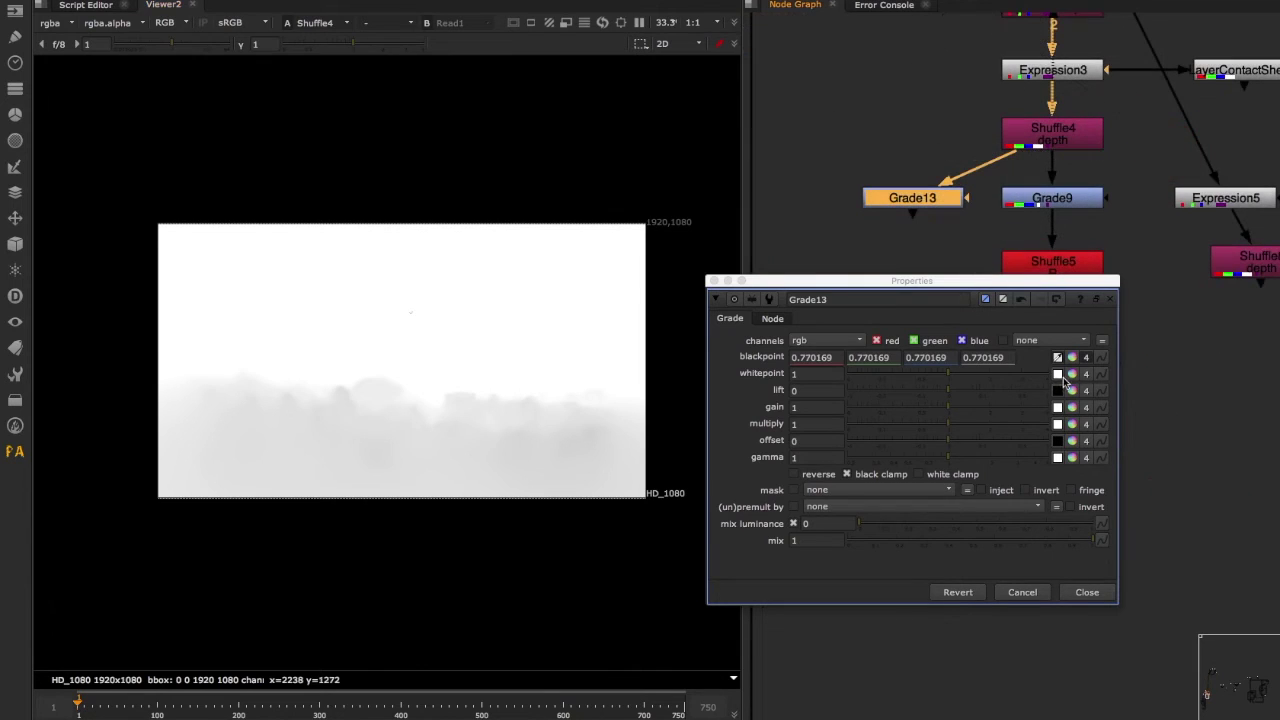
click(1059, 375)
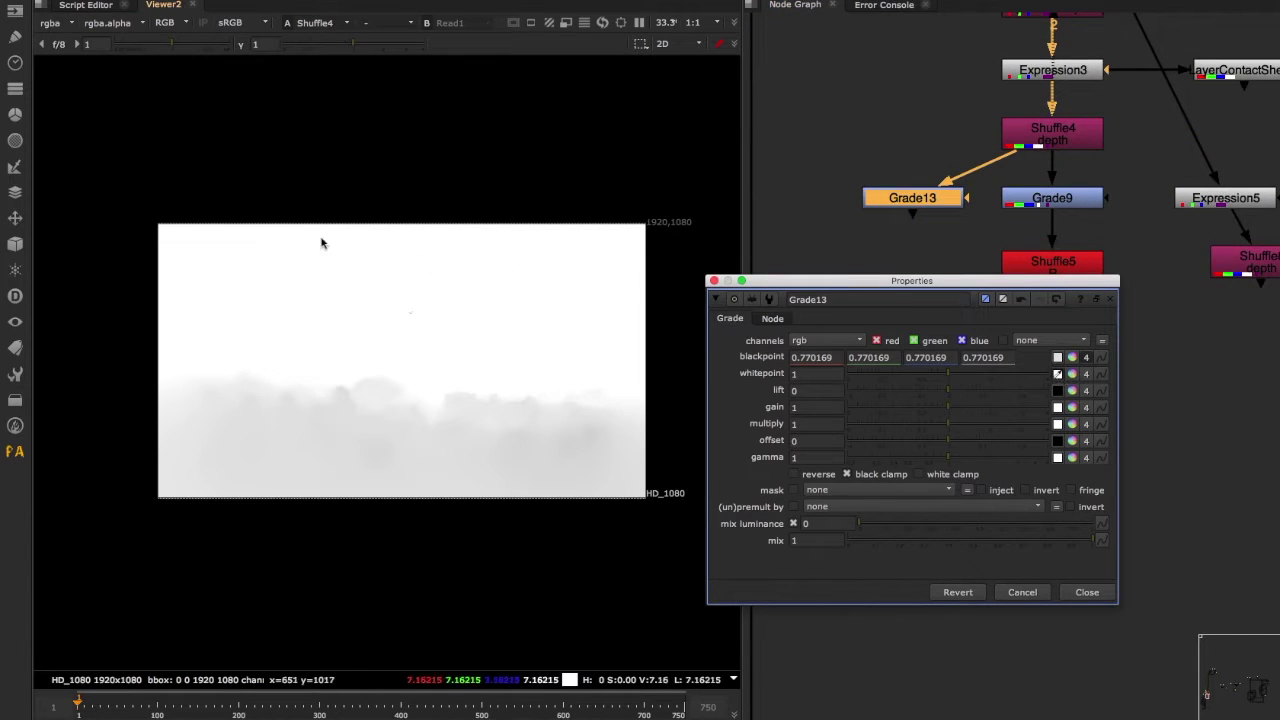
ctrl+click(340, 292)
ctrl+click(345, 300)
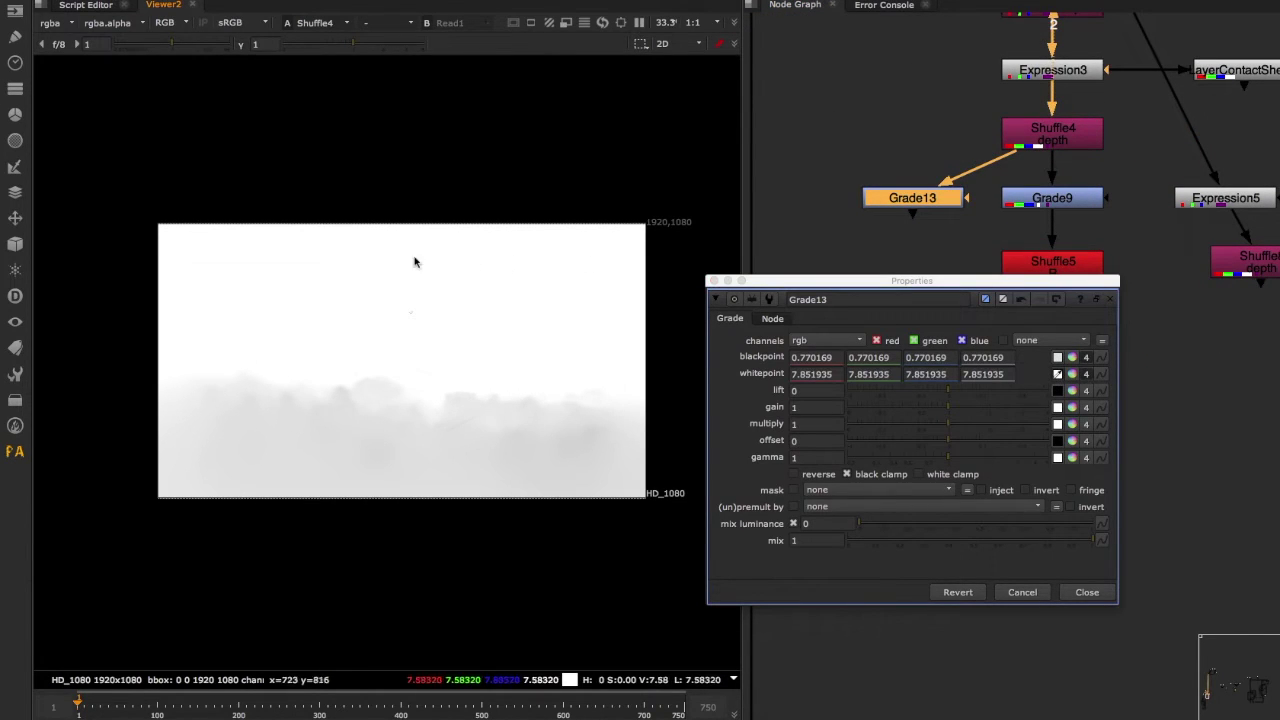
key(2)
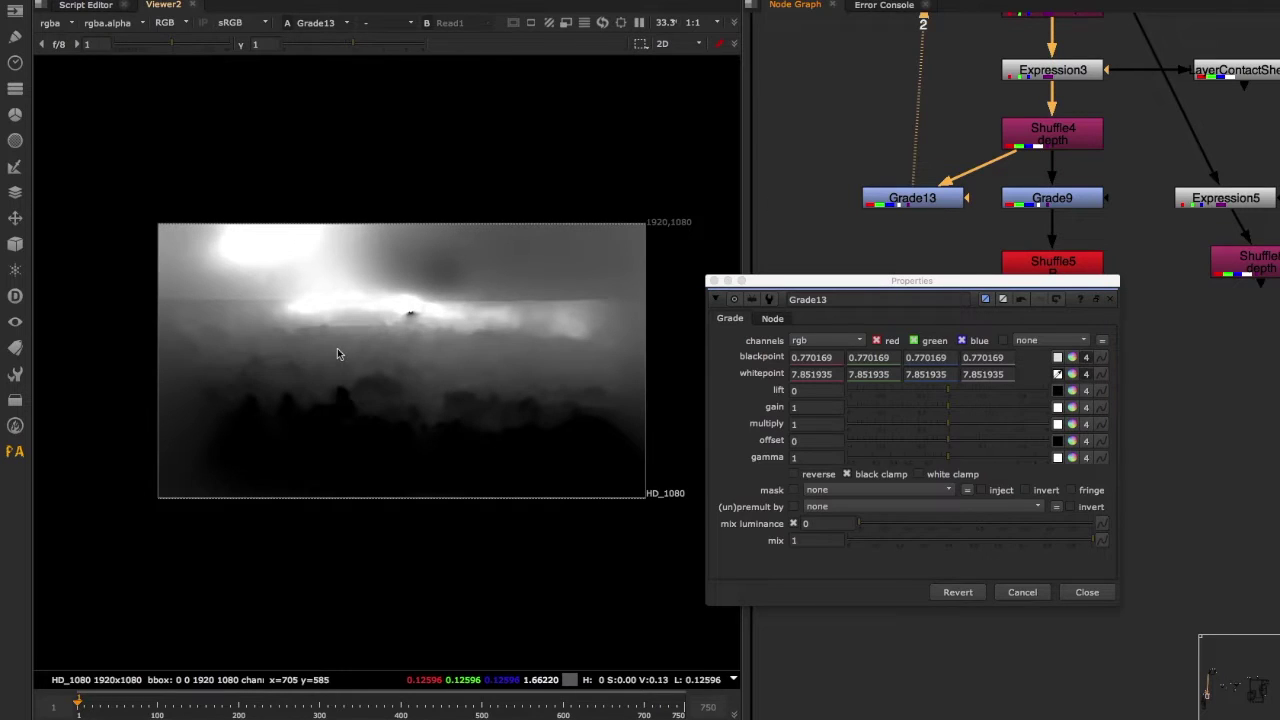
Try the white clamp on Grade13 and remove this test grade from the depth branch
click(1057, 357)
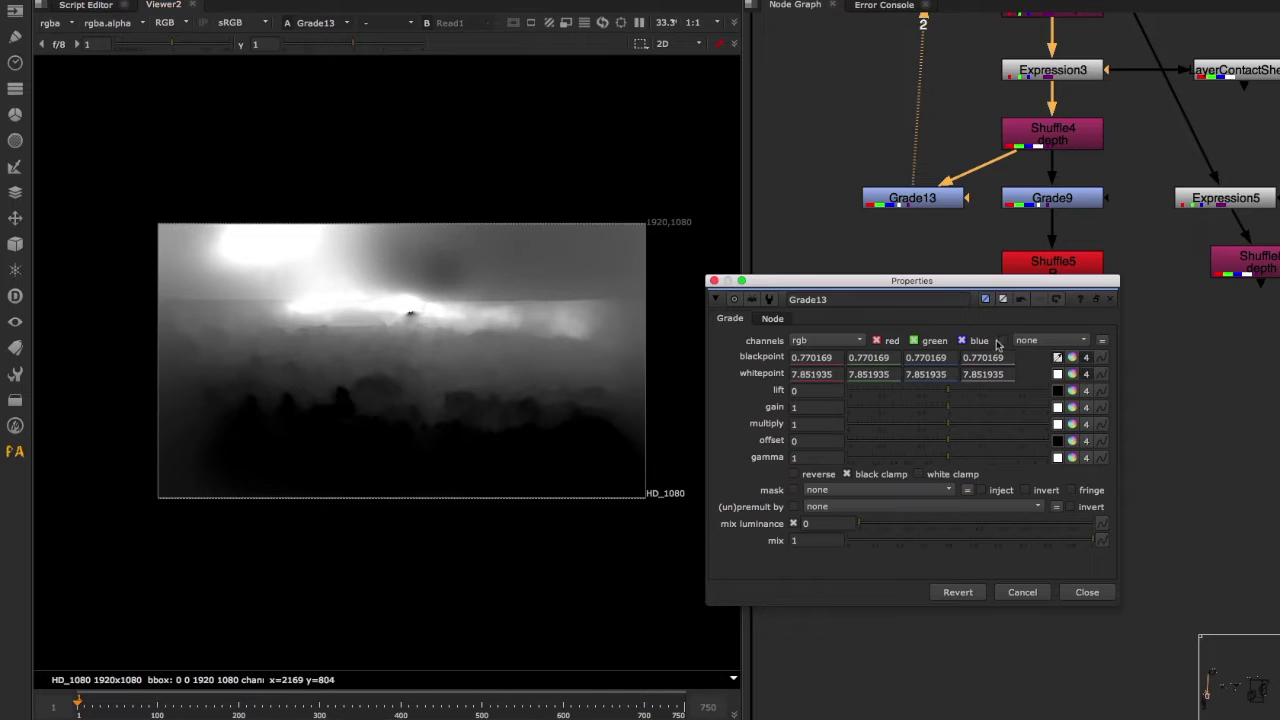
click(918, 474)
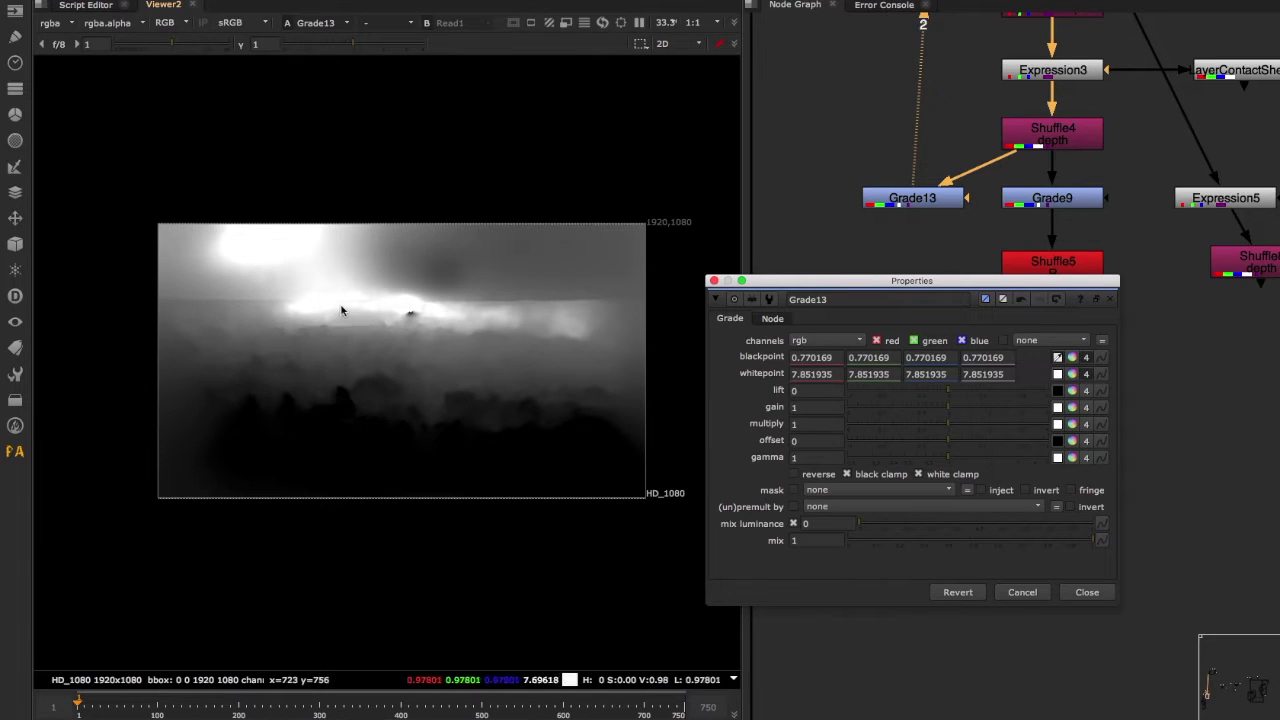
click(960, 476)
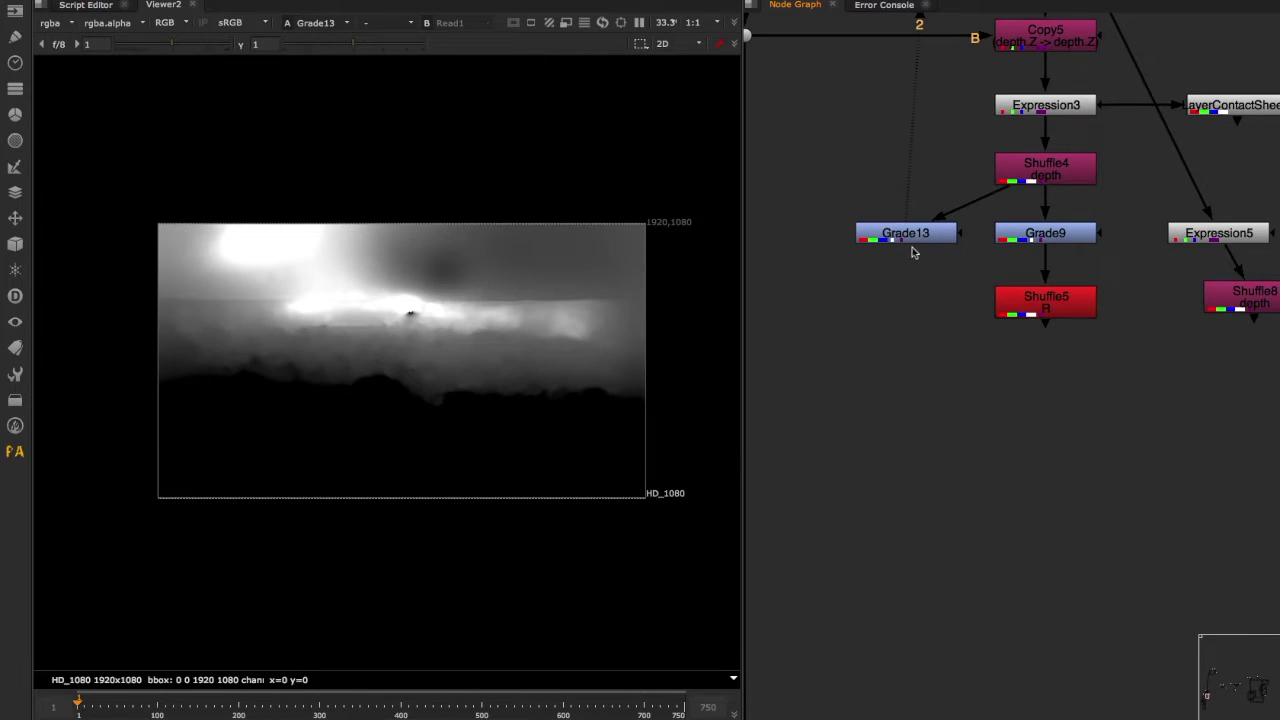
click(908, 236)
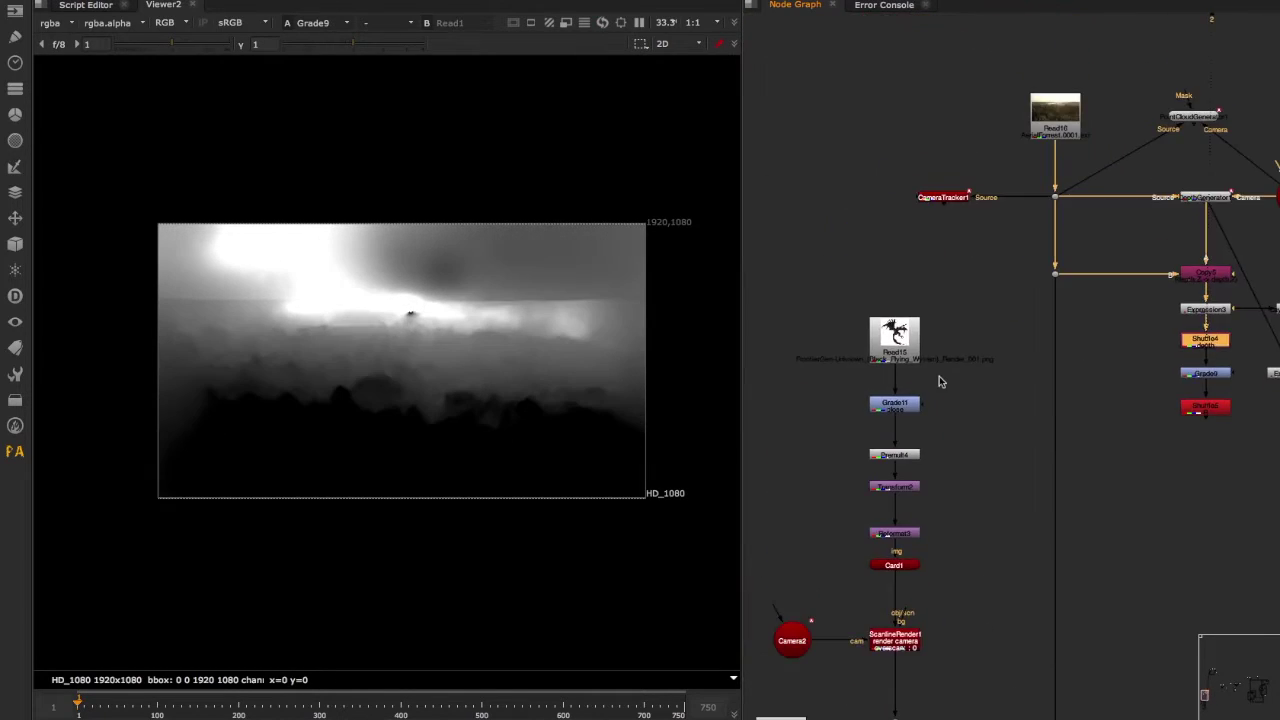
View the Read15 dragon render and disable the Grade11 node below it
key(1)
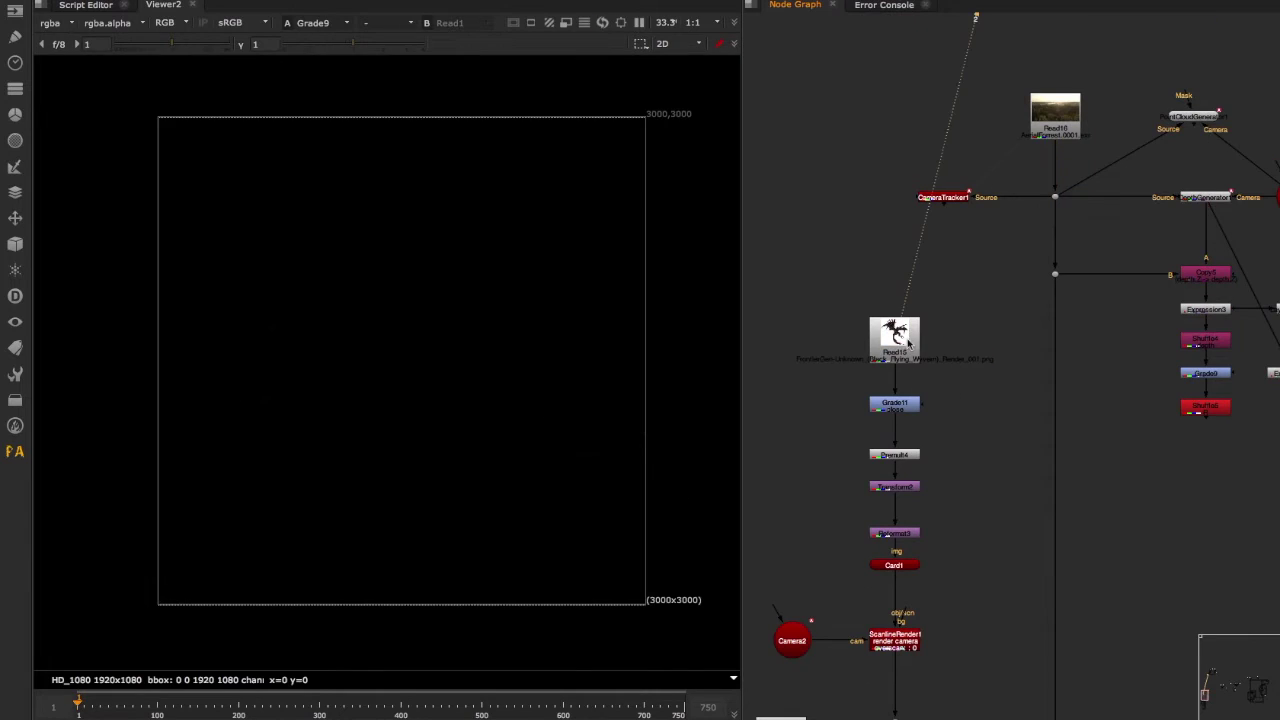
drag(957, 437, 852, 472)
key(1)
click(898, 408)
key(d)
Merge the reformatted dragon over the forest plate with a new Merge node and view the composite
click(948, 457)
key(m)
click(996, 671)
drag(998, 432, 1057, 272)
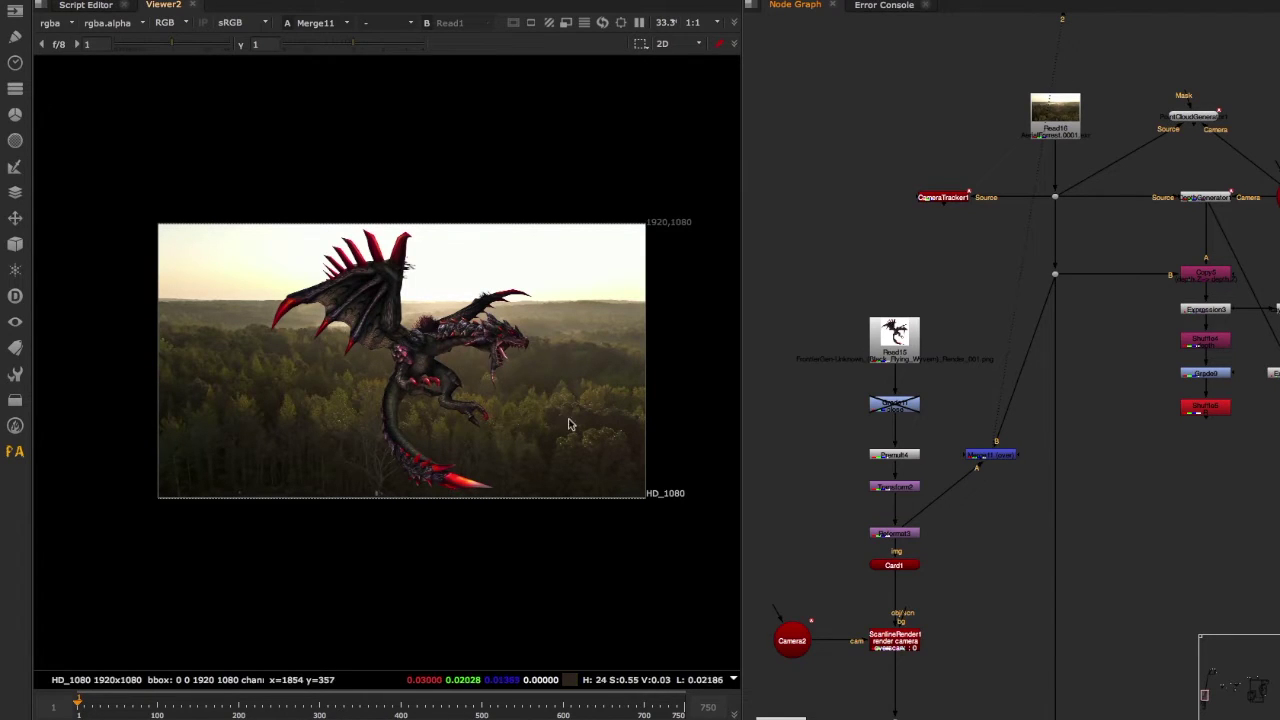
middle_drag(888, 517, 886, 490)
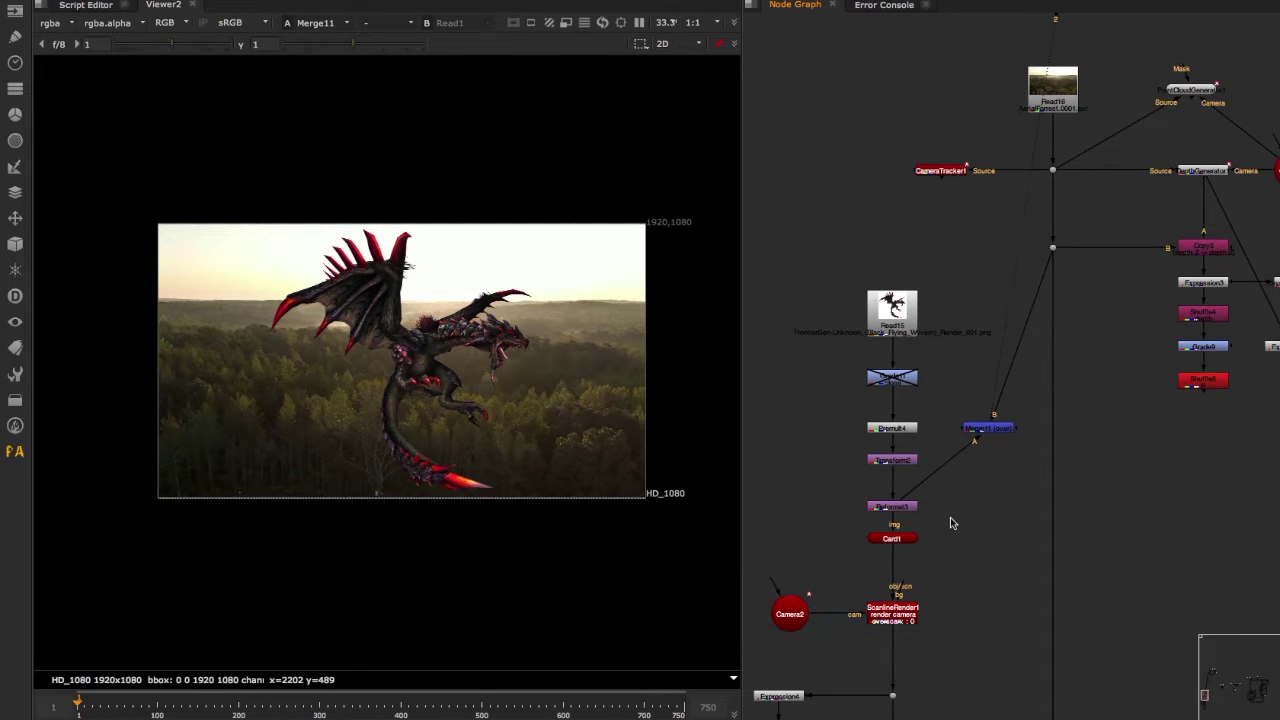
middle_drag(950, 517, 903, 447)
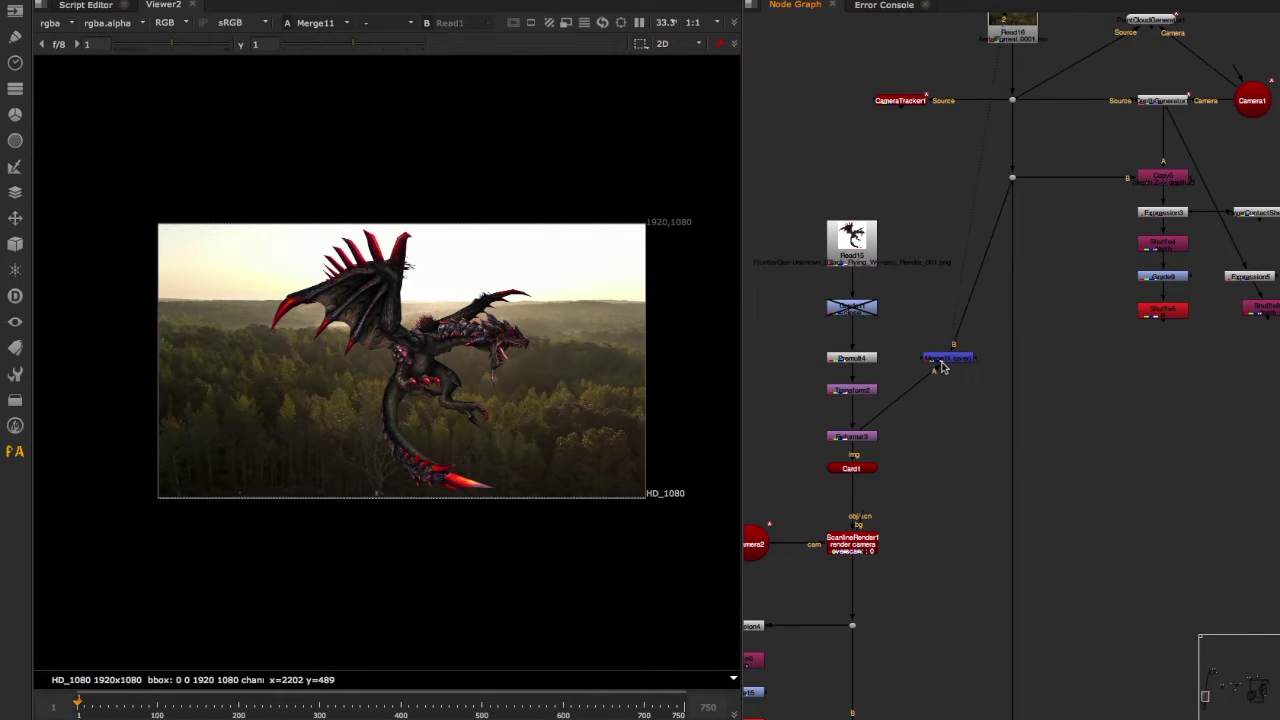
middle_drag(985, 388, 967, 414)
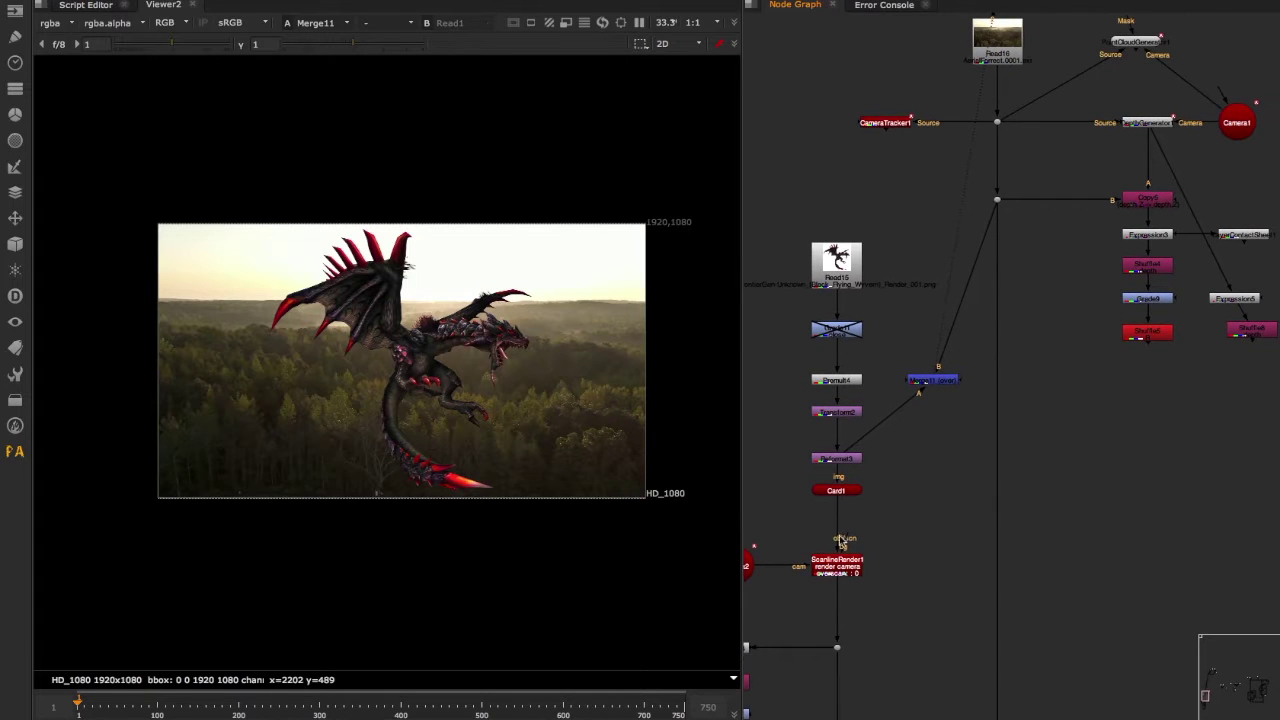
View the ScanlineRender1 output, and display the PointCloudGenerator's forest point cloud with the camera in 3D
click(841, 567)
key(1)
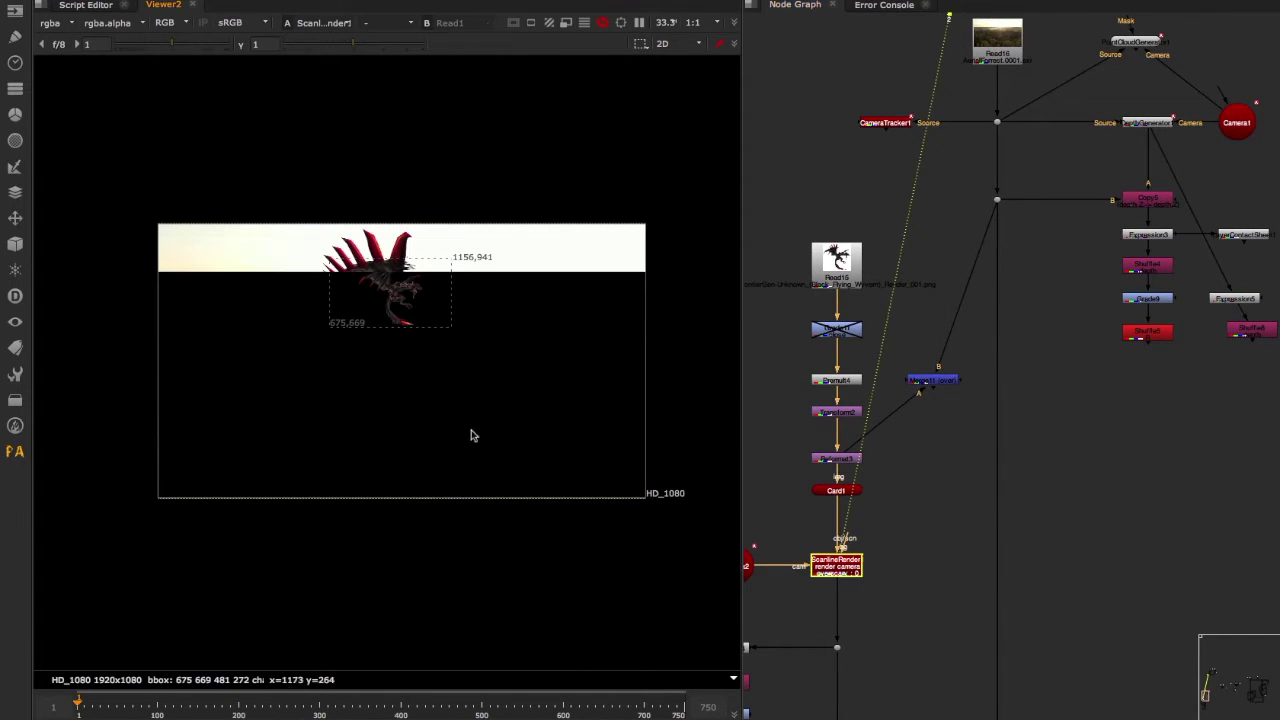
middle_drag(1140, 52, 1114, 142)
click(1114, 141)
key(1)
click(505, 435)
ctrl+drag(505, 435, 400, 390)
scroll(936, 380, down, 5)
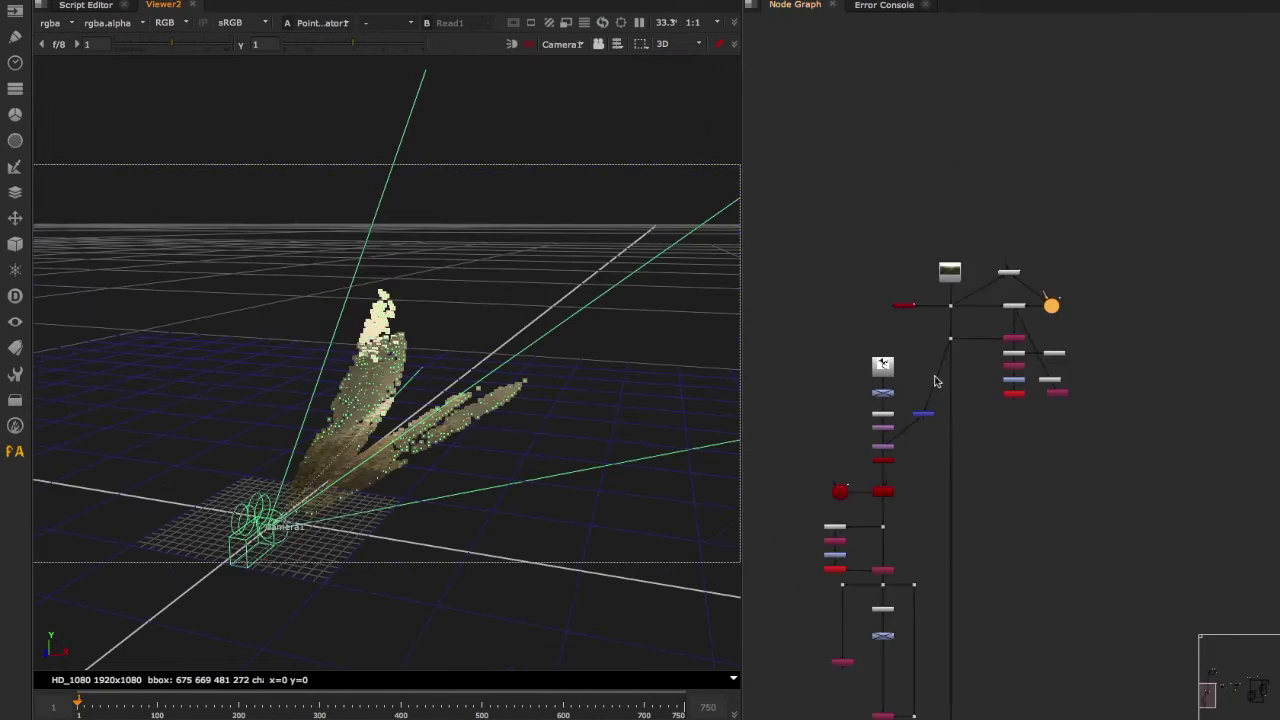
Move Card1 near the camera end of the point cloud, to translate y -0.024 and z about -0.412
scroll(860, 450, up, 6)
double_click(951, 490)
ctrl+drag(490, 440, 453, 508)
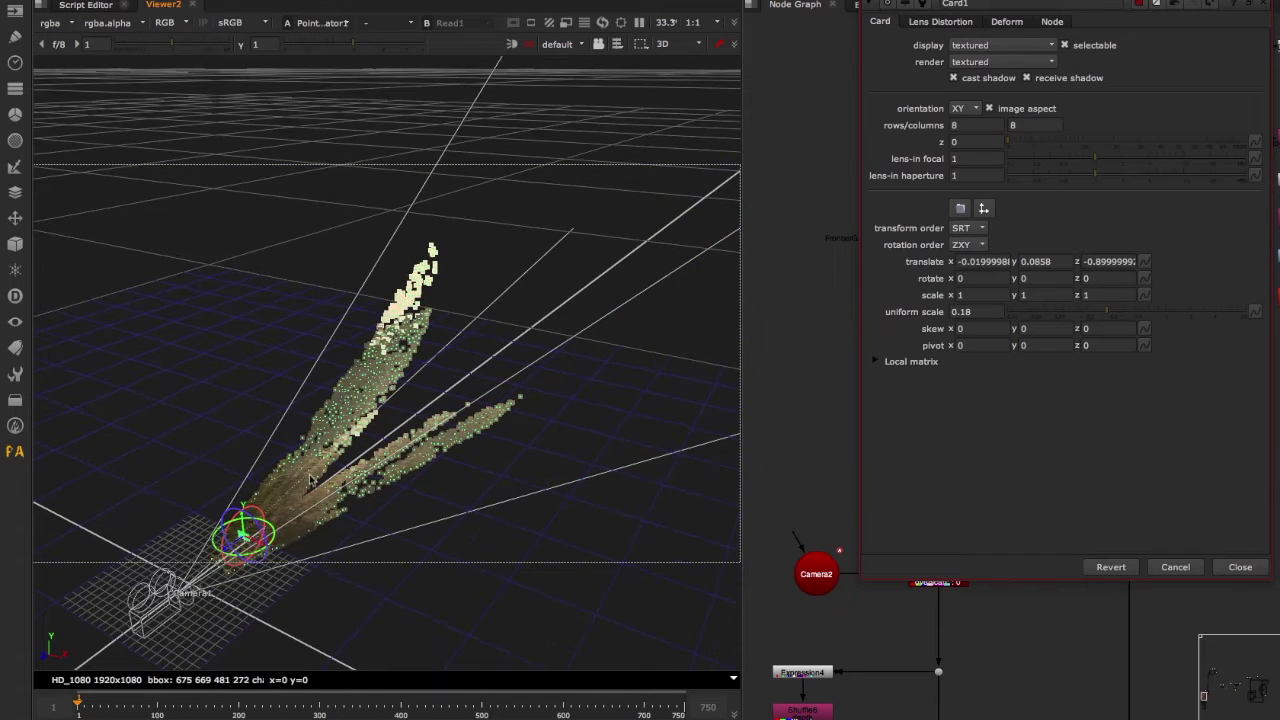
drag(234, 541, 237, 443)
scroll(222, 582, up, 4)
drag(274, 384, 279, 411)
click(1240, 567)
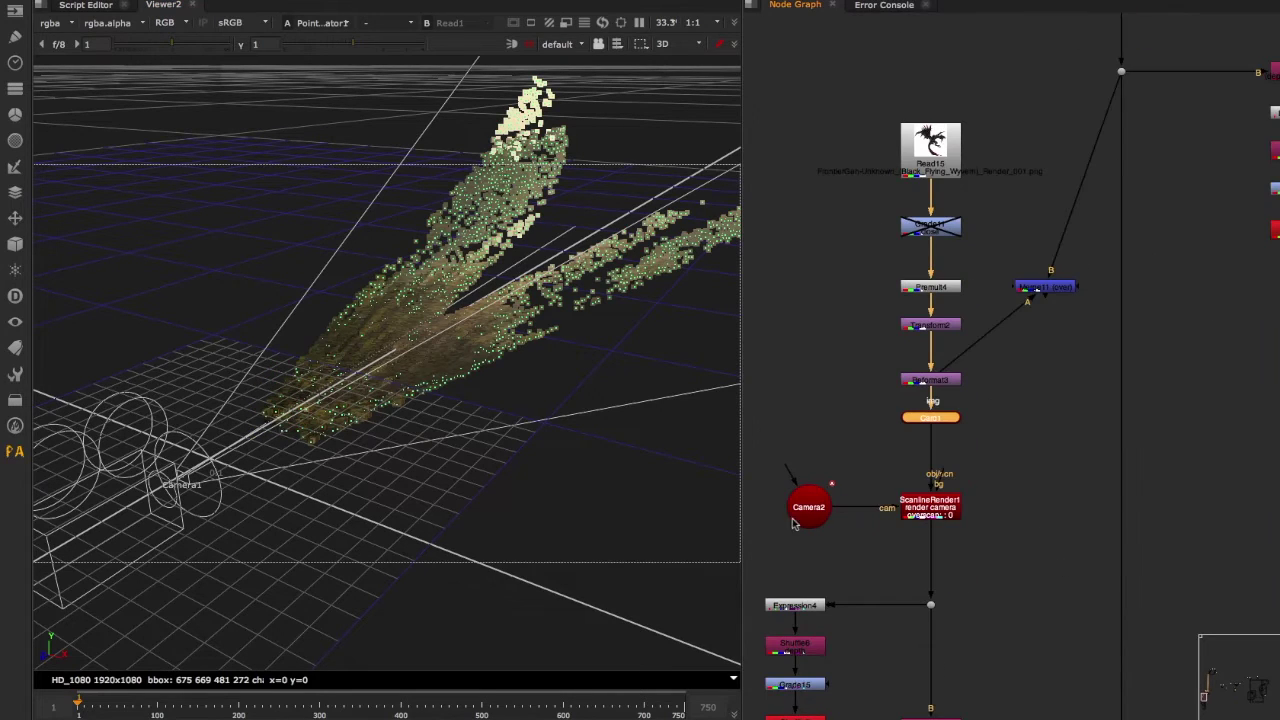
Reconnect Merge11's A input to ScanlineRender1 and view the dragon composite up close
drag(1023, 457, 870, 573)
key(2)
drag(957, 358, 926, 515)
drag(1109, 317, 988, 230)
key(2)
key(Tab)
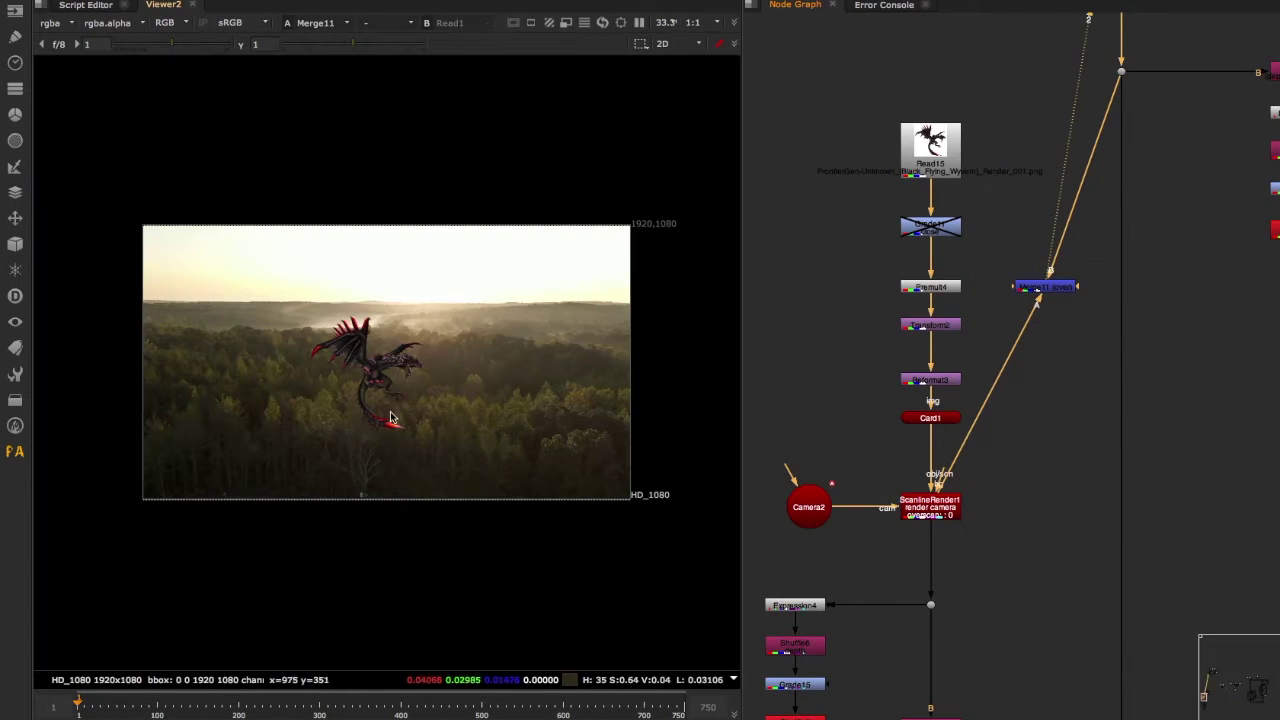
scroll(403, 446, up, 3)
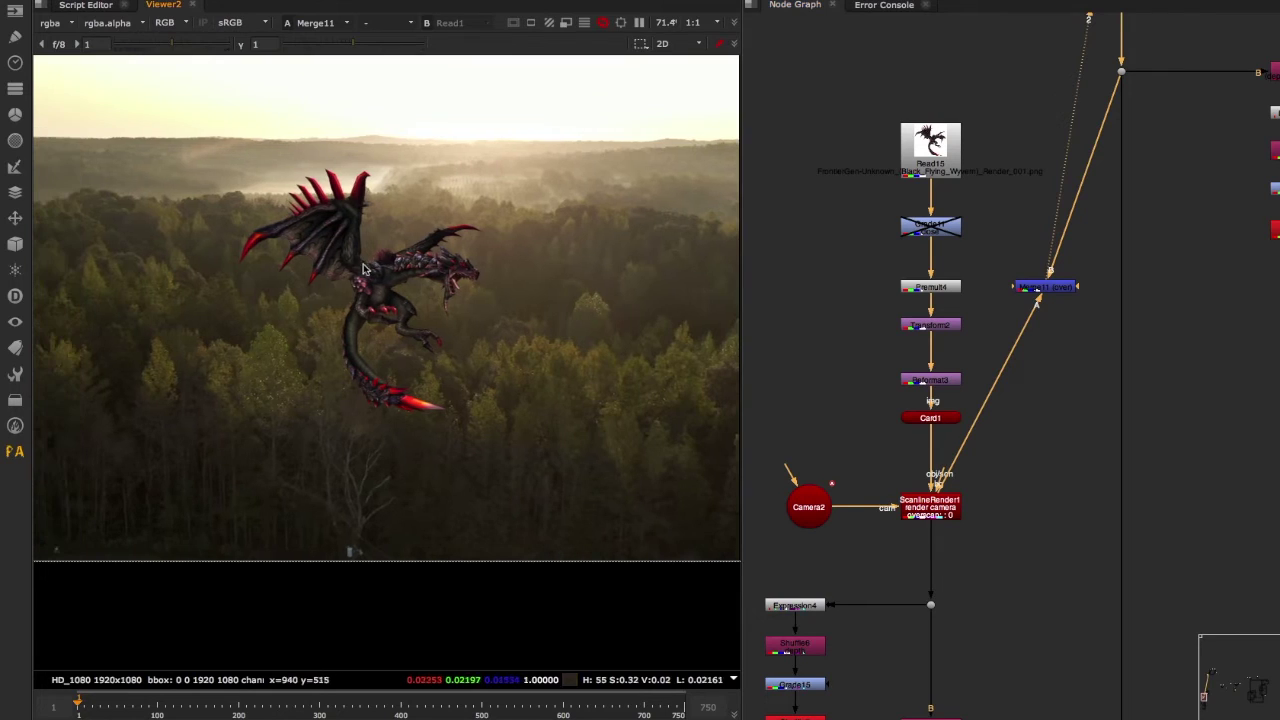
Re-enable the Grade11 node below Read15 and review its blackpoint and lift settings
drag(985, 256, 882, 196)
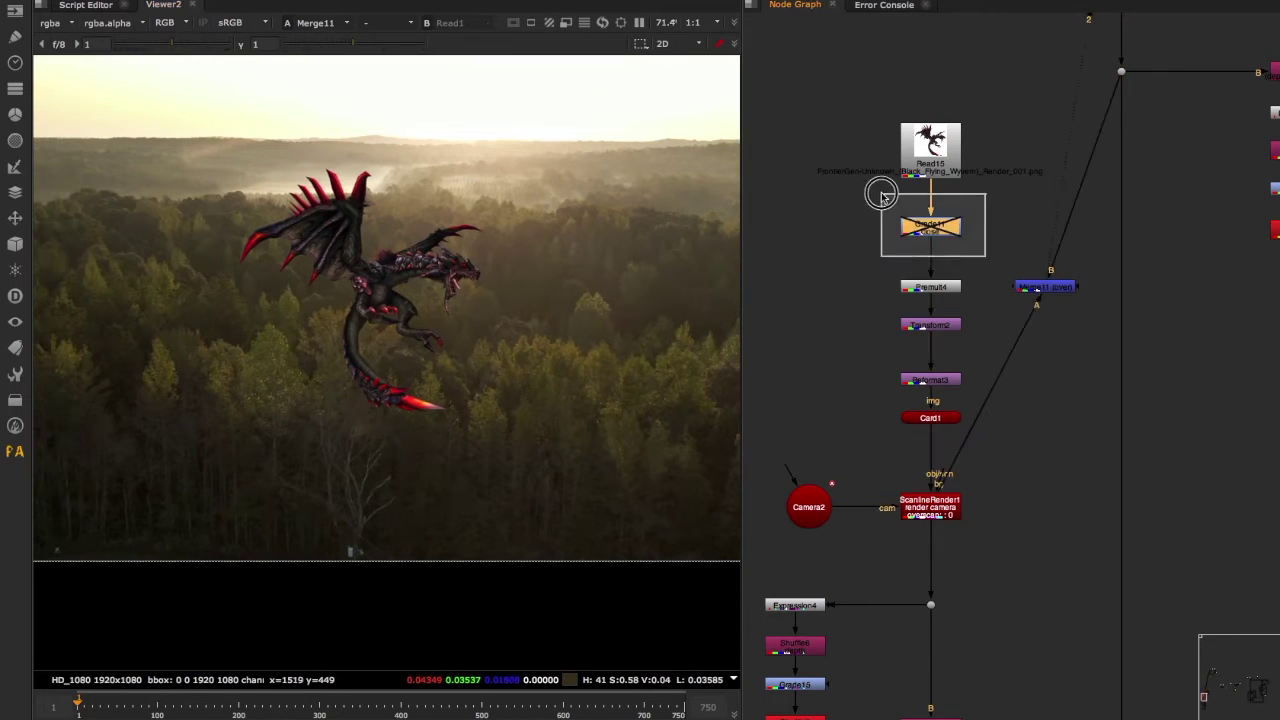
double_click(930, 226)
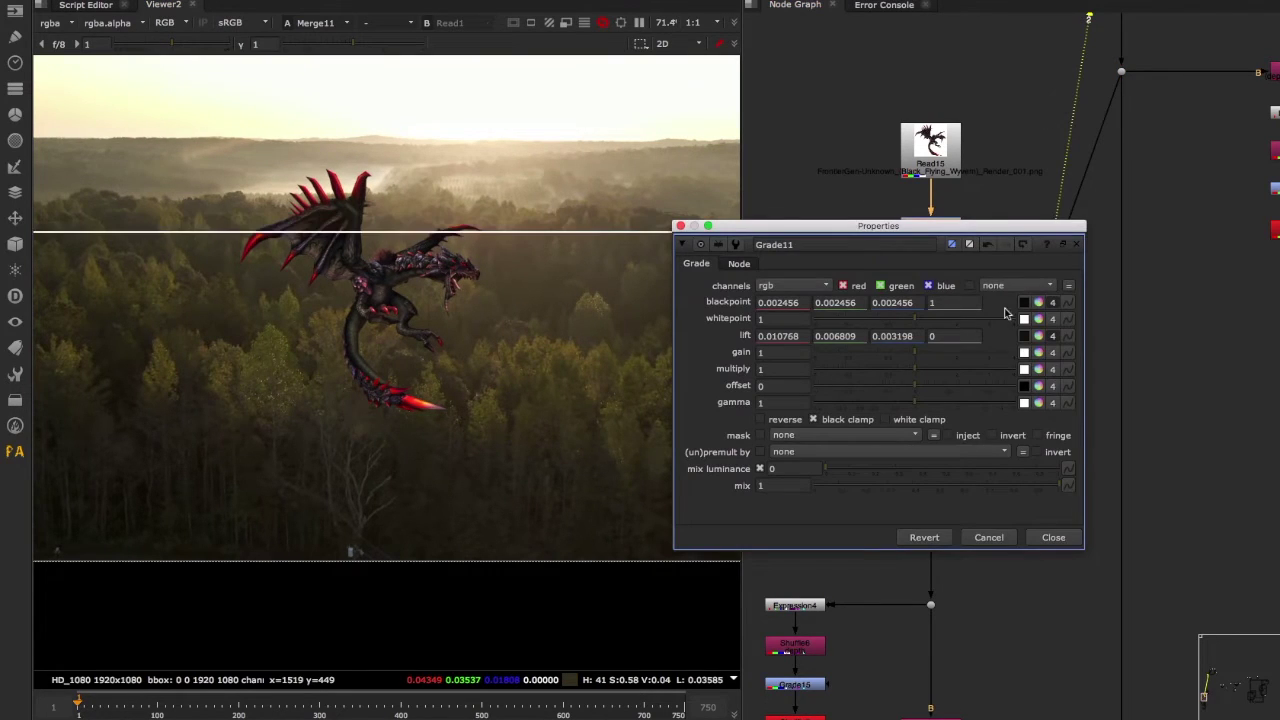
click(1053, 537)
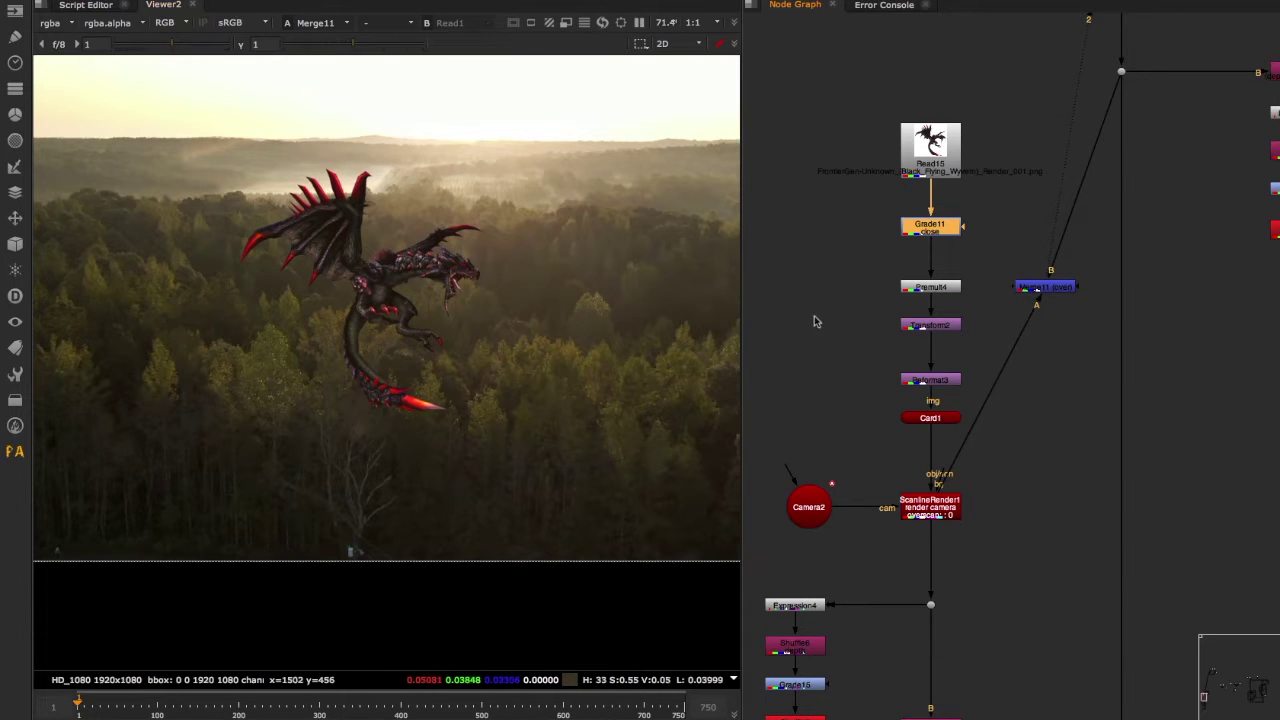
View the isolated dragon render at the dot below ScanlineRender1
scroll(968, 283, down, 5)
click(993, 337)
middle_drag(993, 337, 990, 323)
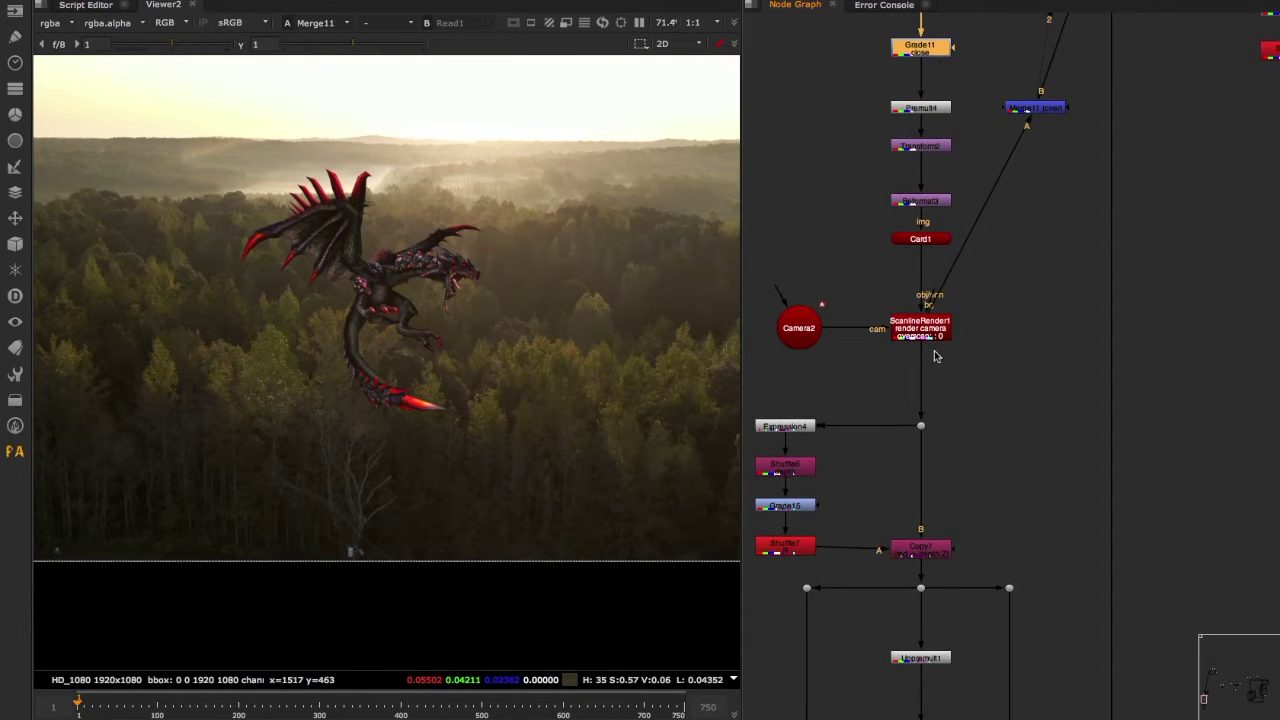
click(924, 440)
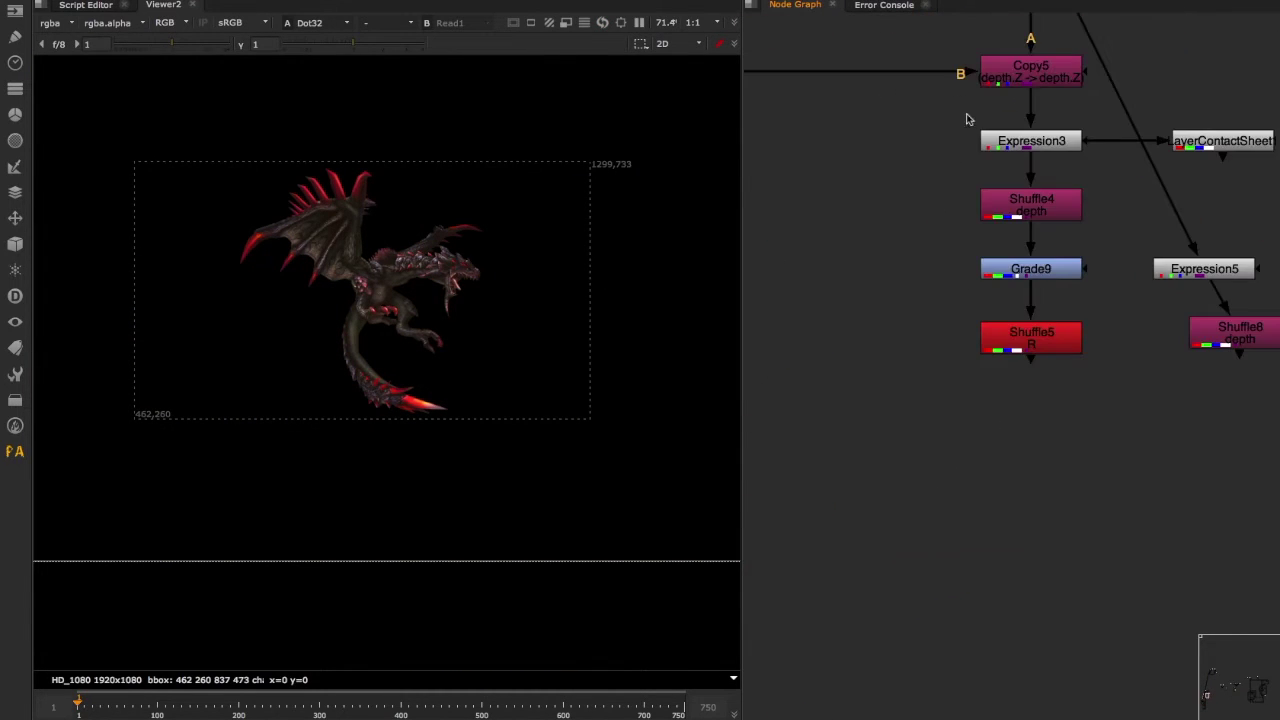
Examine the plate's depth branch from Expression3 through Shuffle4 and Grade9 to the graded depth at Shuffle5
drag(964, 113, 1149, 404)
click(1066, 132)
key(2)
click(1058, 202)
key(2)
click(1062, 264)
key(1)
click(1057, 333)
key(1)
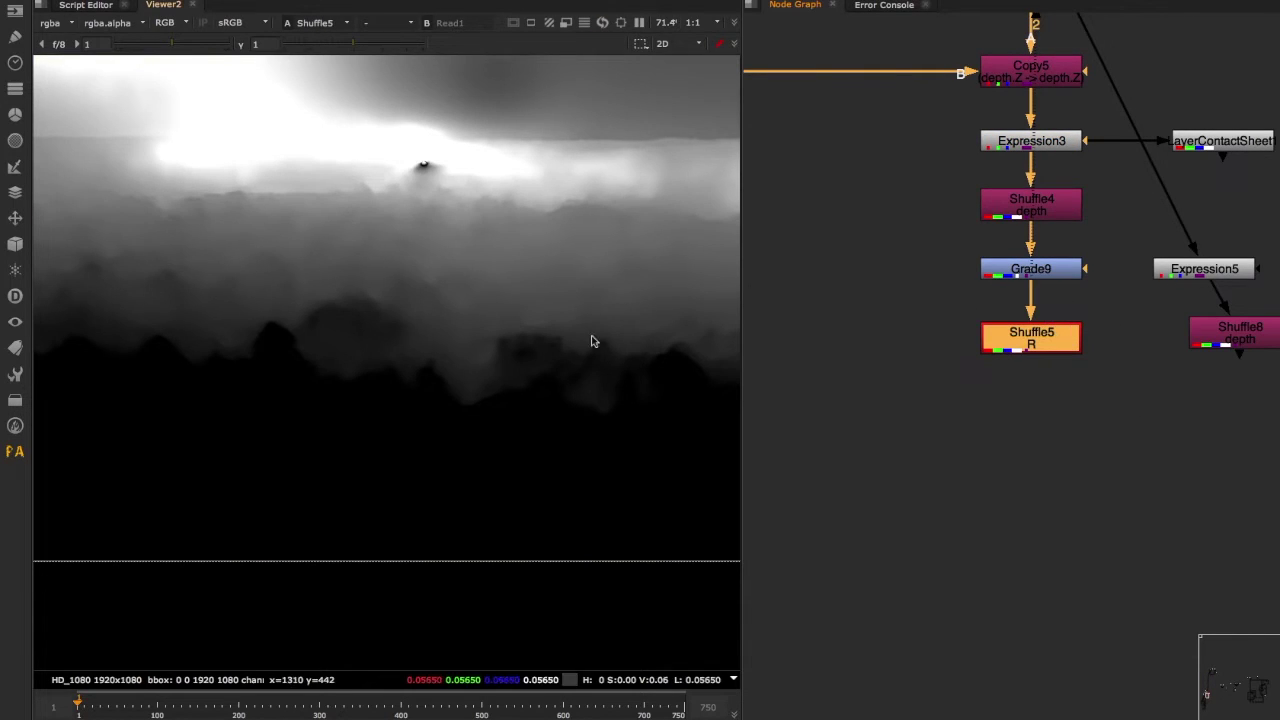
scroll(477, 350, down, 3)
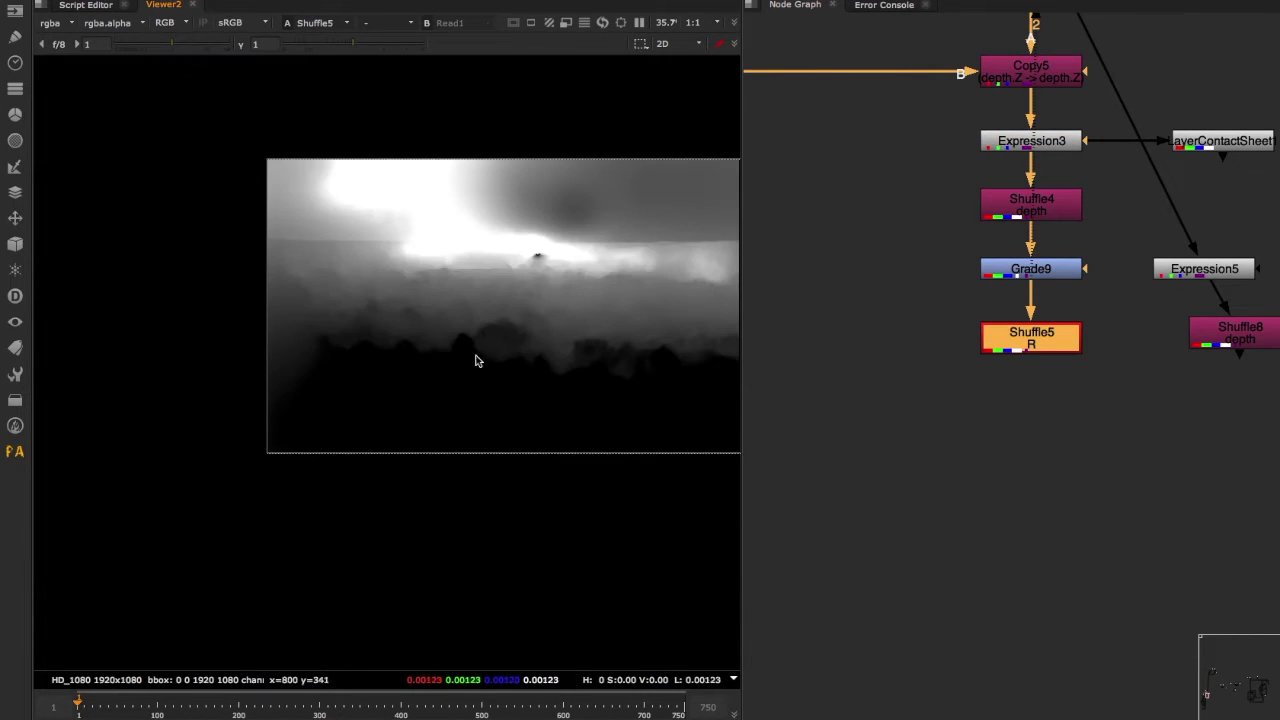
click(405, 346)
drag(405, 345, 463, 213)
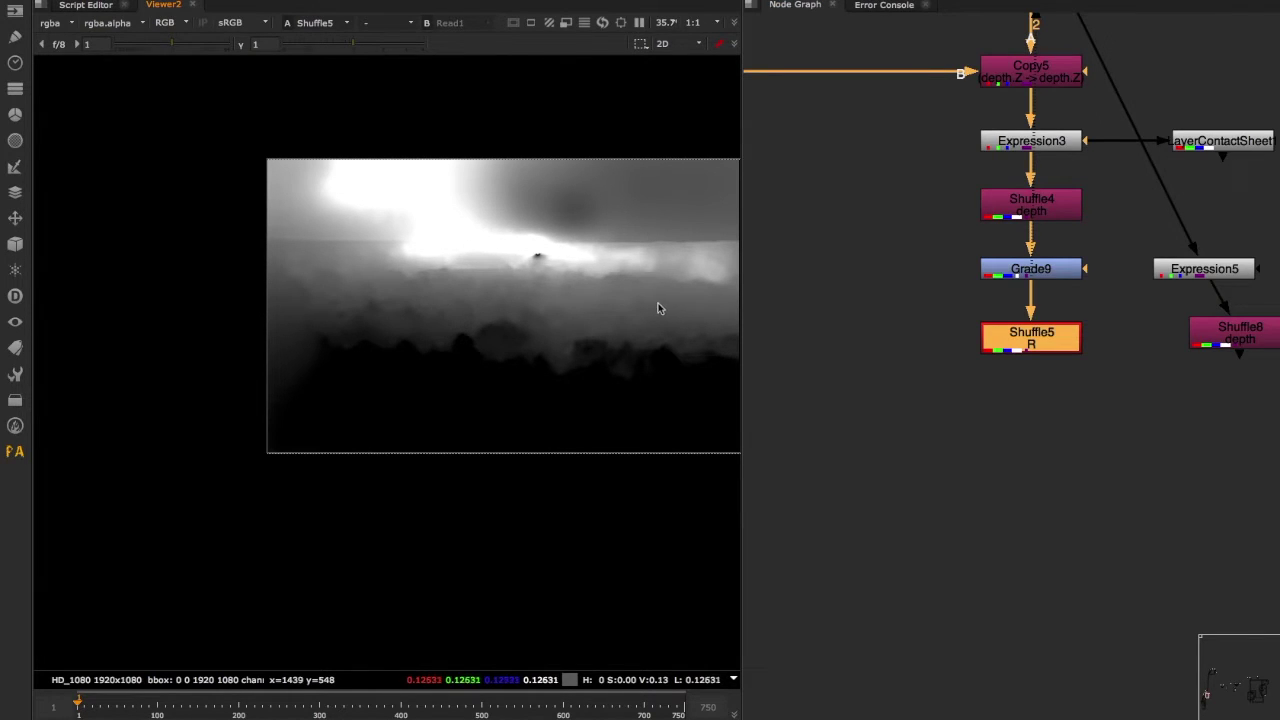
Examine the dragon's depth branch from Expression4 through Shuffle6, Grade15 and Shuffle7 into Copy7
scroll(1022, 289, down, 5)
middle_drag(1049, 311, 1059, 277)
drag(1079, 309, 975, 188)
middle_drag(1003, 275, 1082, 169)
drag(1053, 94, 1174, 218)
scroll(871, 449, up, 5)
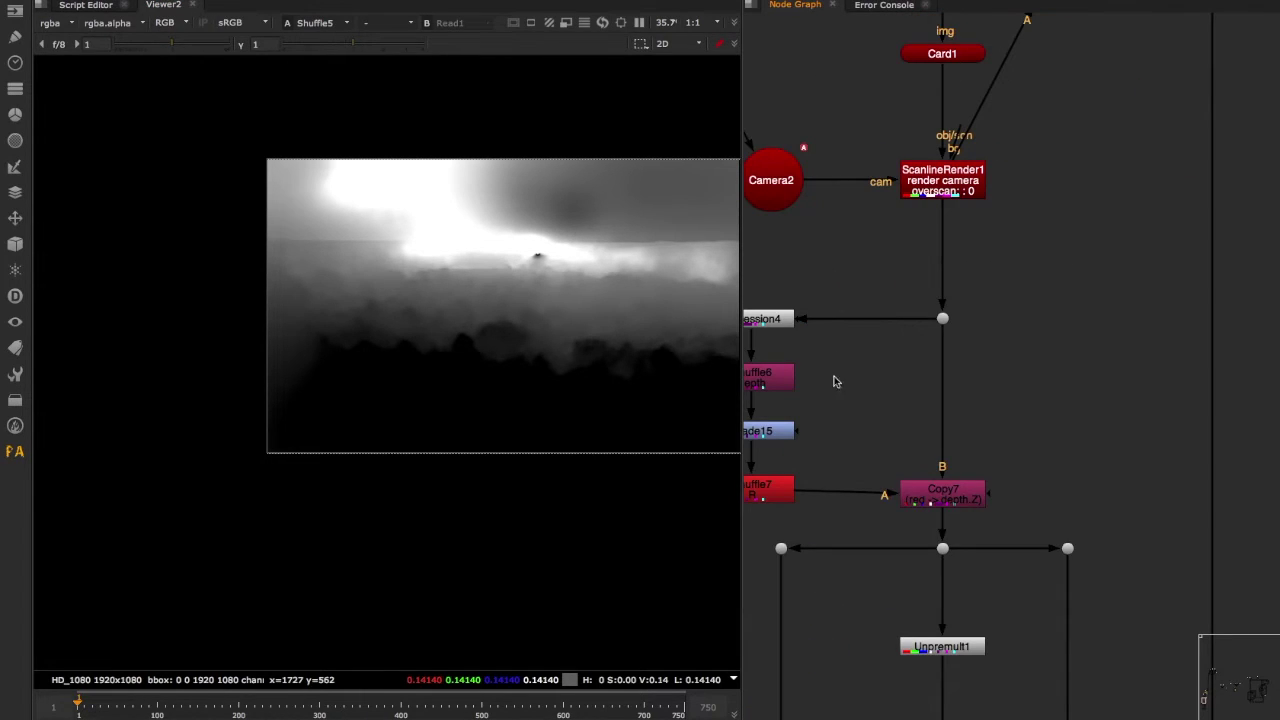
drag(950, 487, 950, 483)
middle_drag(946, 431, 1007, 439)
click(1007, 439)
click(989, 506)
middle_drag(1066, 514, 1025, 480)
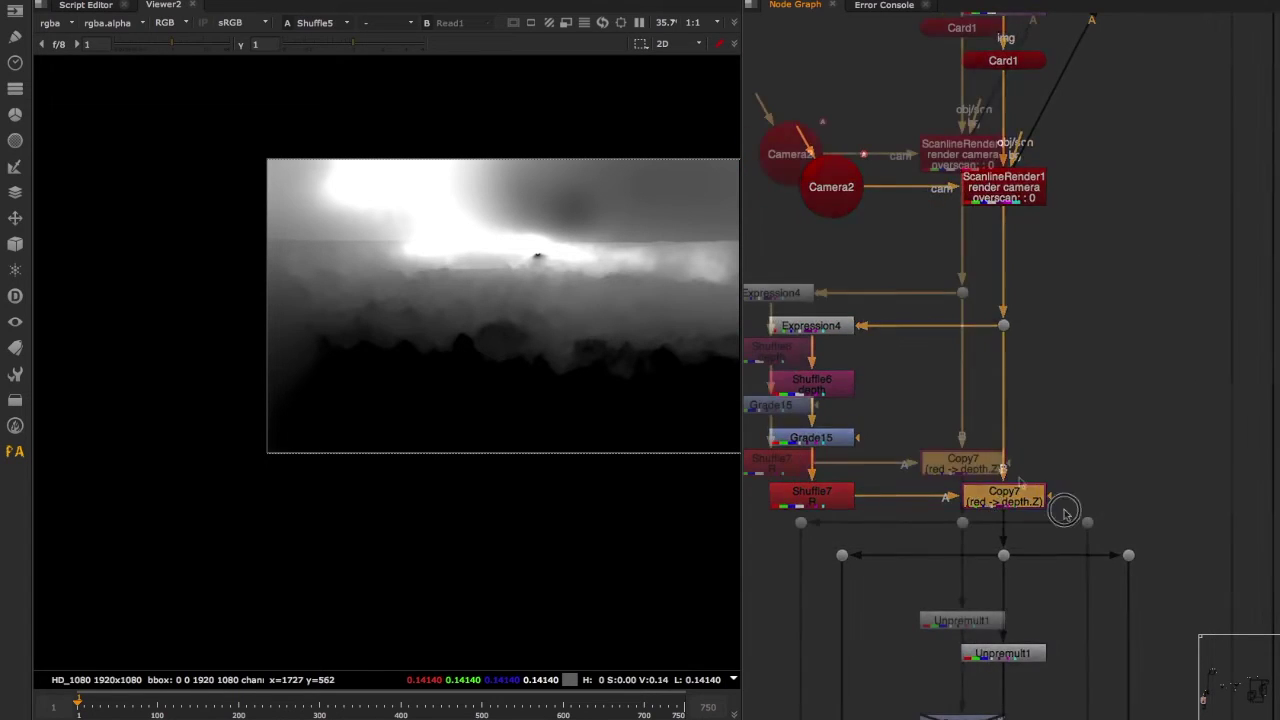
click(1048, 453)
click(986, 472)
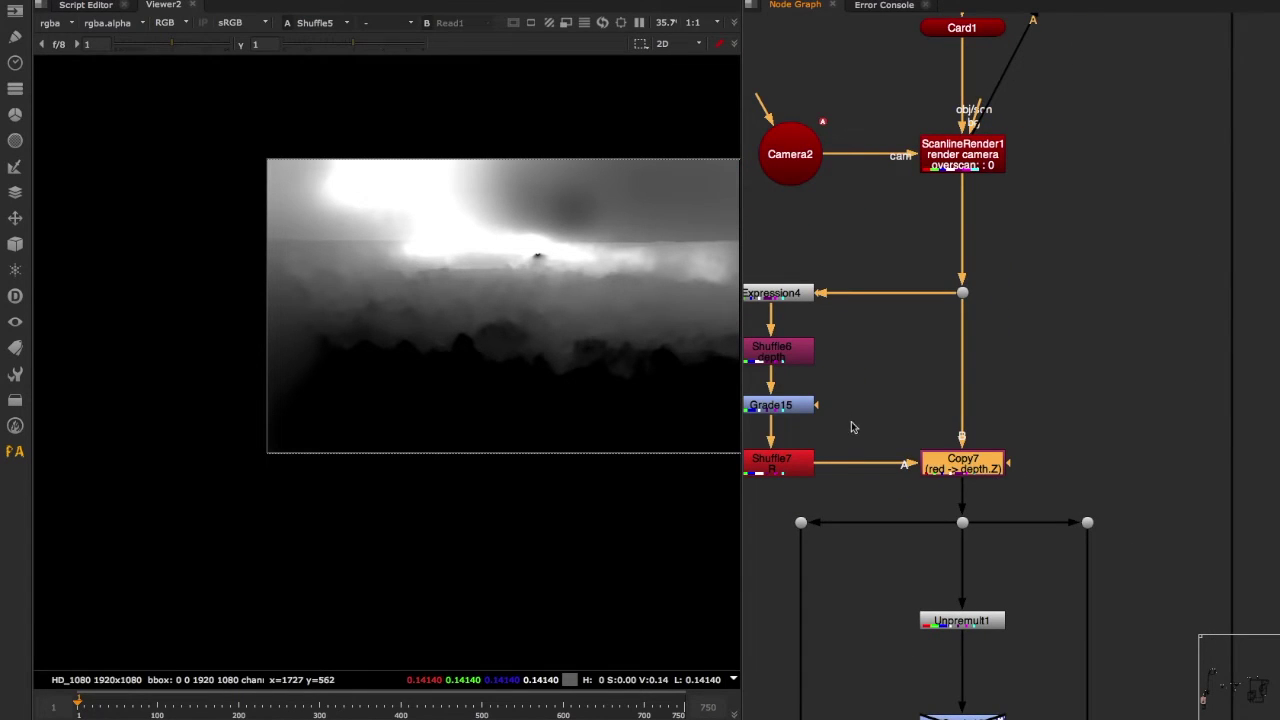
View the Copy7 output and examine the Unpremult1, Grade12 and Shuffle9 nodes below it
middle_drag(1012, 512, 974, 443)
middle_drag(974, 443, 946, 406)
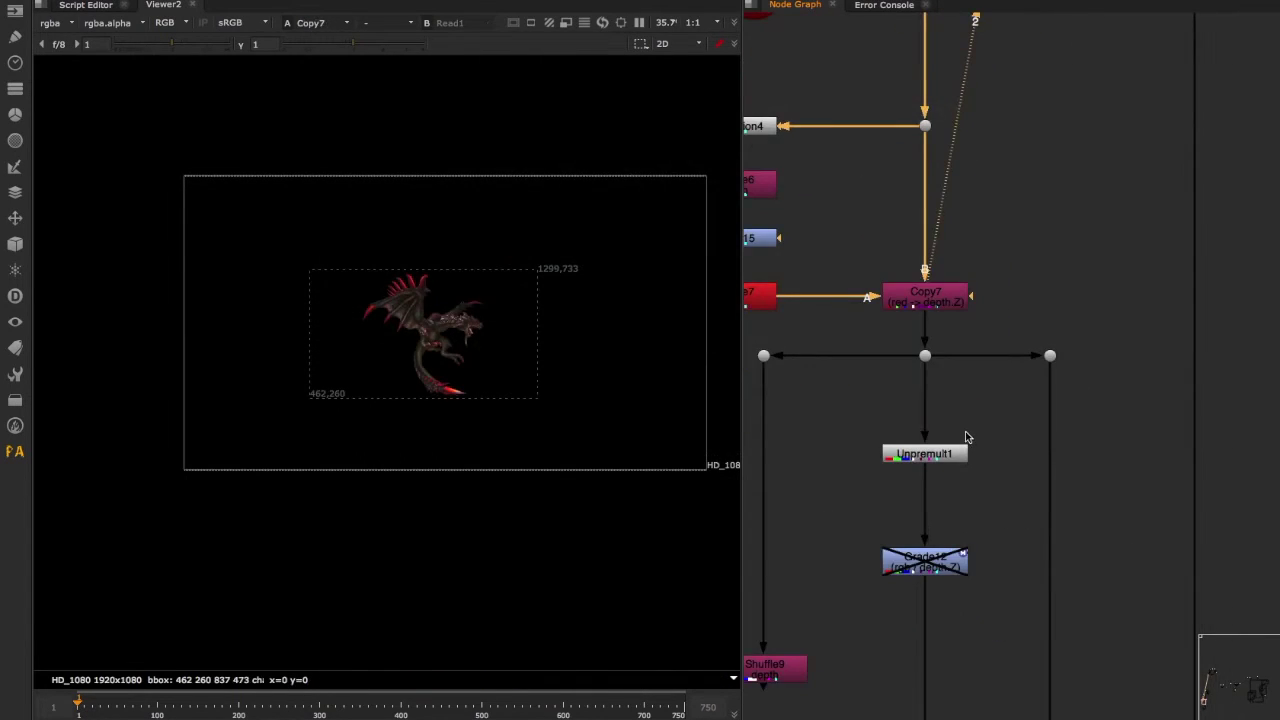
scroll(967, 436, down, 2)
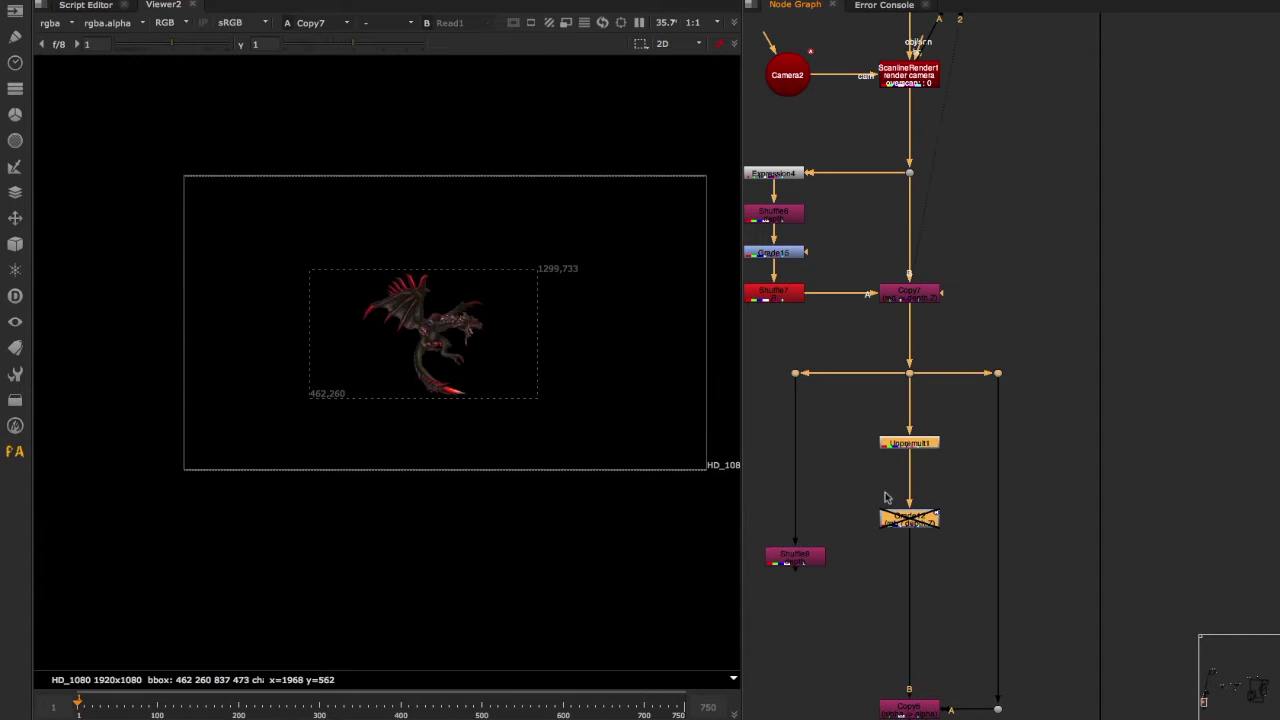
click(885, 497)
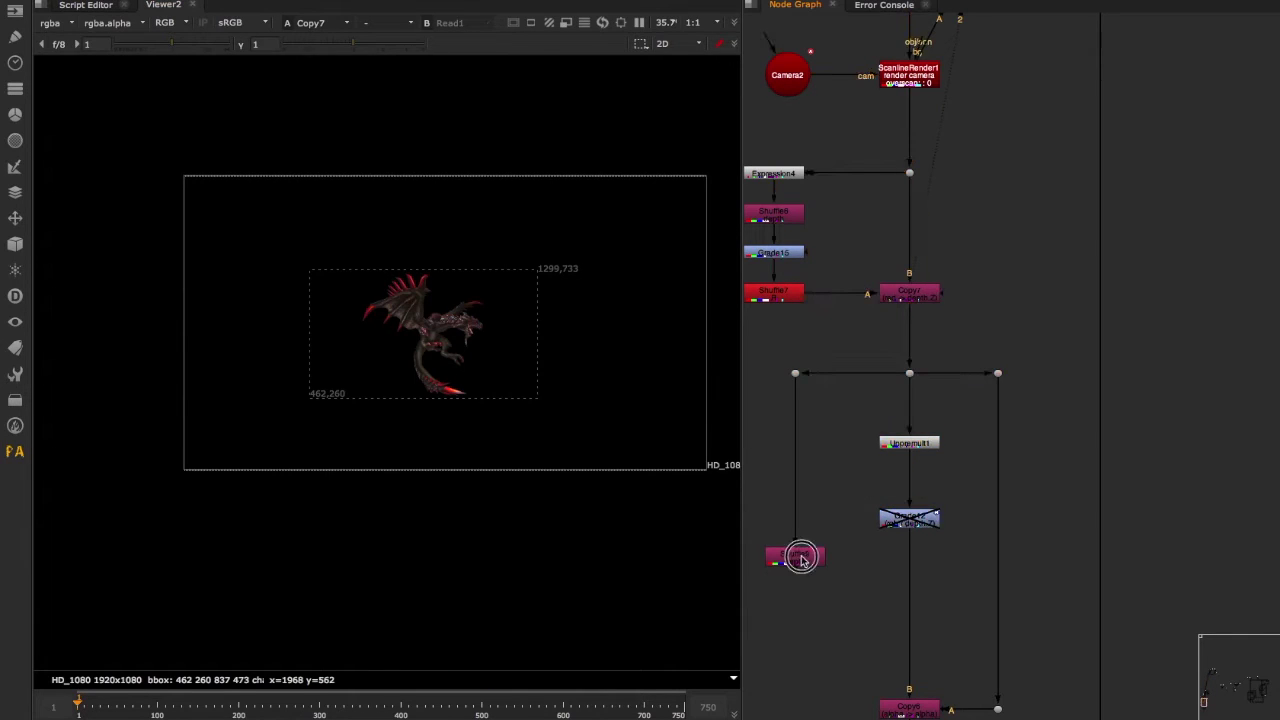
drag(790, 552, 790, 514)
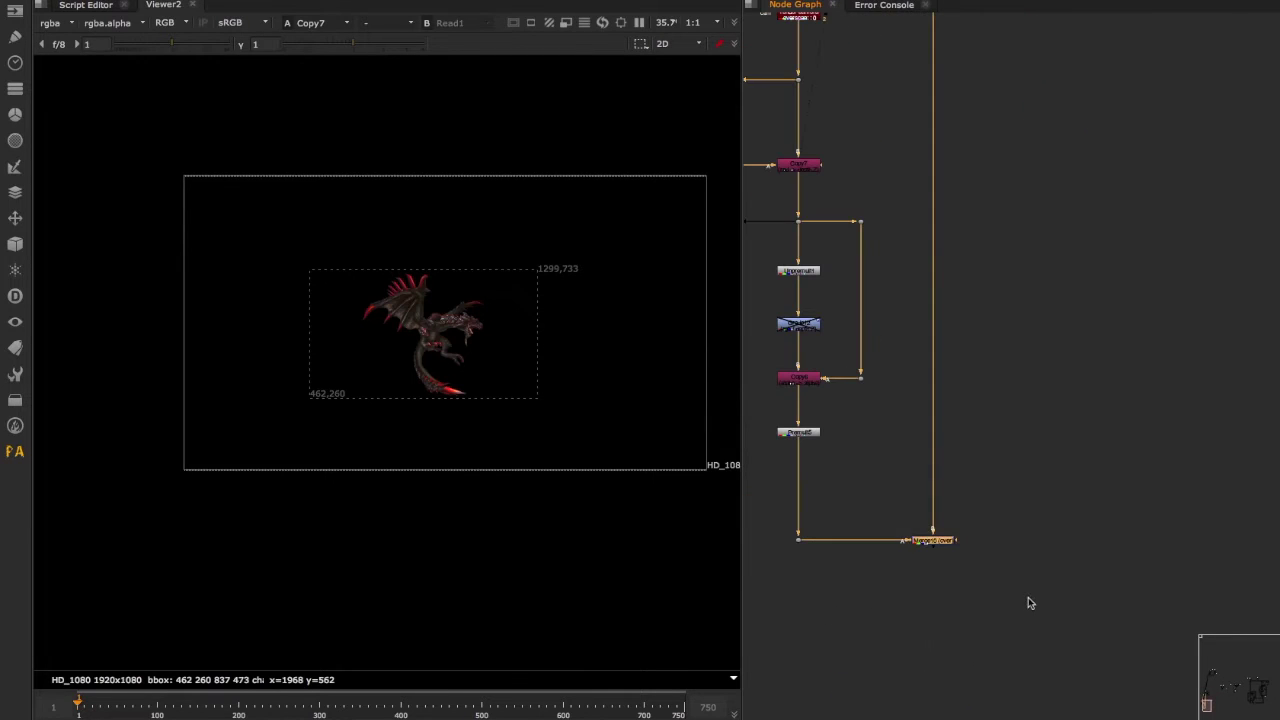
View the final dragon-over-forest composite at Merge10
key(1)
click(980, 571)
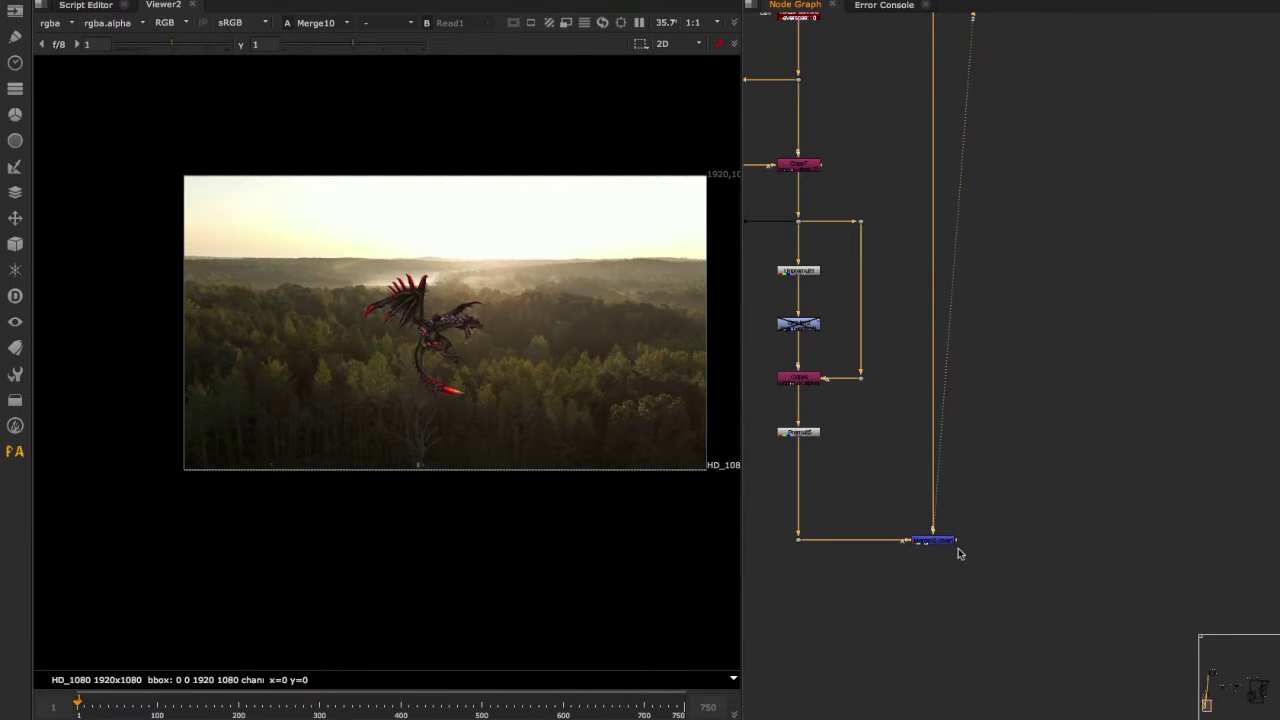
scroll(841, 344, up, 3)
middle_drag(843, 190, 974, 250)
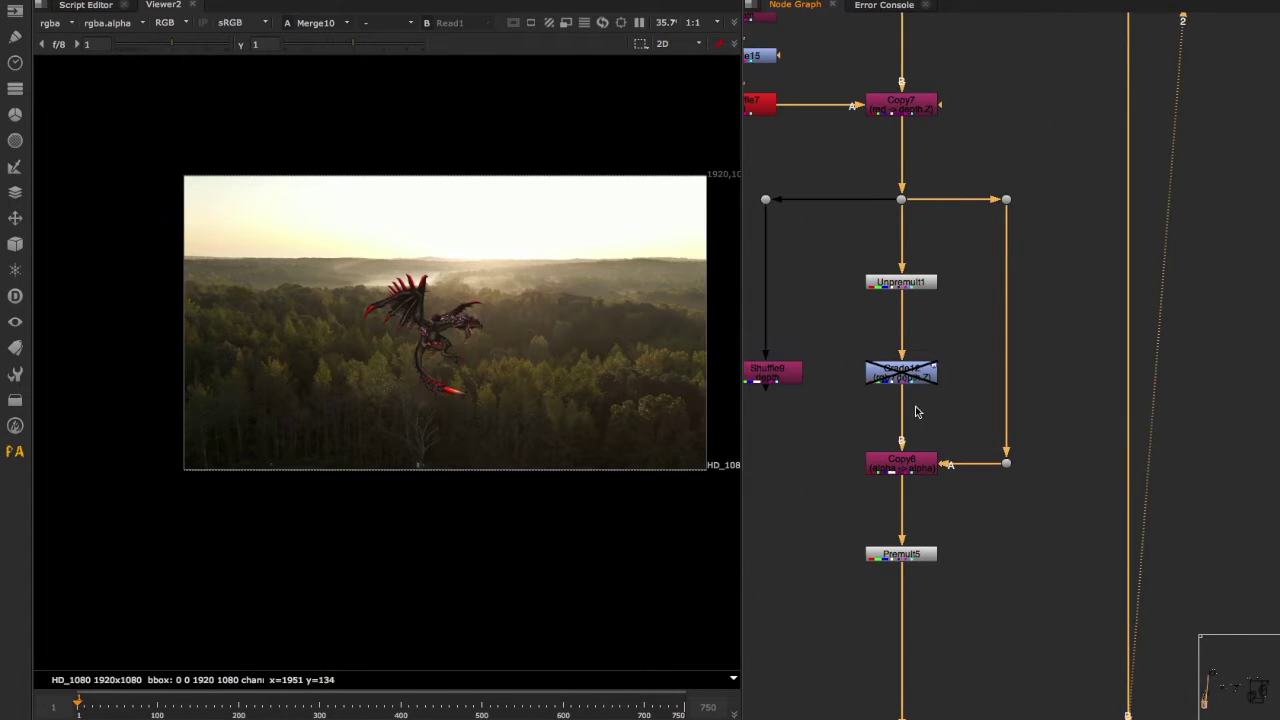
Resample Grade12's lift from the distant hazy forest as 0.146656, 0.127442, 0.084758
double_click(903, 375)
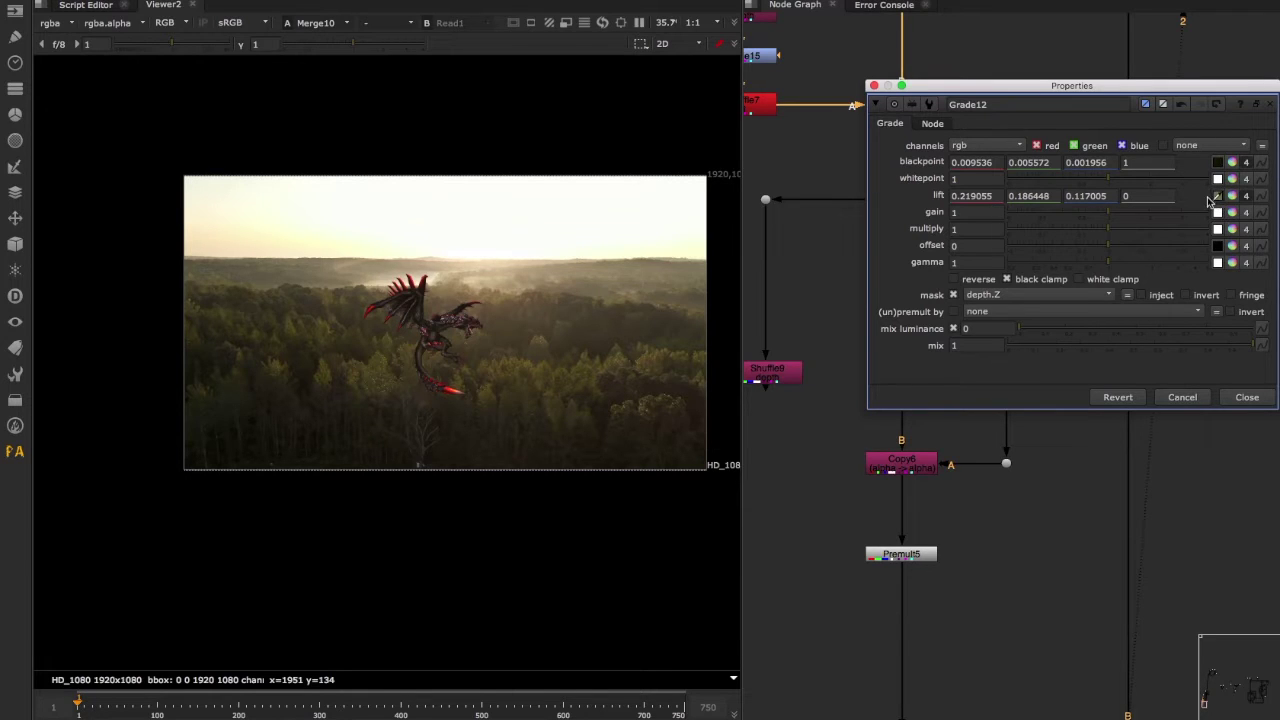
scroll(351, 269, up, 3)
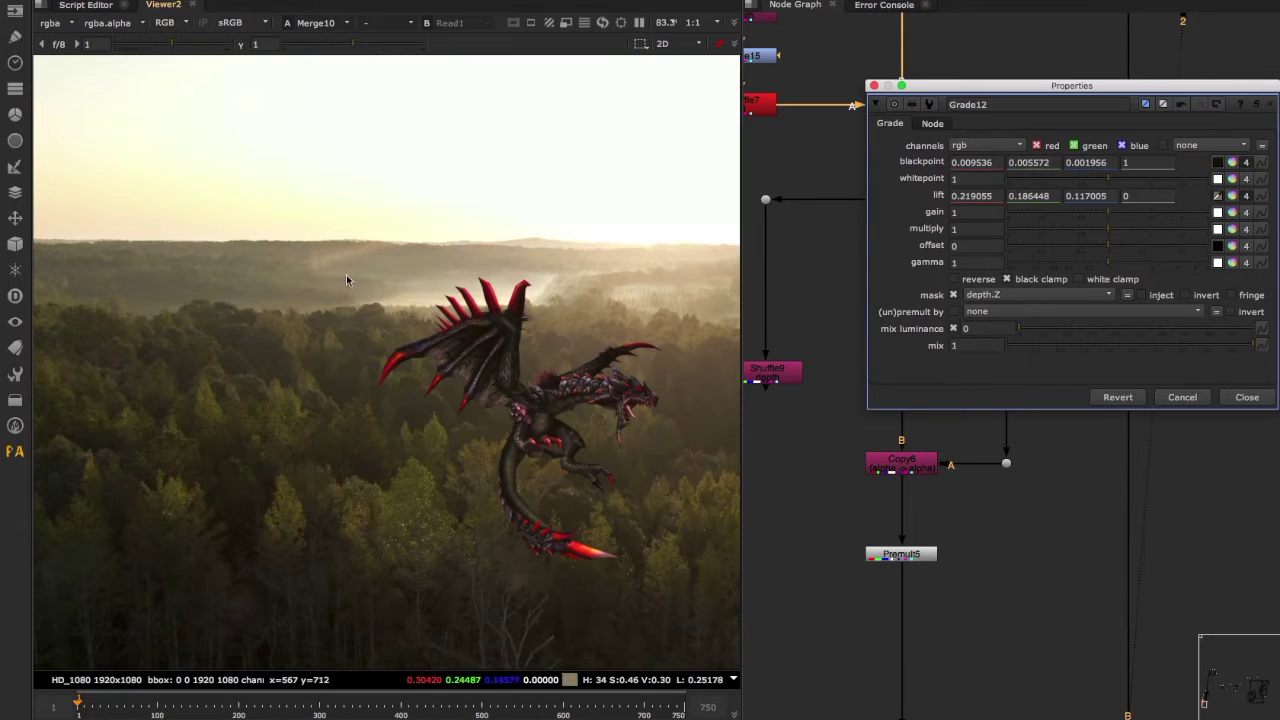
ctrl+shift+drag(151, 252, 174, 290)
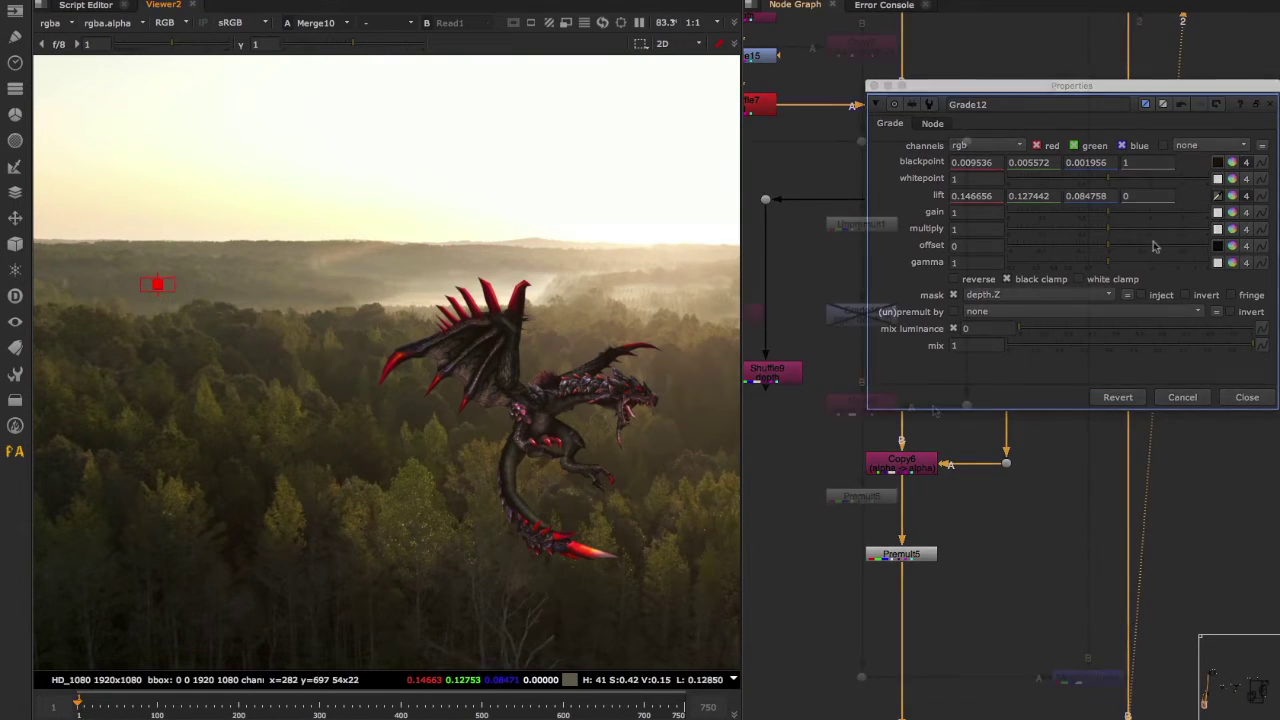
Duplicate Grade12, enable the copy and connect it between Unpremult1 and Copy6 in place of the original
drag(885, 325, 846, 321)
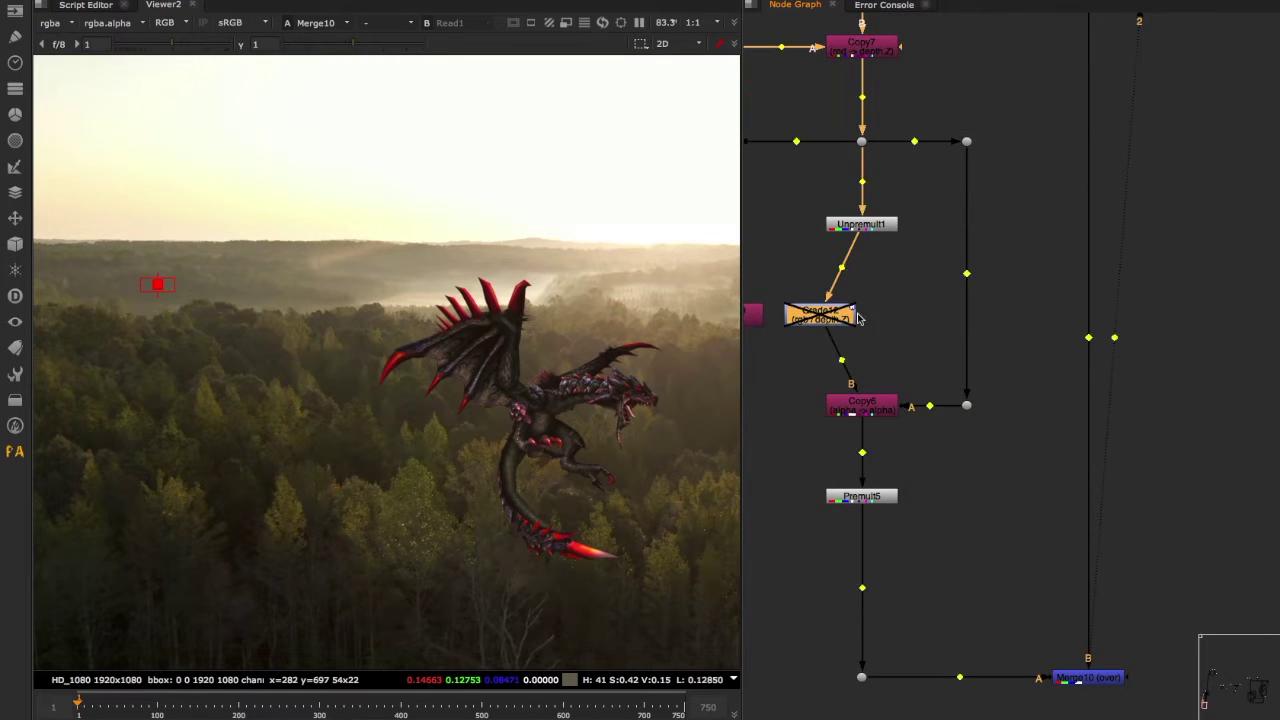
key(super+c)
click(904, 306)
key(super+v)
double_click(914, 319)
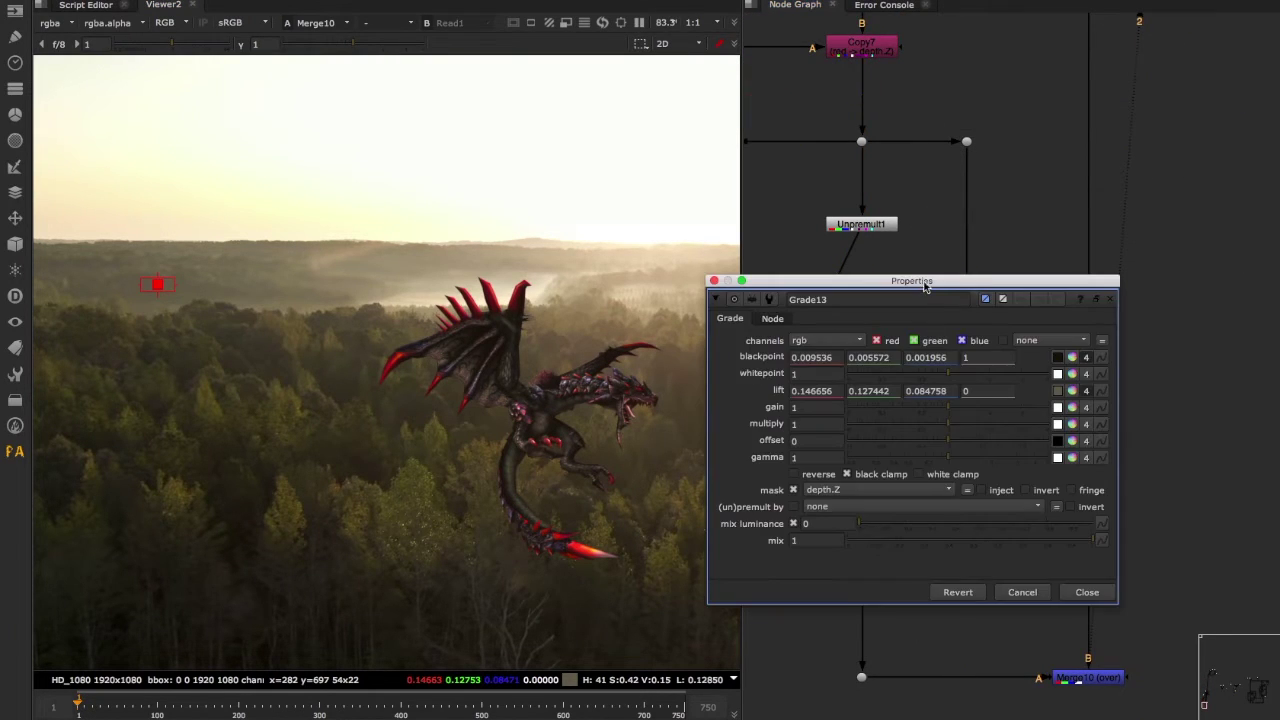
drag(923, 282, 1122, 325)
key(d)
drag(851, 390, 897, 316)
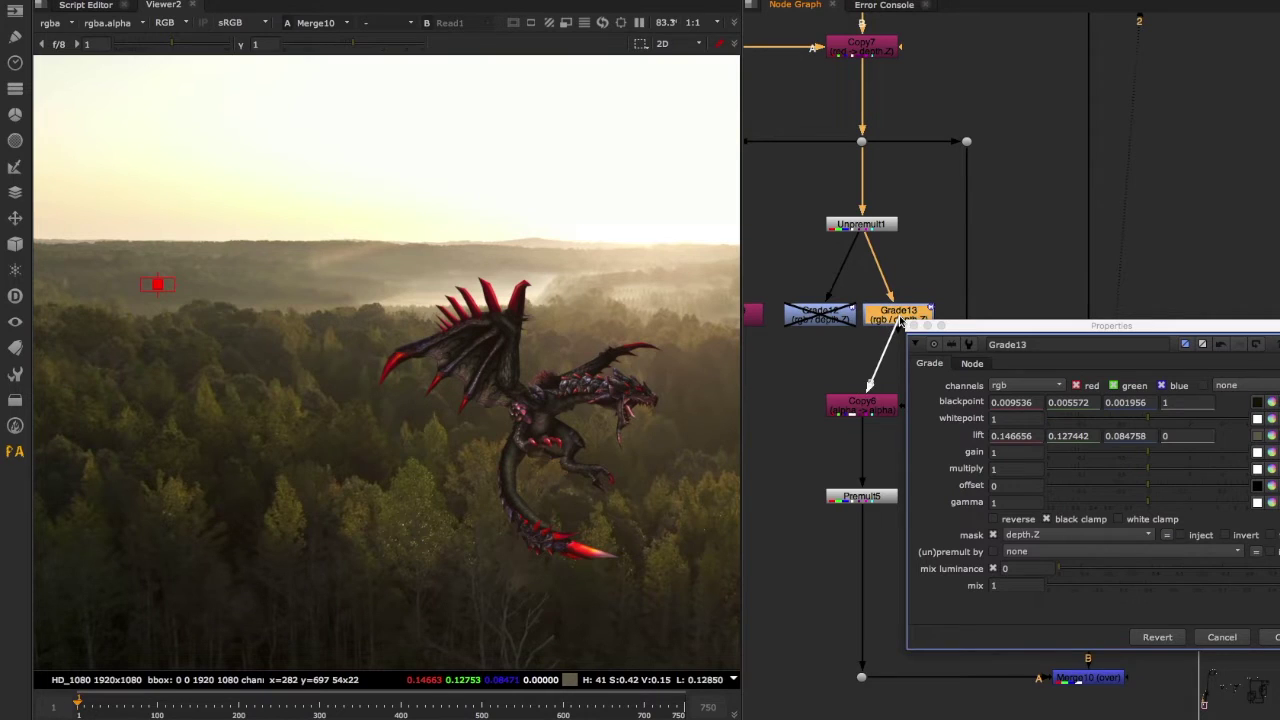
Try Grade13 on the dragon with its mask set to none, and restore the depth.Z mask
click(1066, 551)
click(1066, 553)
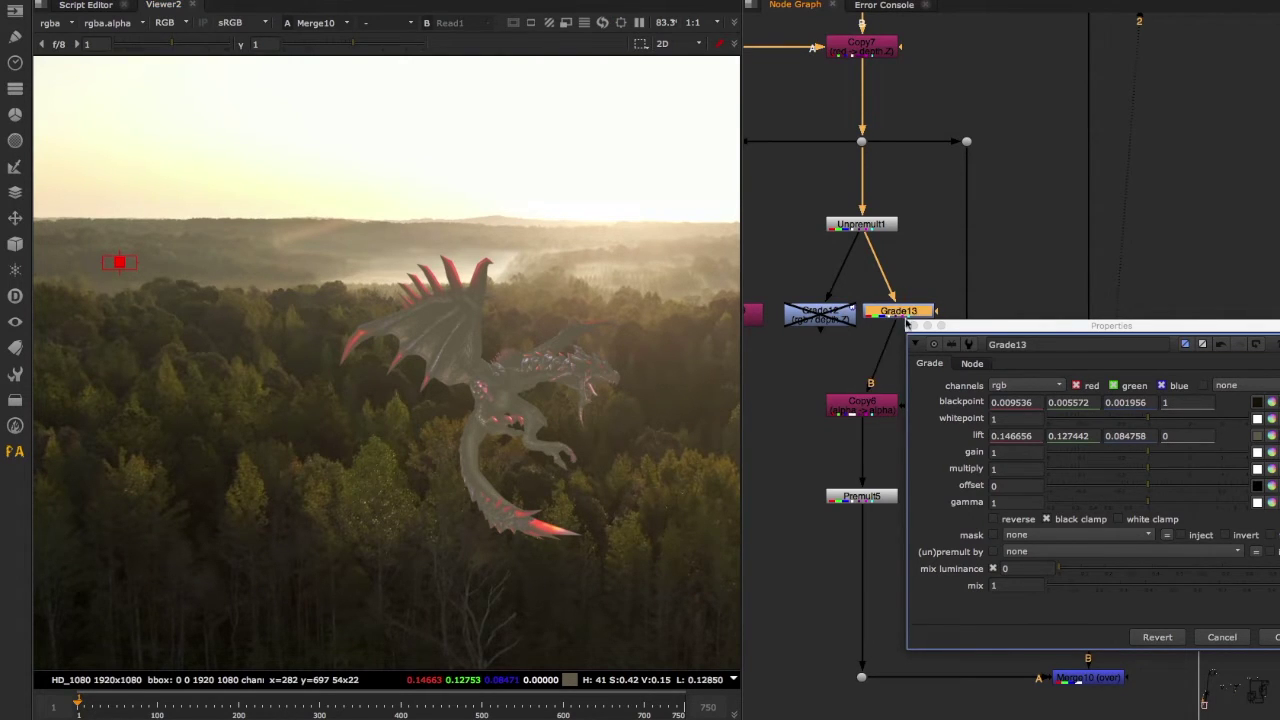
click(1060, 540)
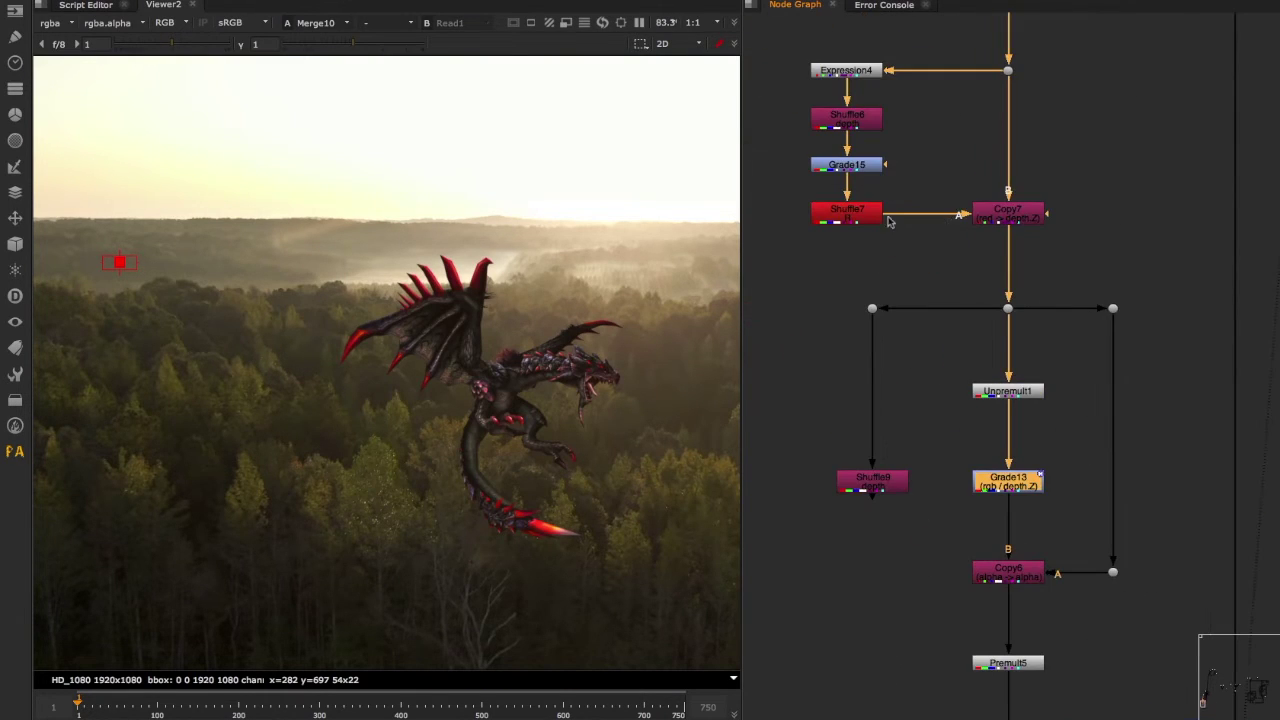
Add a second viewer beside the composite and show the PointCloudGenerator's point cloud in it
middle_drag(1064, 628, 890, 360)
click(1094, 589)
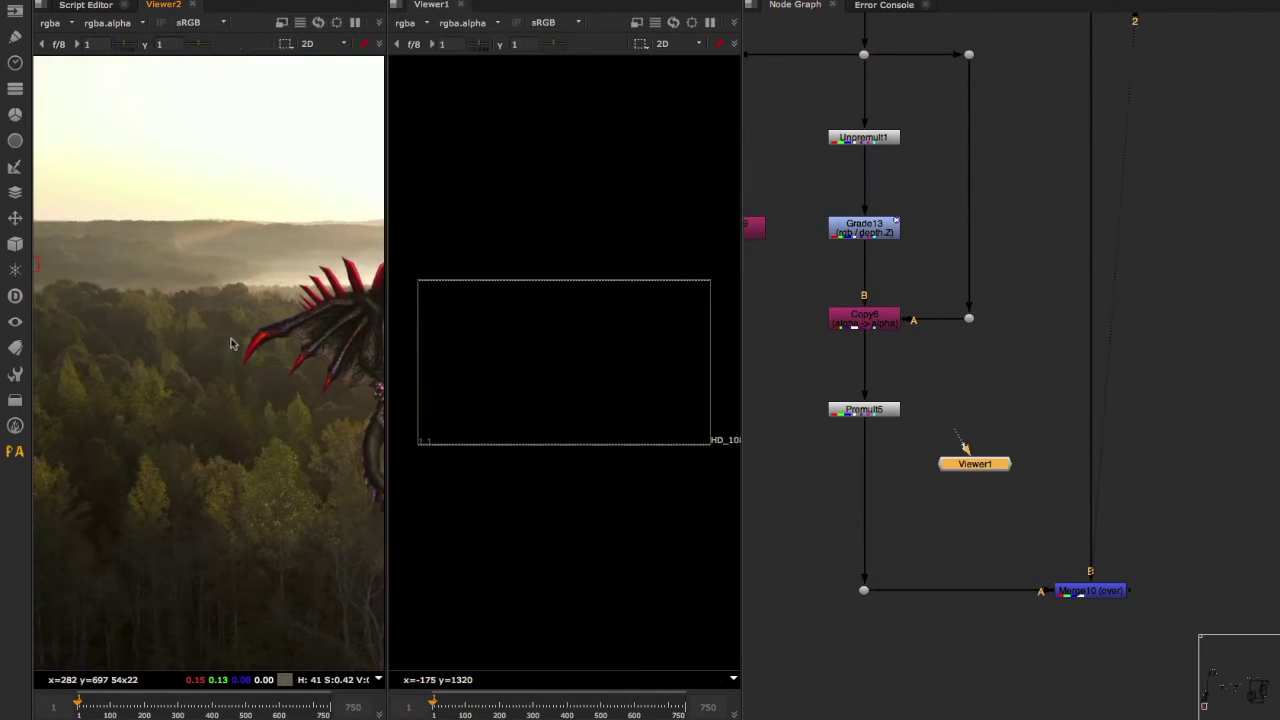
scroll(234, 343, down, 5)
click(643, 423)
scroll(1000, 408, down, 5)
middle_drag(1000, 270, 1000, 460)
scroll(999, 306, up, 4)
middle_drag(999, 306, 888, 526)
click(1106, 85)
key(1)
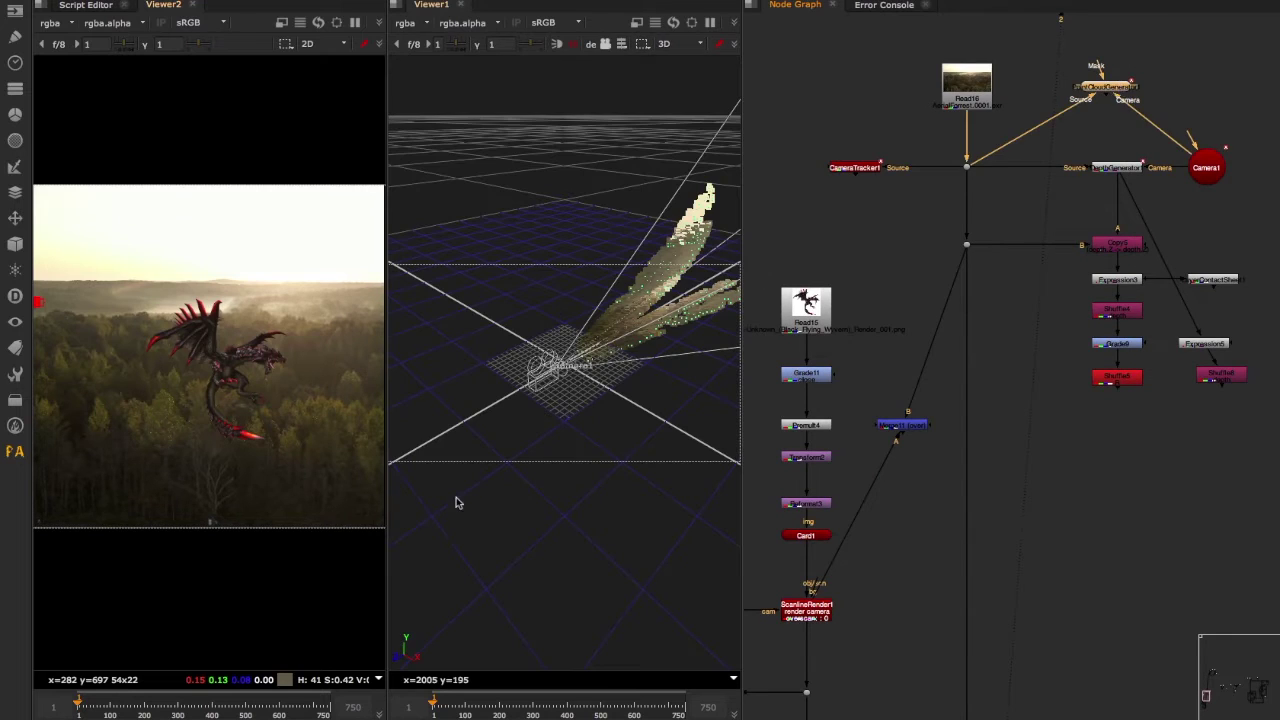
Push Card1 deeper into the point cloud to translate z about -1.775, and turn off the composite viewer's overlay
double_click(806, 535)
scroll(590, 360, up, 5)
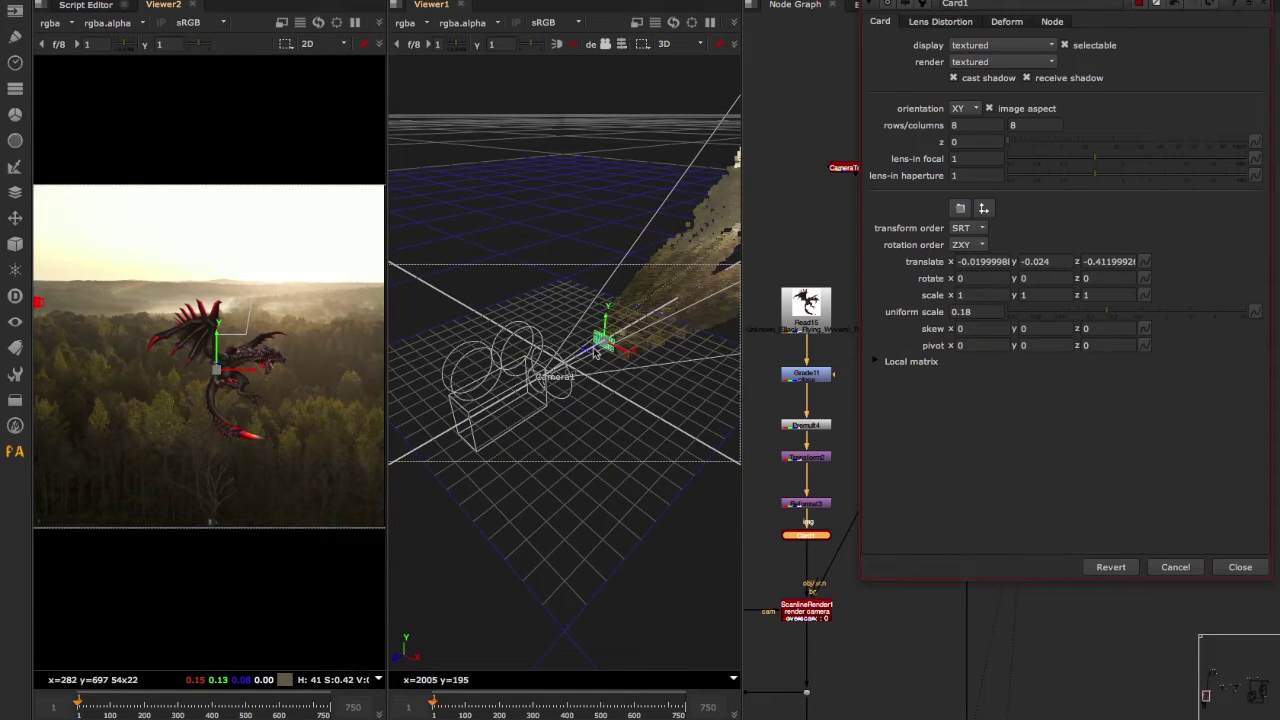
ctrl+drag(596, 432, 557, 459)
drag(580, 367, 715, 313)
key(o)
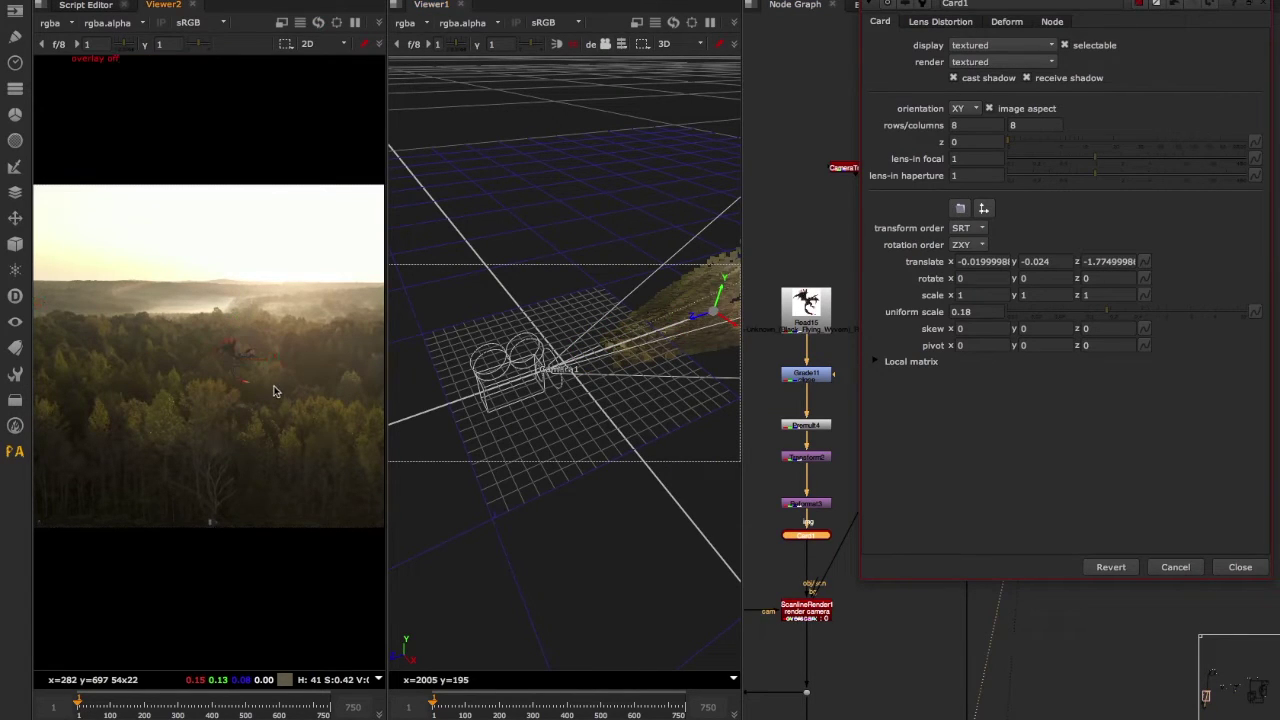
Push Card1 far back into the point cloud, to translate y about 0.38 and z about -7.6
ctrl+drag(652, 364, 600, 360)
alt+drag(712, 346, 638, 338)
alt+drag(448, 488, 705, 368)
scroll(250, 325, up, 6)
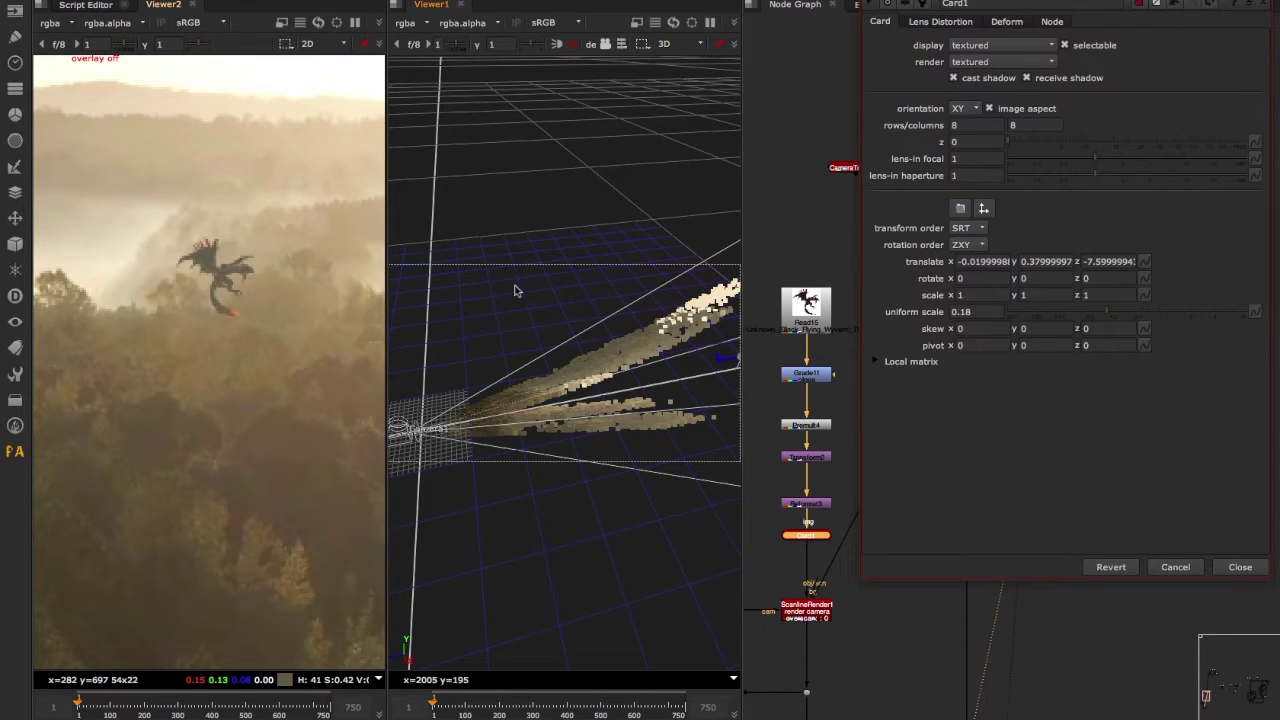
Locate Grade15 in the depth branch, close Card1's properties and examine how the distant dragon blends into the composite's haze
scroll(604, 316, down, 5)
scroll(788, 518, down, 3)
middle_drag(788, 518, 822, 203)
scroll(766, 360, up, 4)
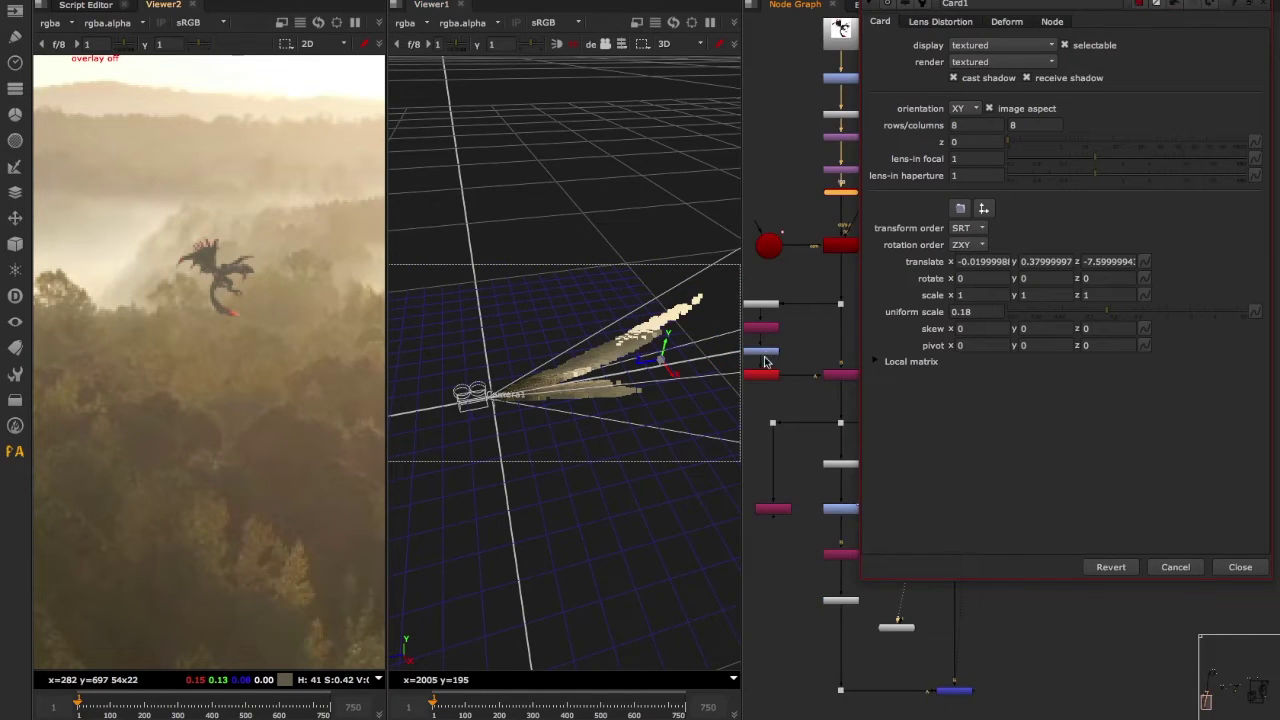
double_click(766, 357)
click(821, 474)
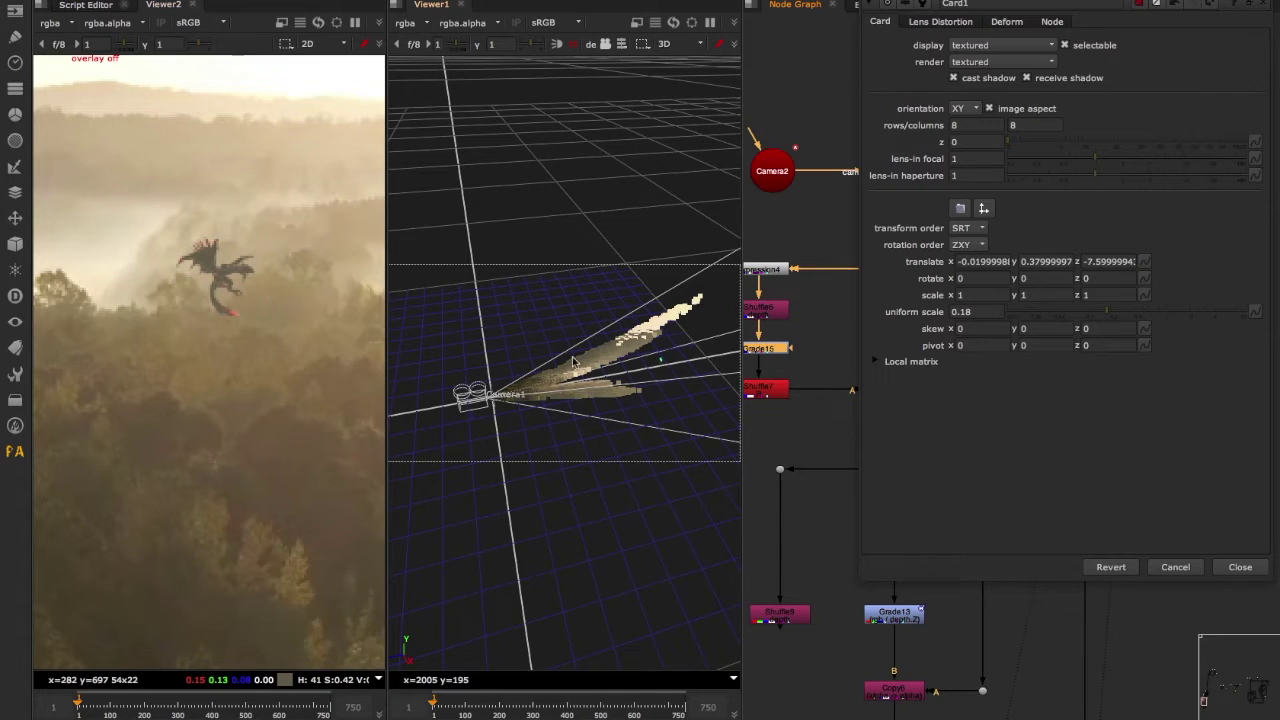
click(1240, 567)
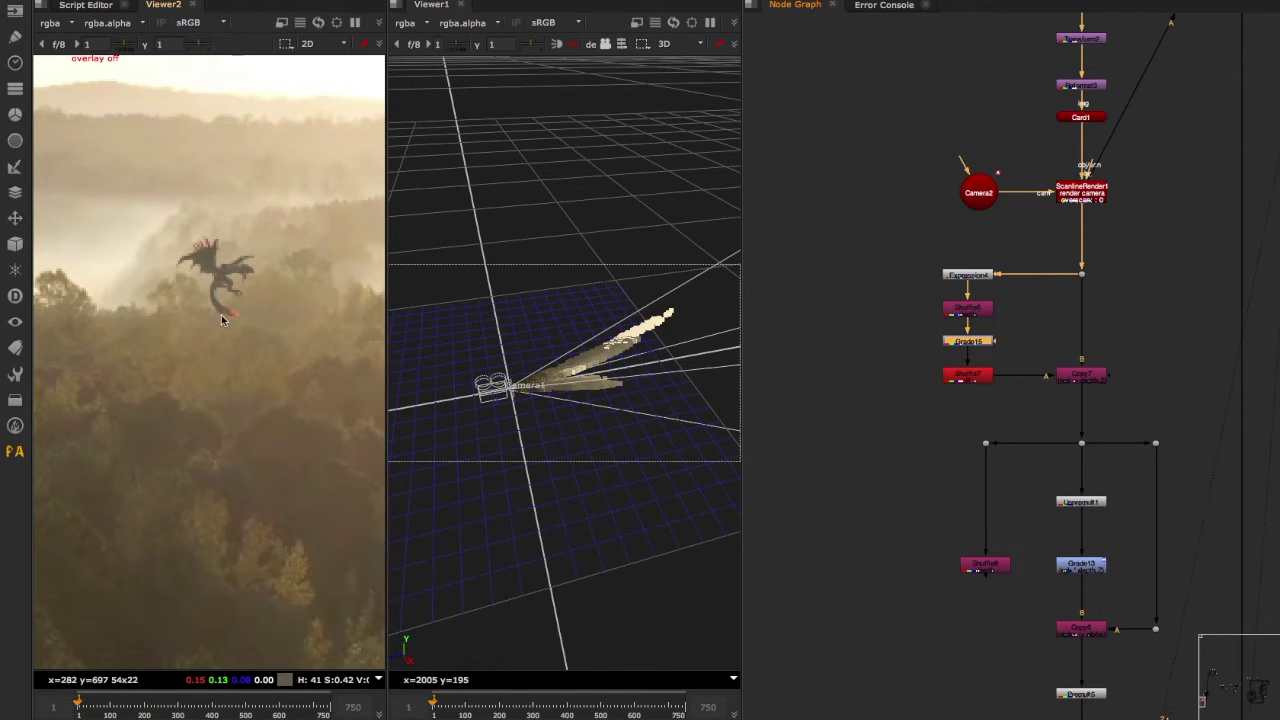
scroll(222, 316, down, 3)
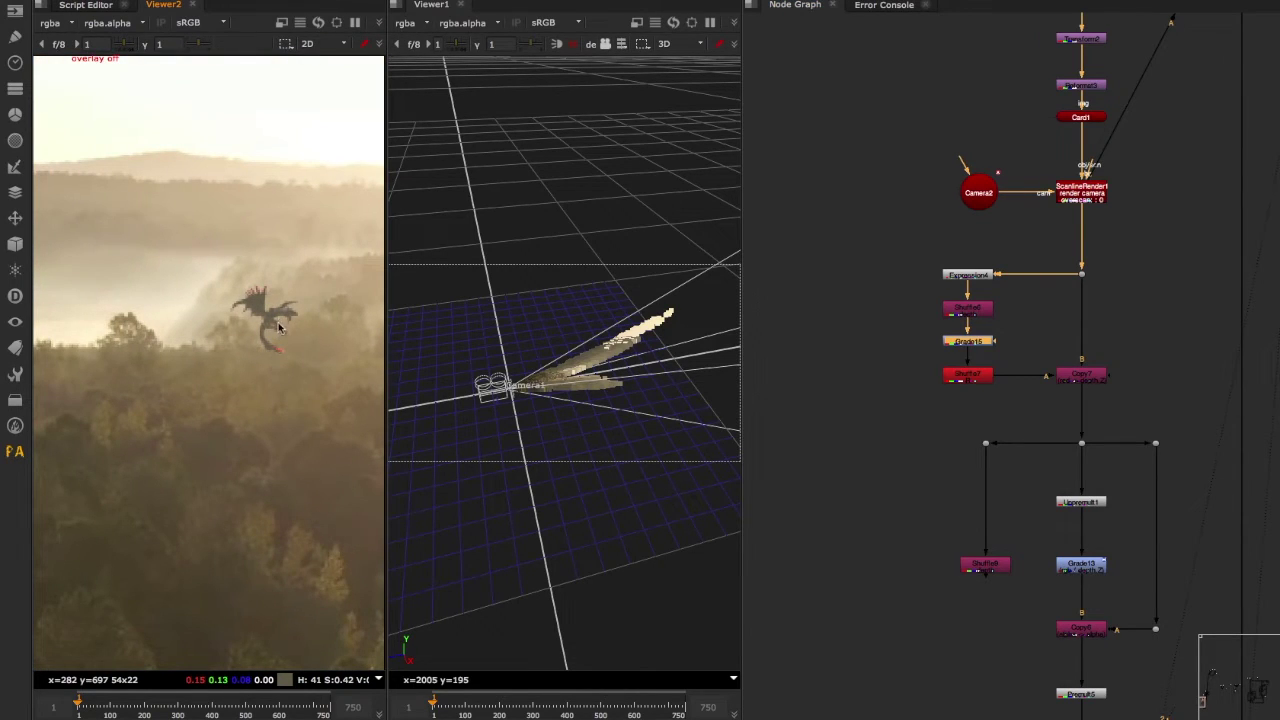
scroll(287, 343, down, 4)
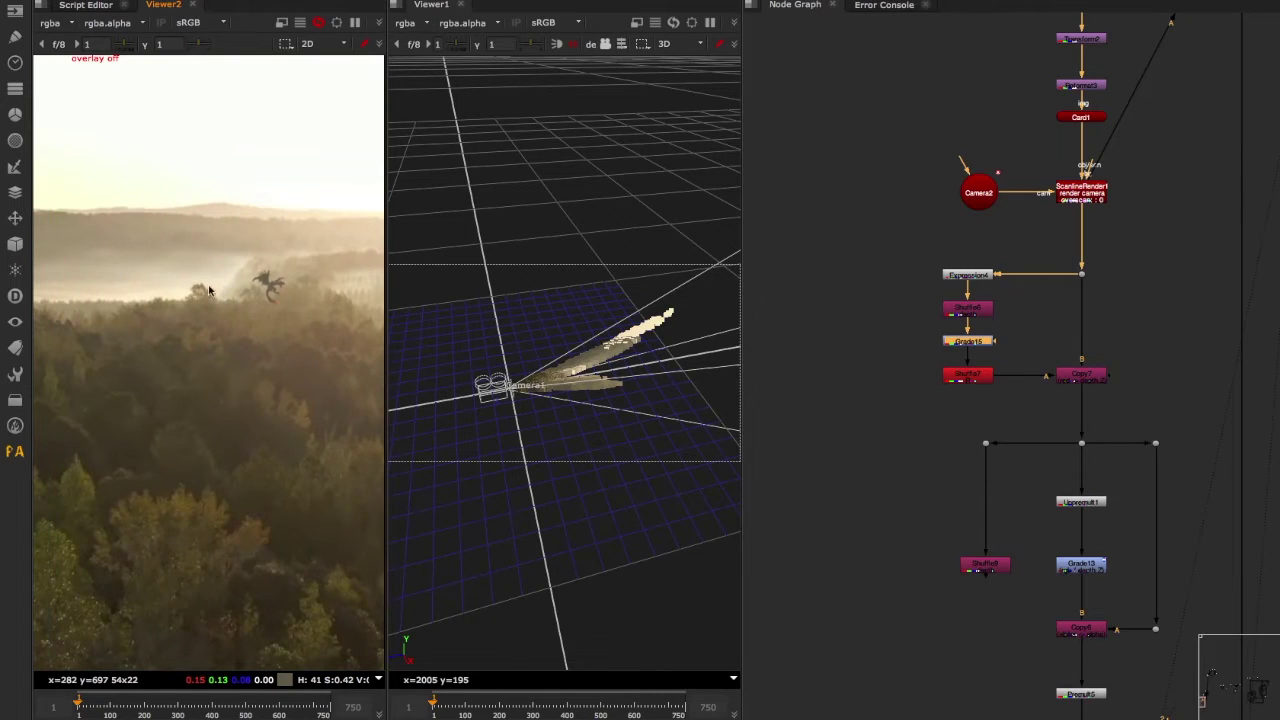
scroll(1250, 369, down, 4)
Reposition Blur11 on the plate branch and set its blur size to 100
middle_drag(1180, 420, 1006, 314)
middle_drag(305, 374, 243, 380)
middle_drag(1200, 390, 1120, 334)
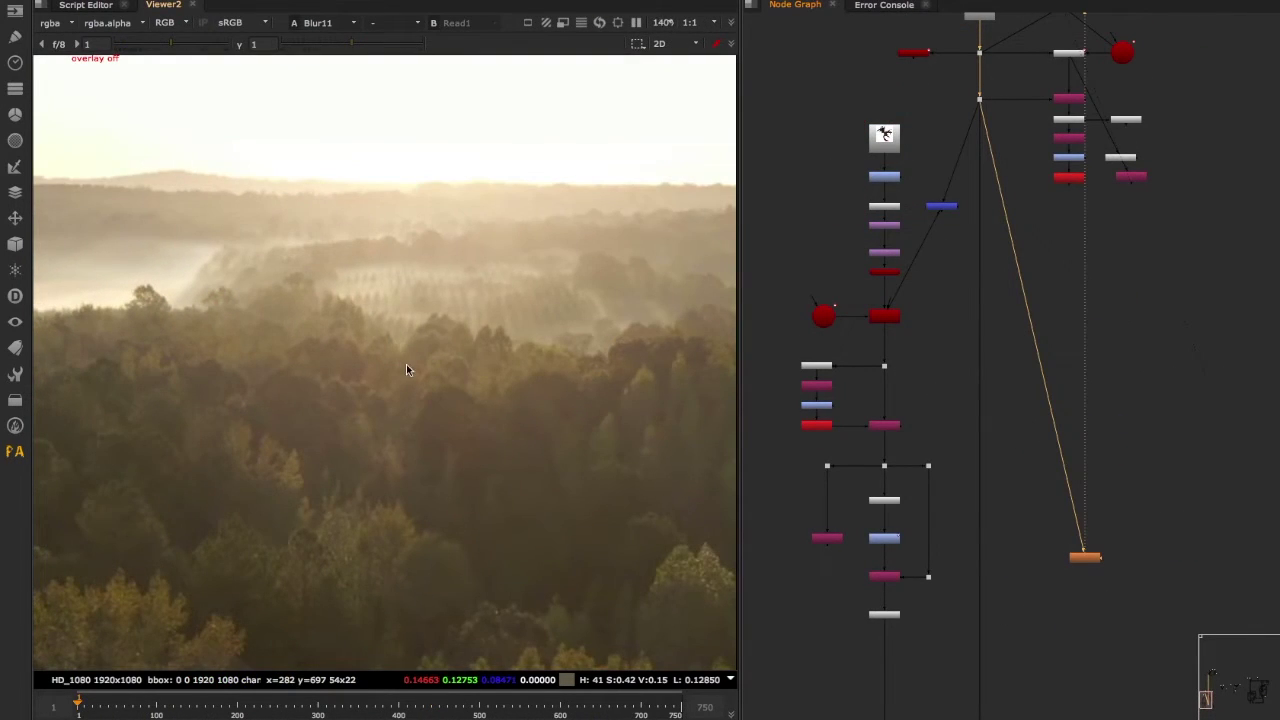
scroll(406, 366, down, 4)
middle_drag(412, 370, 508, 358)
drag(1088, 560, 1056, 541)
double_click(1056, 541)
click(860, 454)
drag(860, 455, 1023, 449)
click(1048, 537)
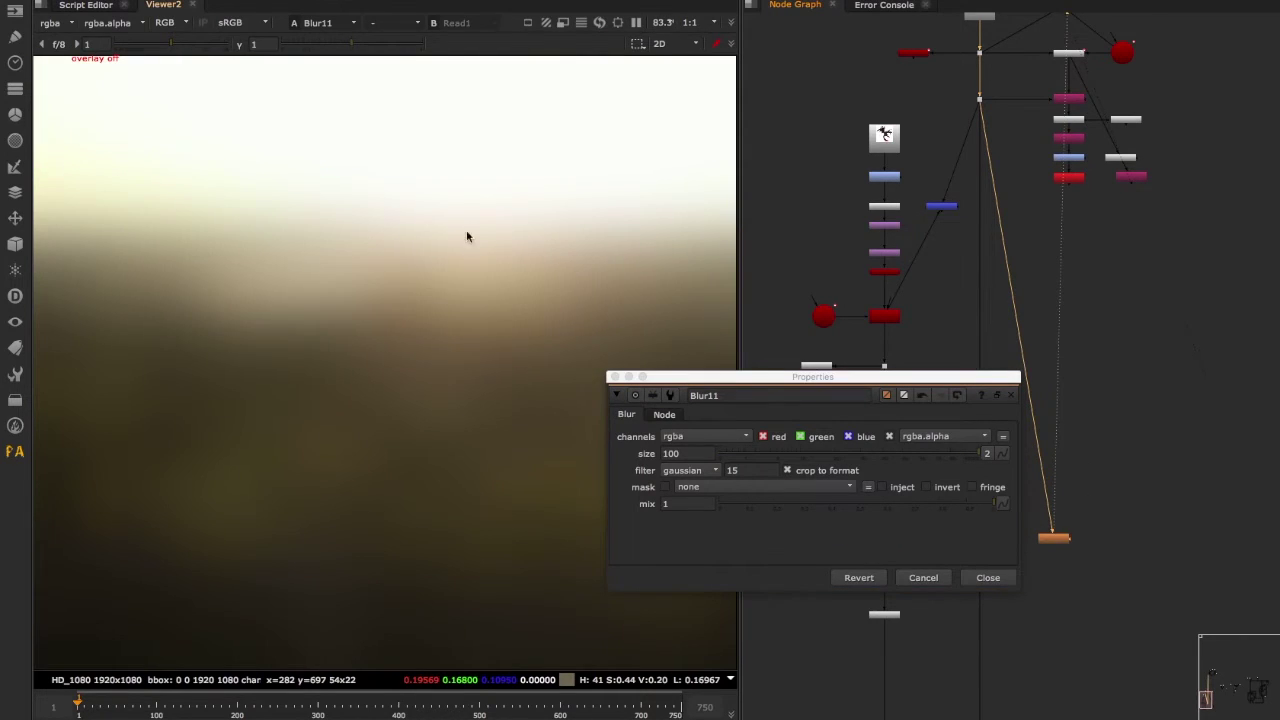
scroll(466, 236, down, 2)
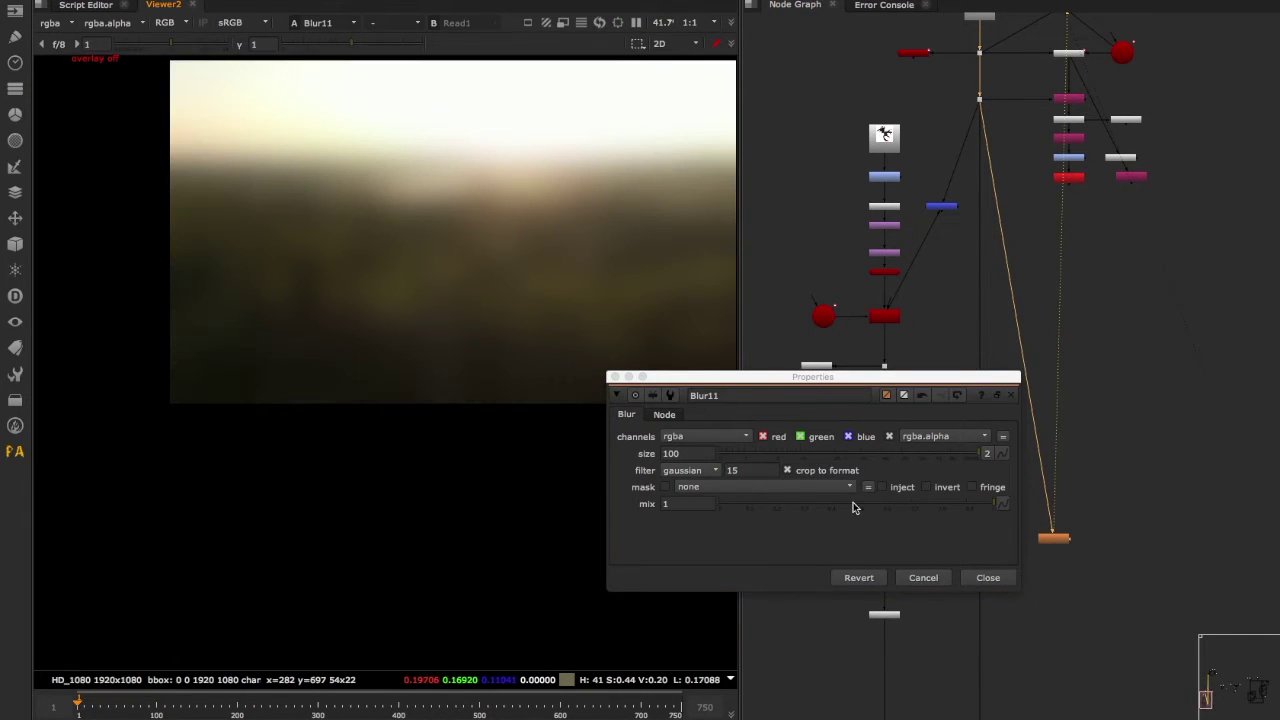
click(1000, 582)
Add a Keymix node near the dragon's grade branch
middle_drag(1100, 561, 1060, 518)
drag(1013, 495, 1045, 513)
drag(934, 510, 843, 586)
middle_drag(843, 586, 857, 586)
drag(857, 571, 857, 628)
click(979, 589)
middle_drag(1050, 515, 1032, 513)
key(Tab)
text(key)
key(Return)
Connect the Keymix node's A input to Blur11 and its mask input to the Shuffle9 depth matte
click(877, 318)
middle_drag(998, 518, 1161, 449)
scroll(978, 442, up, 3)
drag(1166, 428, 806, 410)
click(1168, 454)
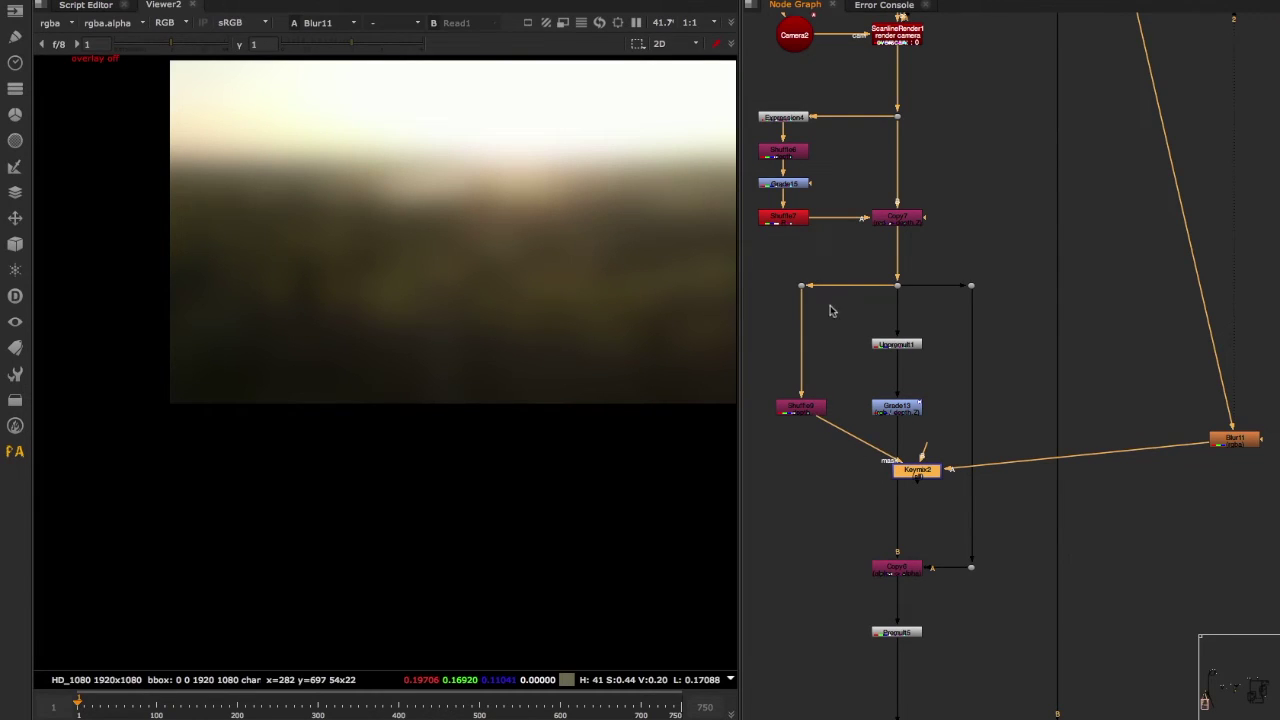
Check Grade13's settings, and insert Keymix2 between Grade13 and Copy6 with its mask line routed through a dot
scroll(900, 412, up, 3)
double_click(893, 421)
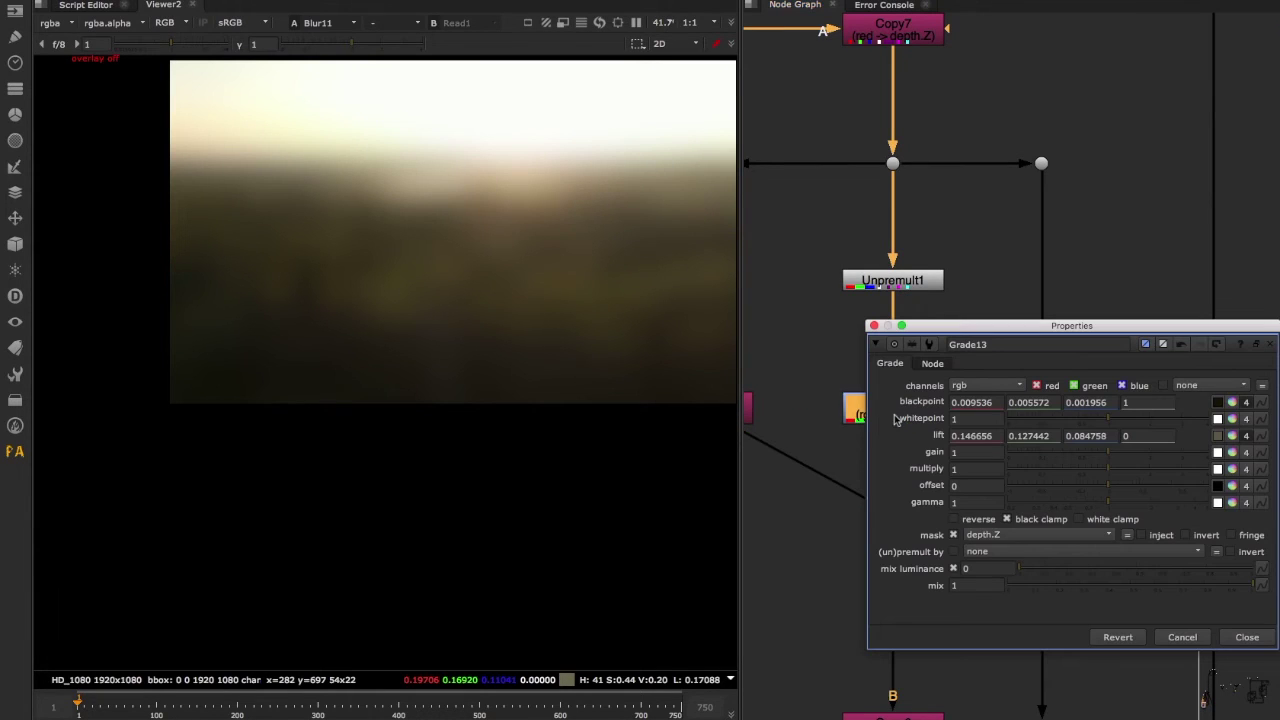
click(1224, 636)
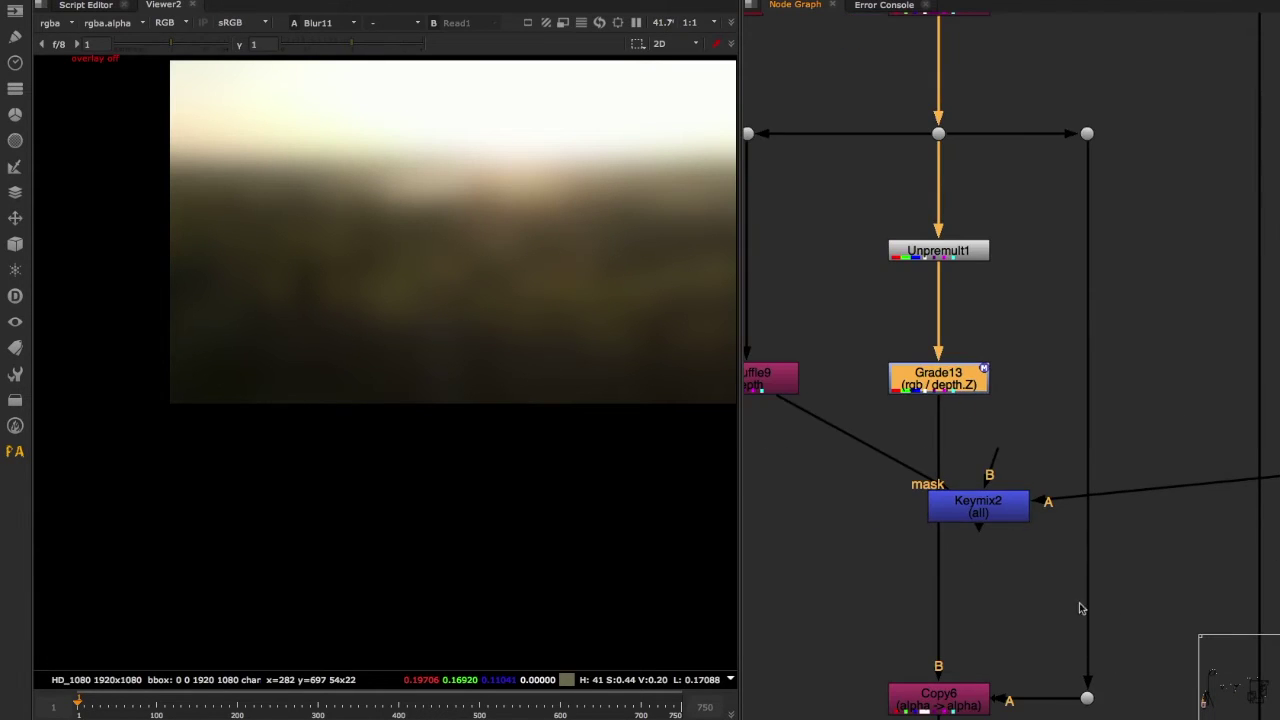
drag(1046, 503, 1002, 378)
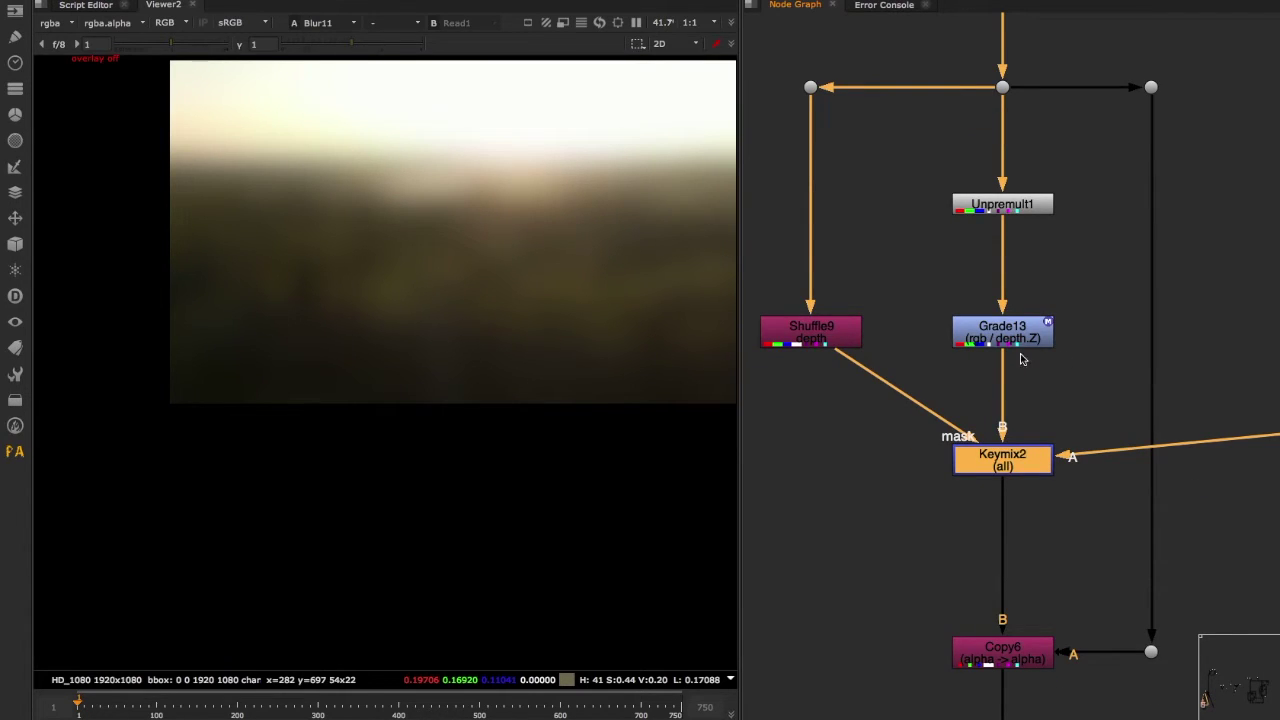
ctrl+drag(907, 396, 823, 446)
middle_drag(1013, 516, 941, 517)
drag(1021, 514, 882, 425)
Display Keymix2 in the viewer and examine the blurred plate colours it mixes in
key(2)
scroll(960, 537, down, 5)
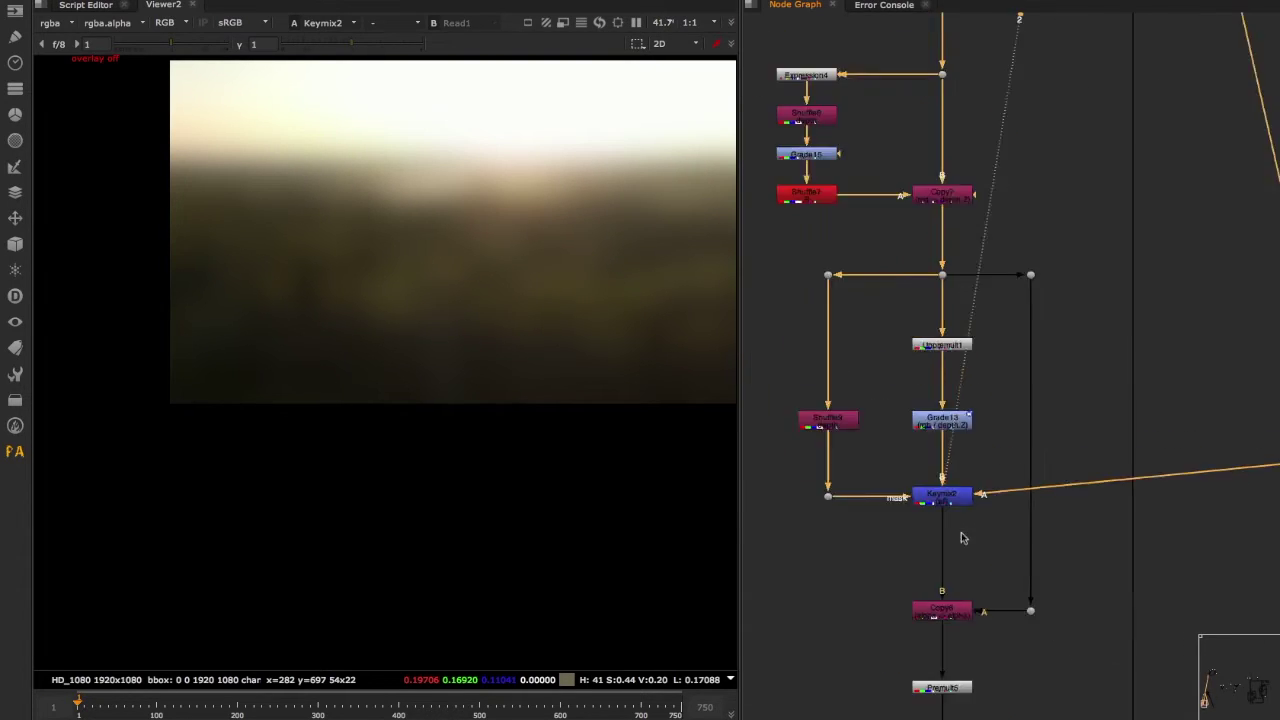
middle_drag(1014, 644, 1017, 487)
drag(1020, 490, 869, 556)
key(2)
scroll(496, 212, up, 5)
scroll(454, 151, up, 3)
middle_drag(452, 134, 486, 289)
Display Merge10 in the viewer and compare the composite with the merge disabled
drag(1066, 434, 897, 498)
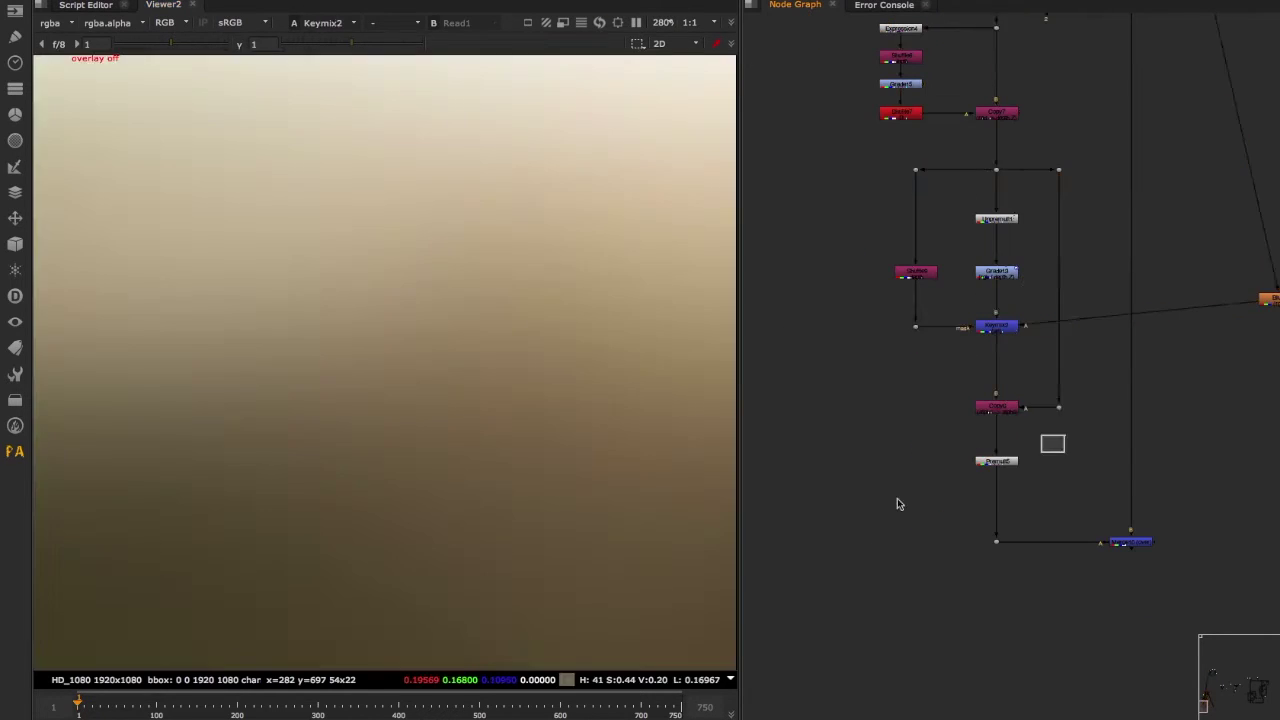
key(2)
key(1)
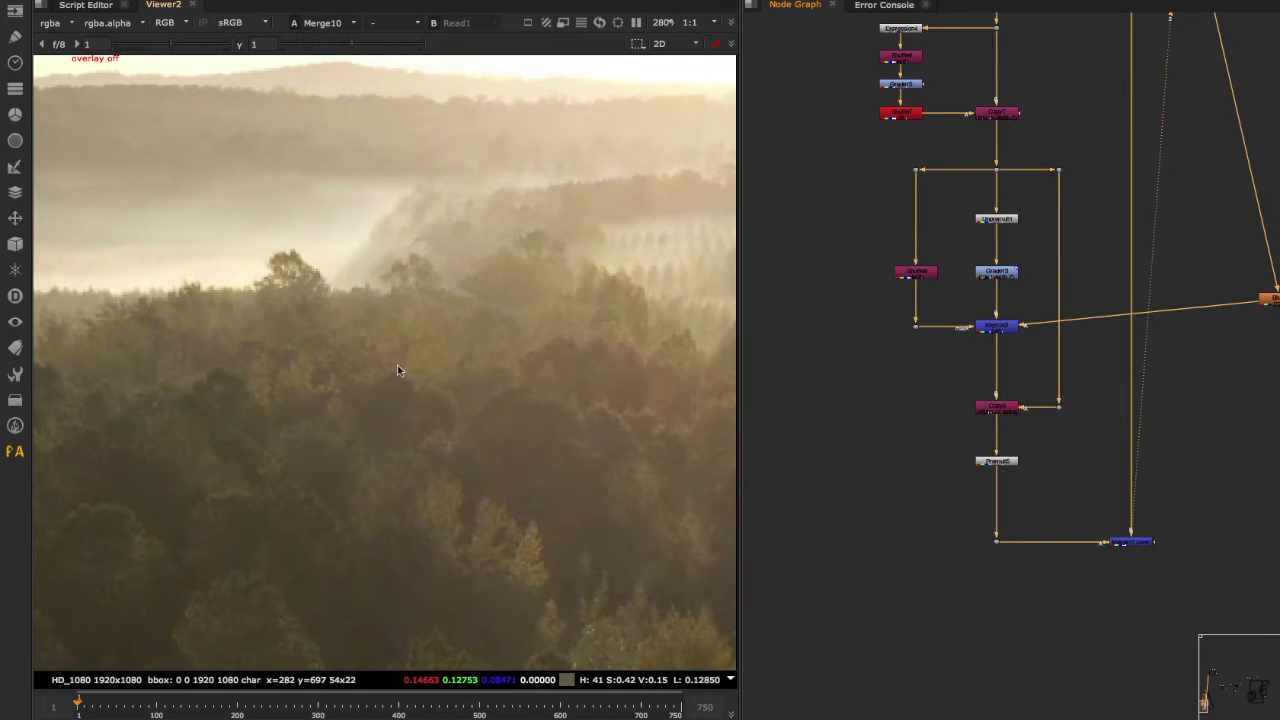
scroll(476, 434, down, 3)
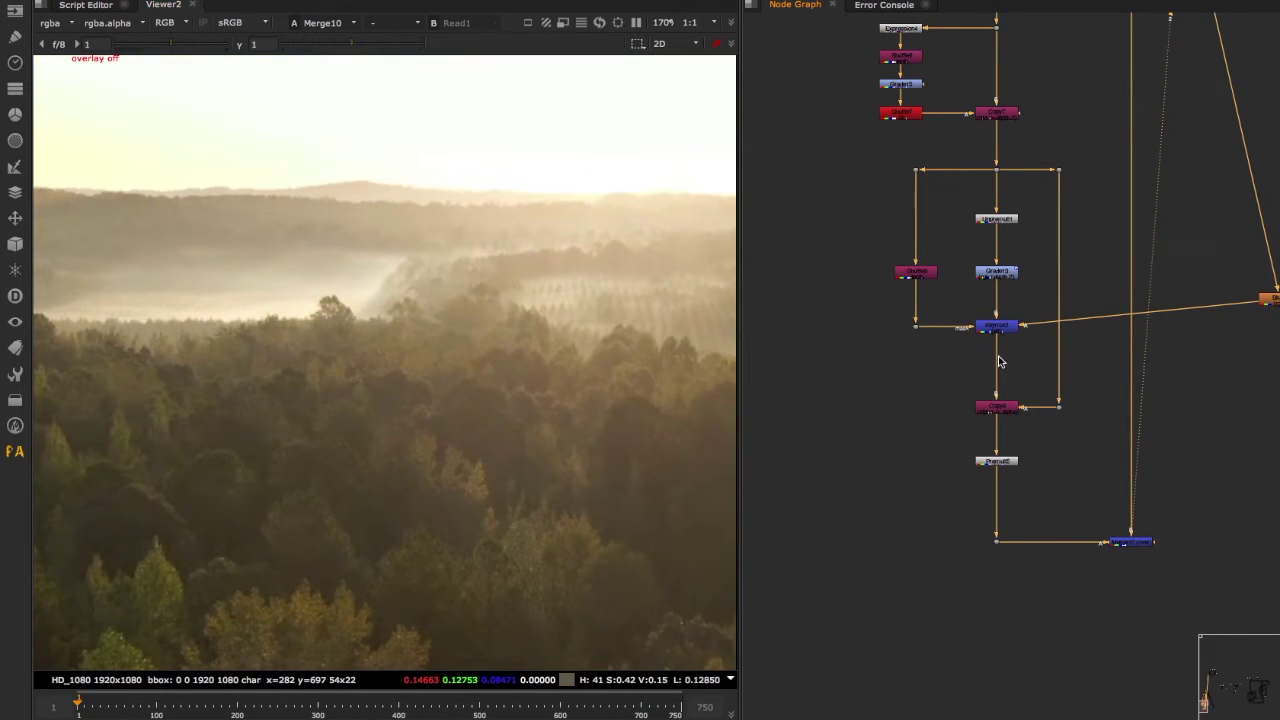
drag(1100, 464, 1229, 616)
scroll(440, 310, up, 5)
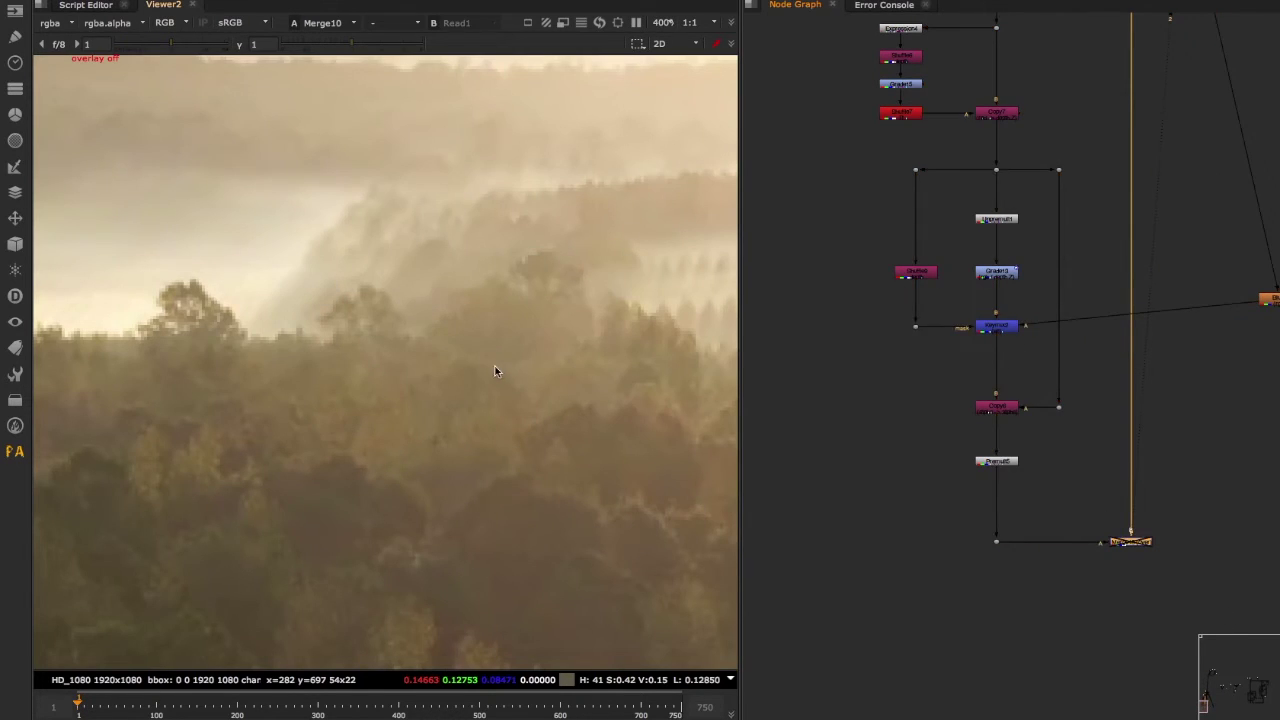
Set Keymix2's mix to 0.545 and close its properties
double_click(996, 325)
drag(720, 217, 758, 214)
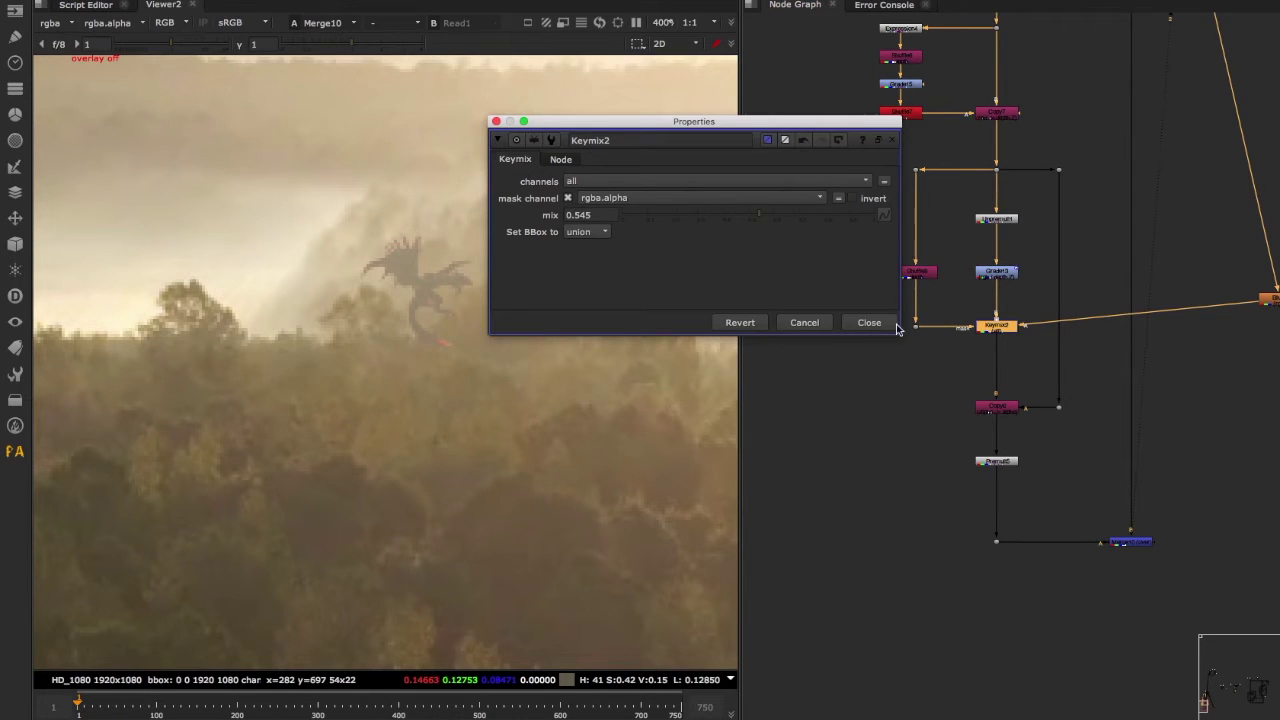
click(892, 324)
Bring Card1 closer to the camera, to translate y about -0.05 and z about -1.05
scroll(1042, 374, down, 5)
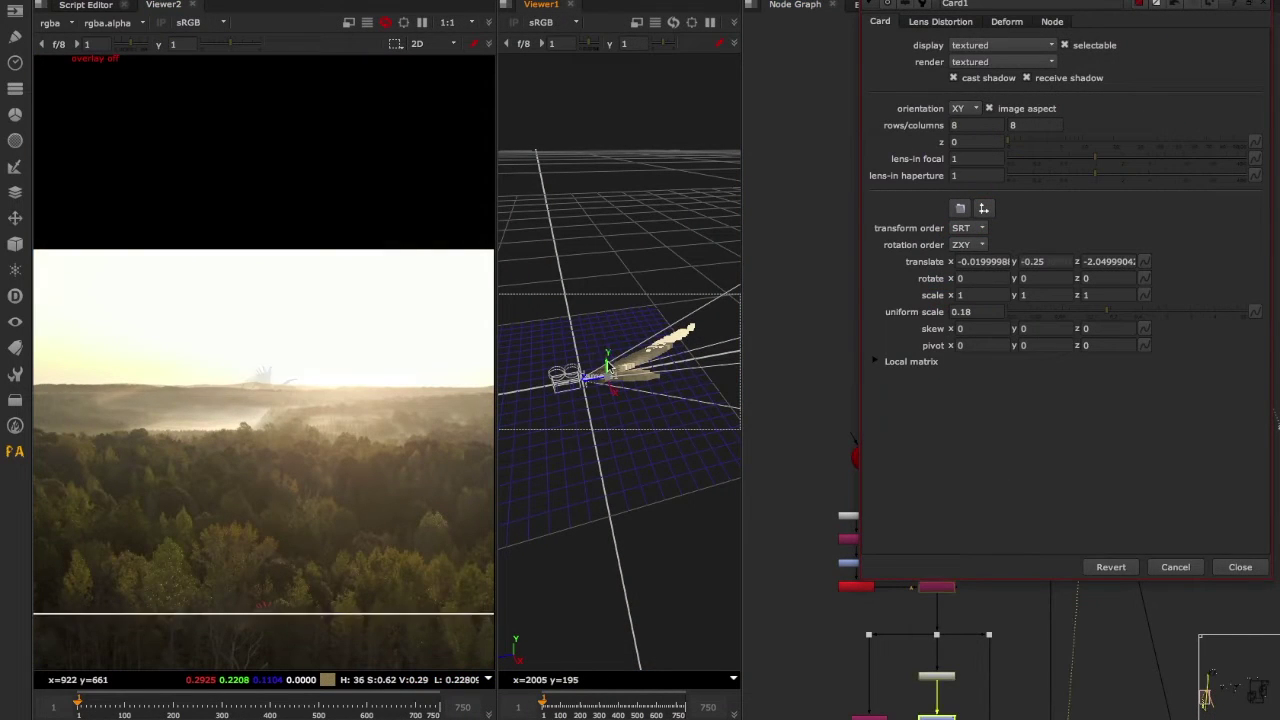
drag(607, 366, 607, 357)
drag(607, 356, 600, 357)
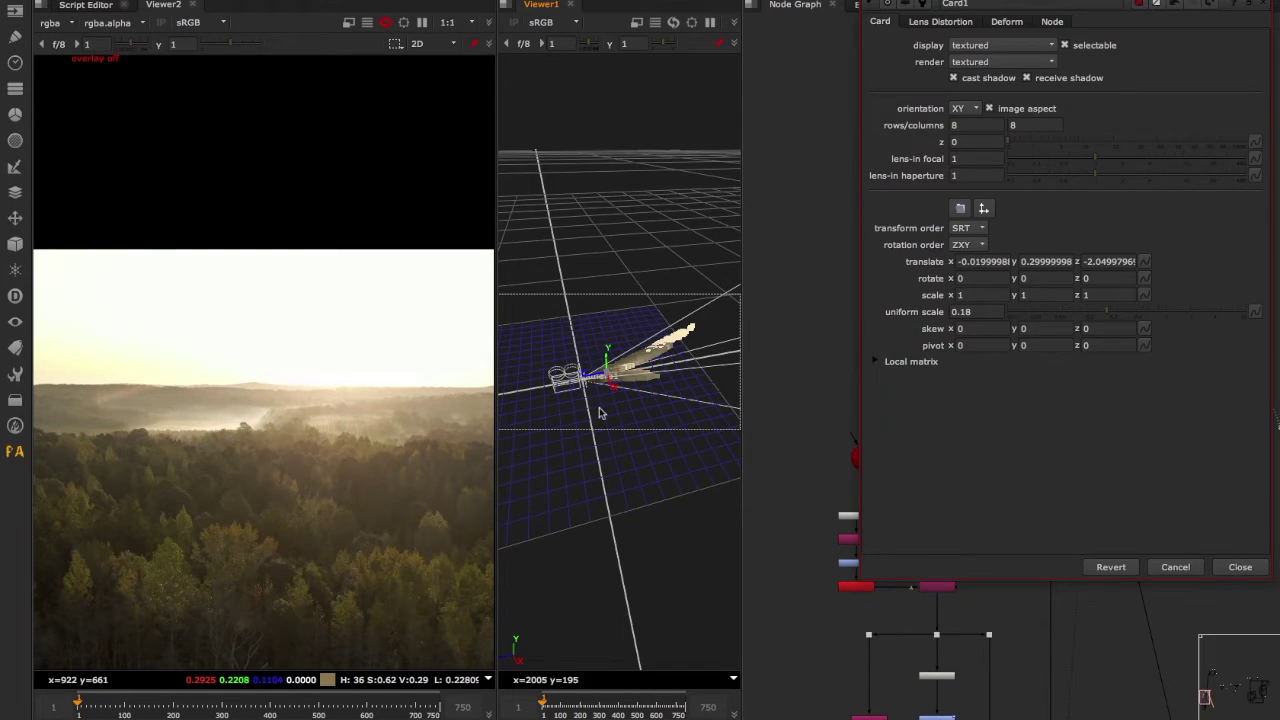
drag(598, 378, 580, 378)
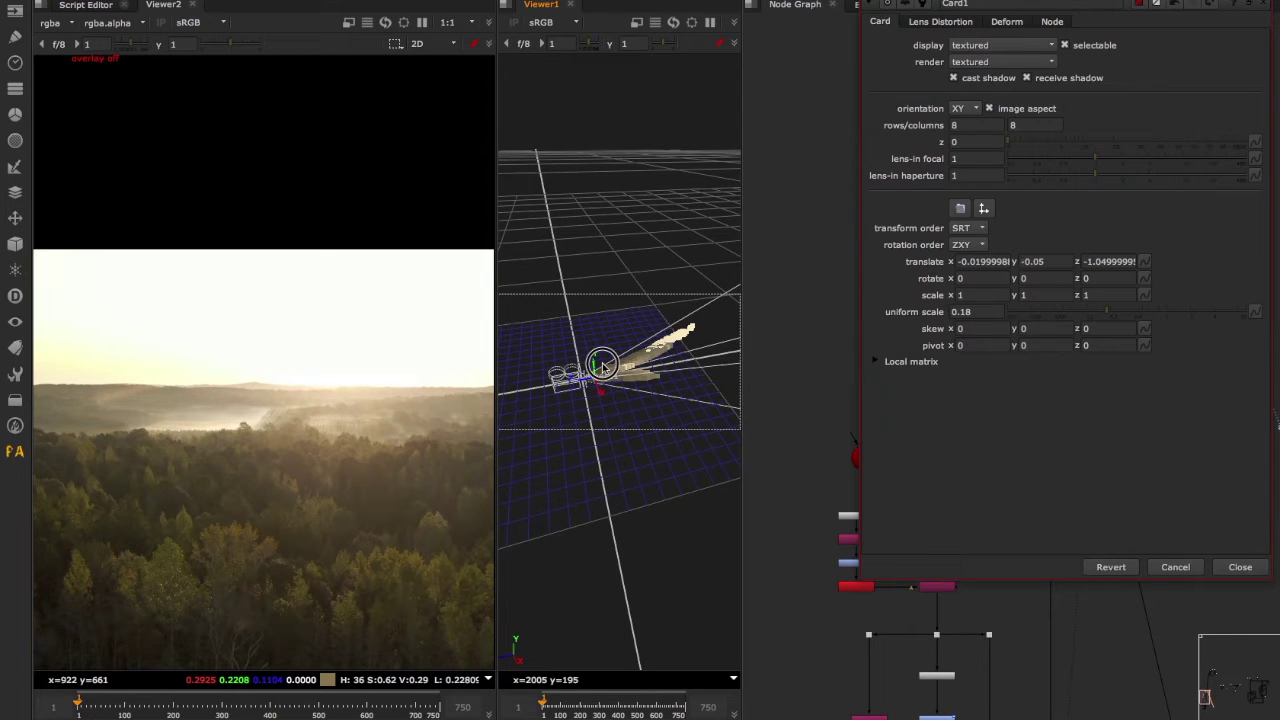
Line up Blur11 with Keymix2's A connection, add a PA_Hazer node and open its properties
drag(1088, 480, 1063, 496)
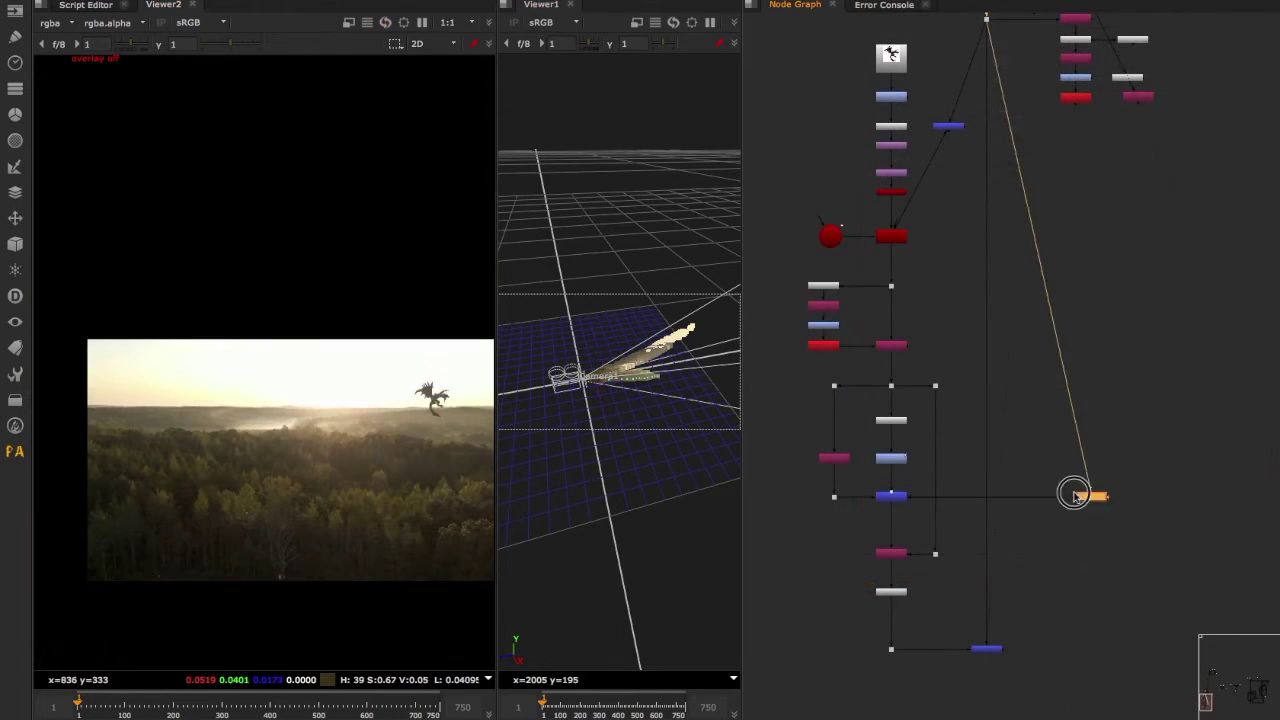
click(1117, 422)
key(Tab)
key(Return)
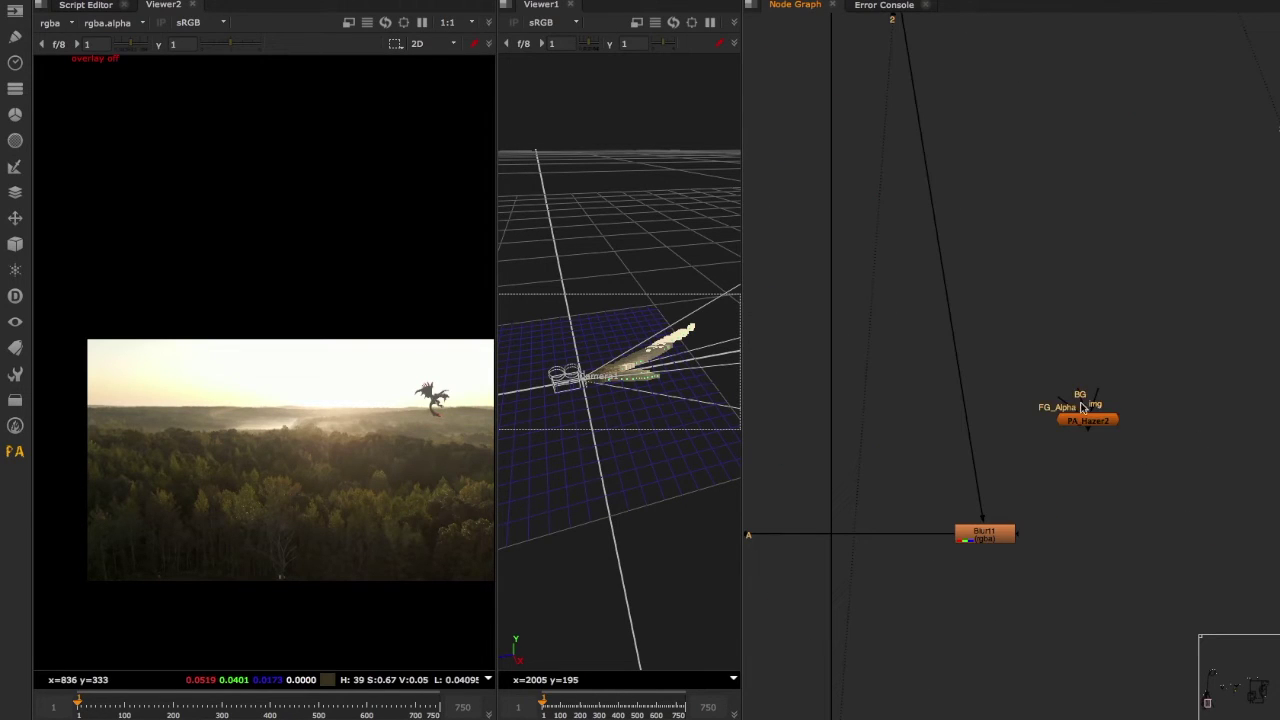
double_click(1090, 418)
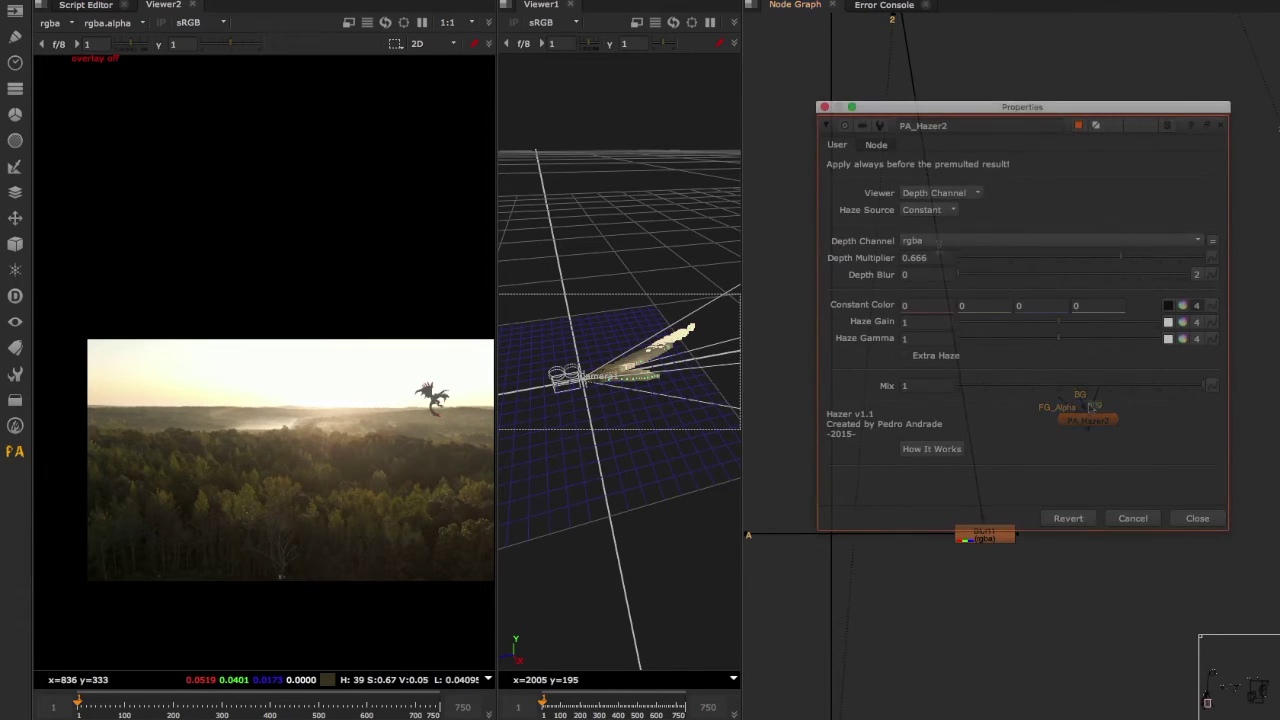
Examine the hazer's Haze Source and Viewer options, and close its properties
click(951, 212)
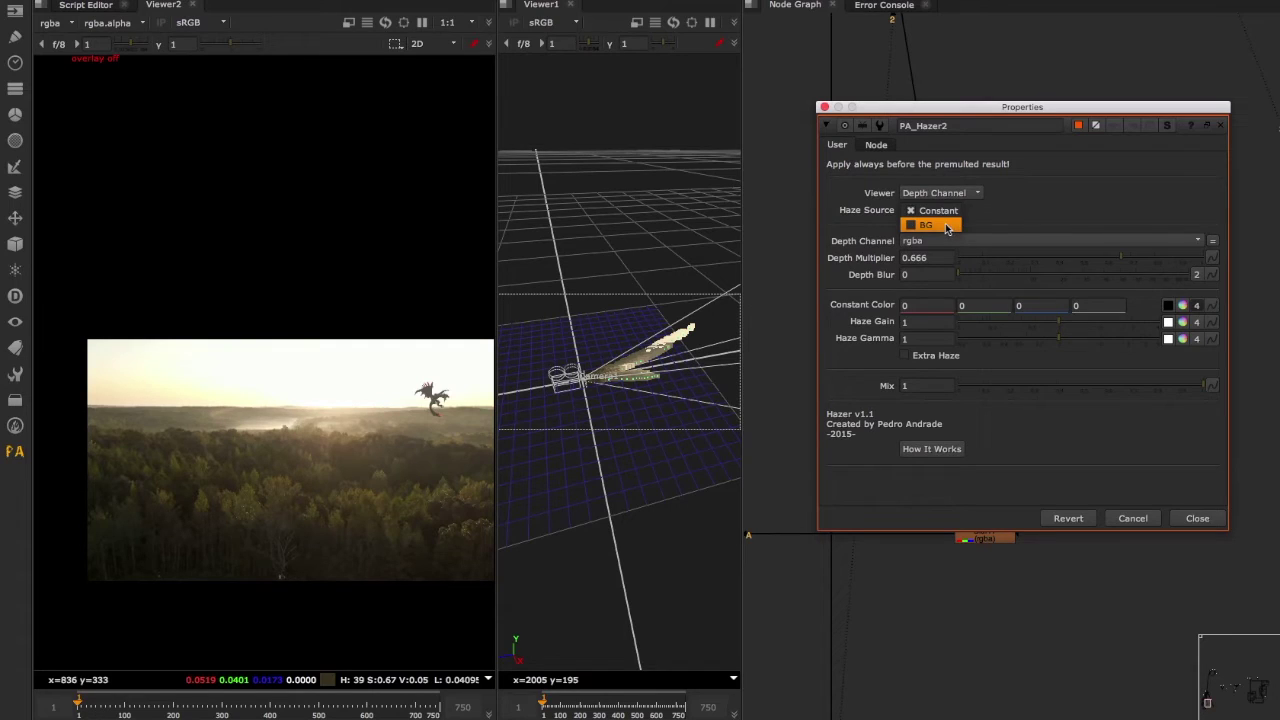
click(946, 226)
click(947, 211)
click(938, 197)
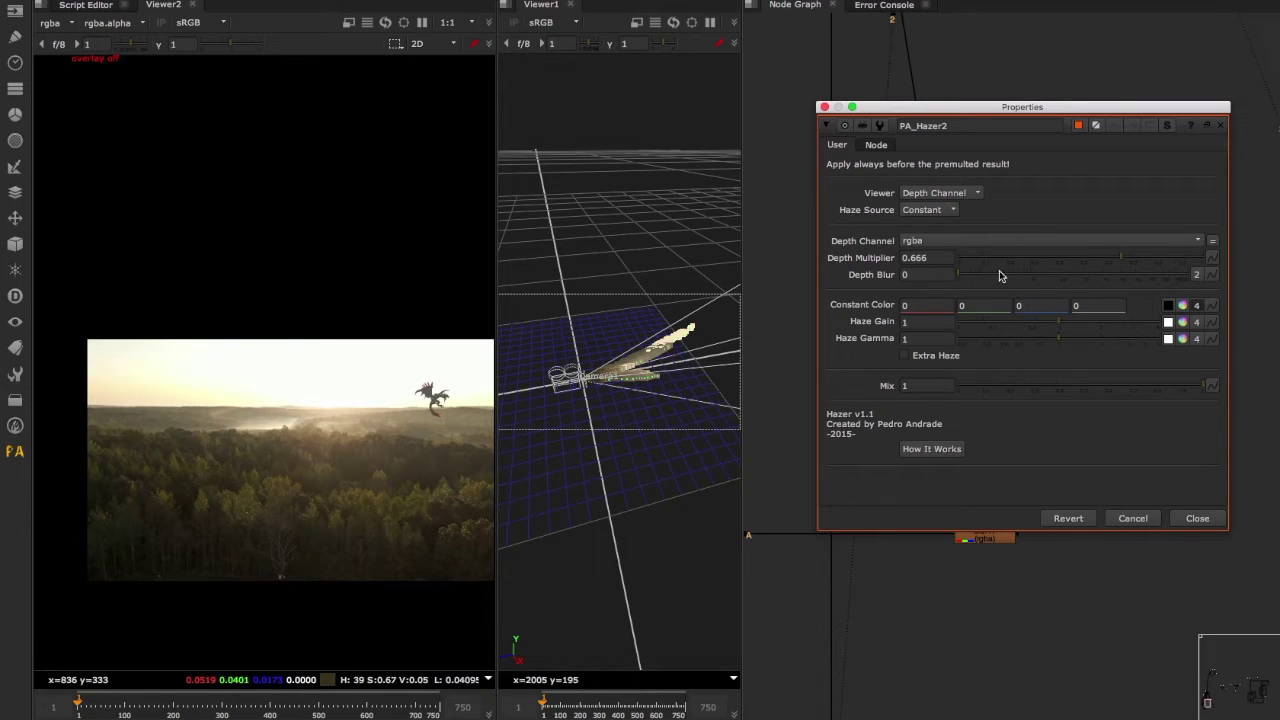
click(1197, 518)
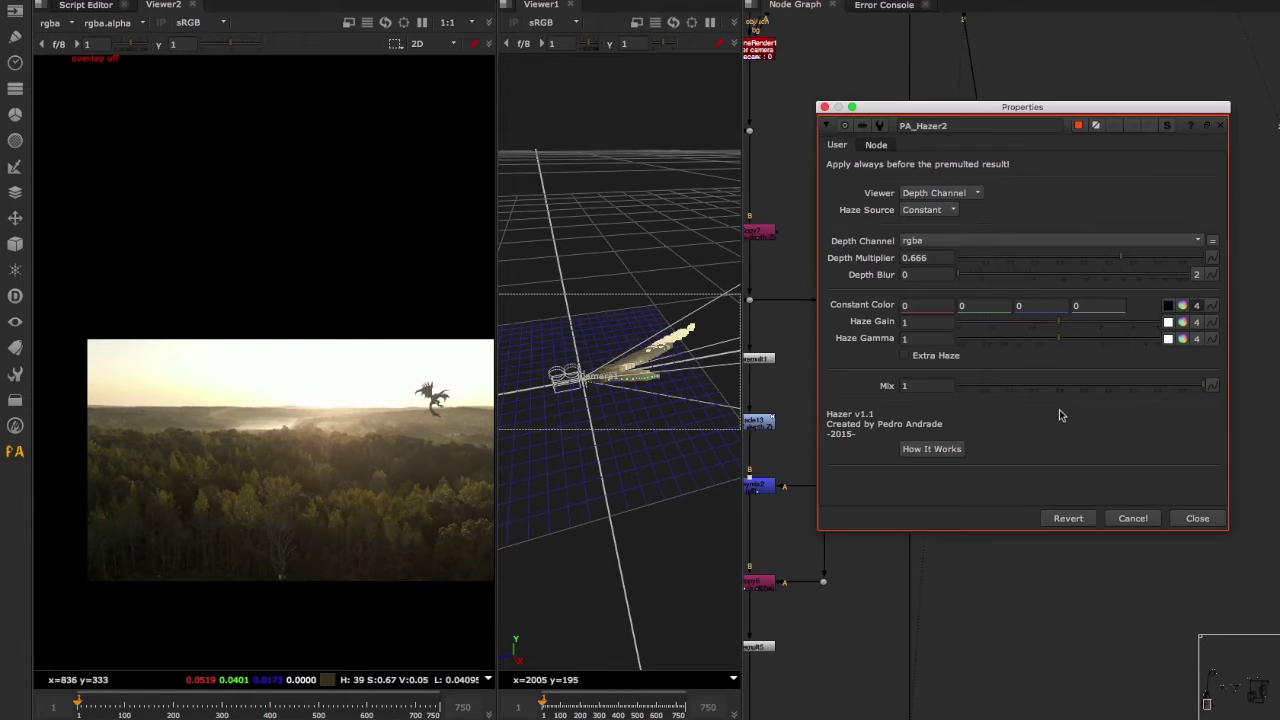
middle_drag(800, 549, 923, 394)
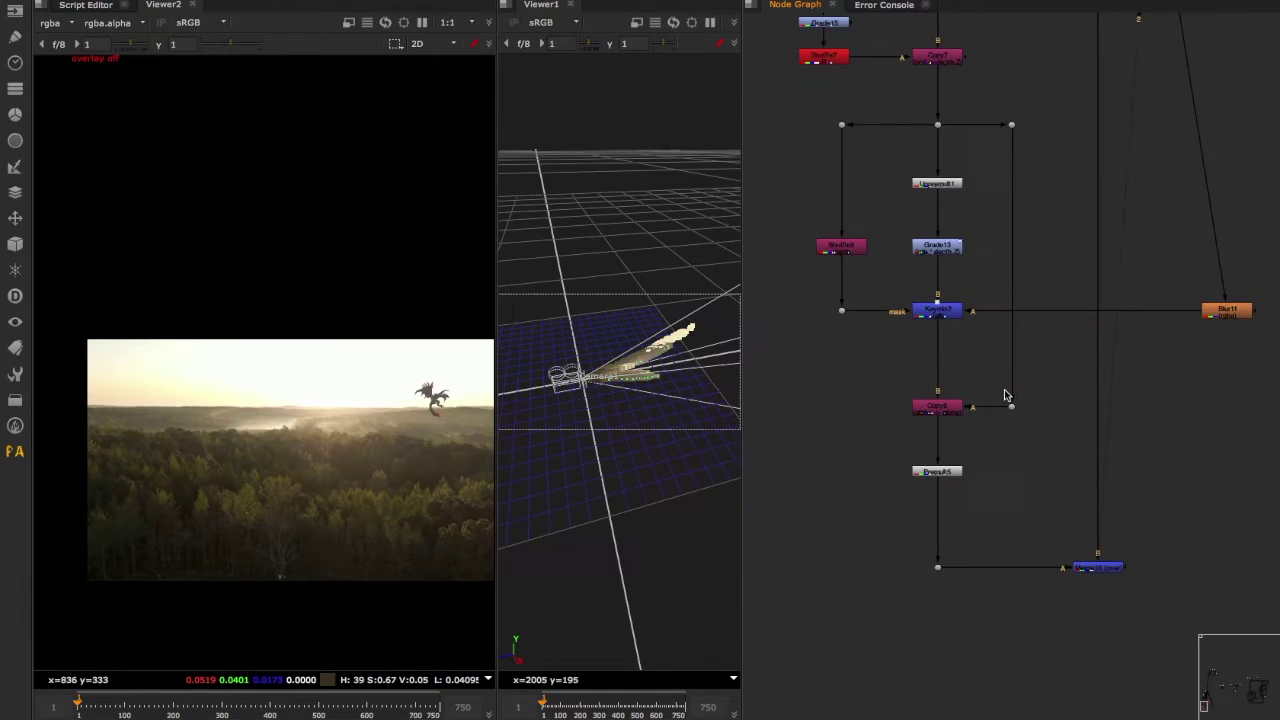
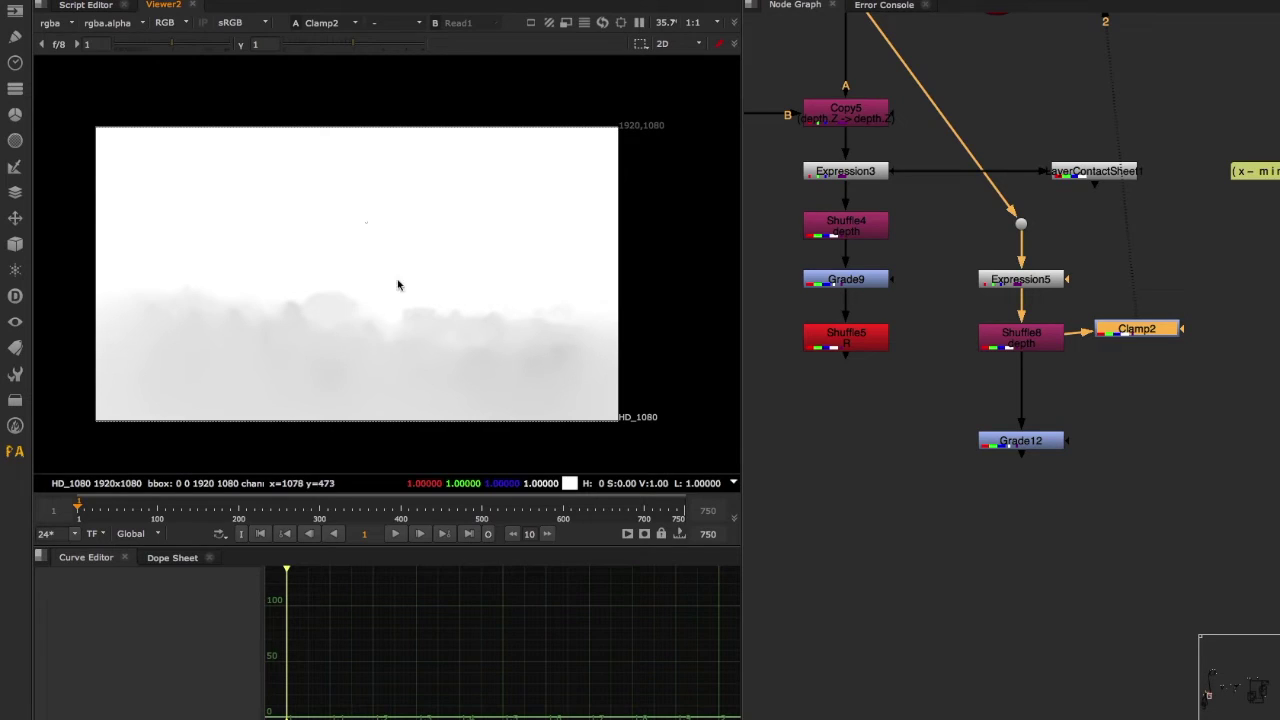
Delete Clamp2 and move the (x-min)/(max-min) note closer to the Shuffle8 depth branch
key(Delete)
middle_drag(1277, 183, 1125, 213)
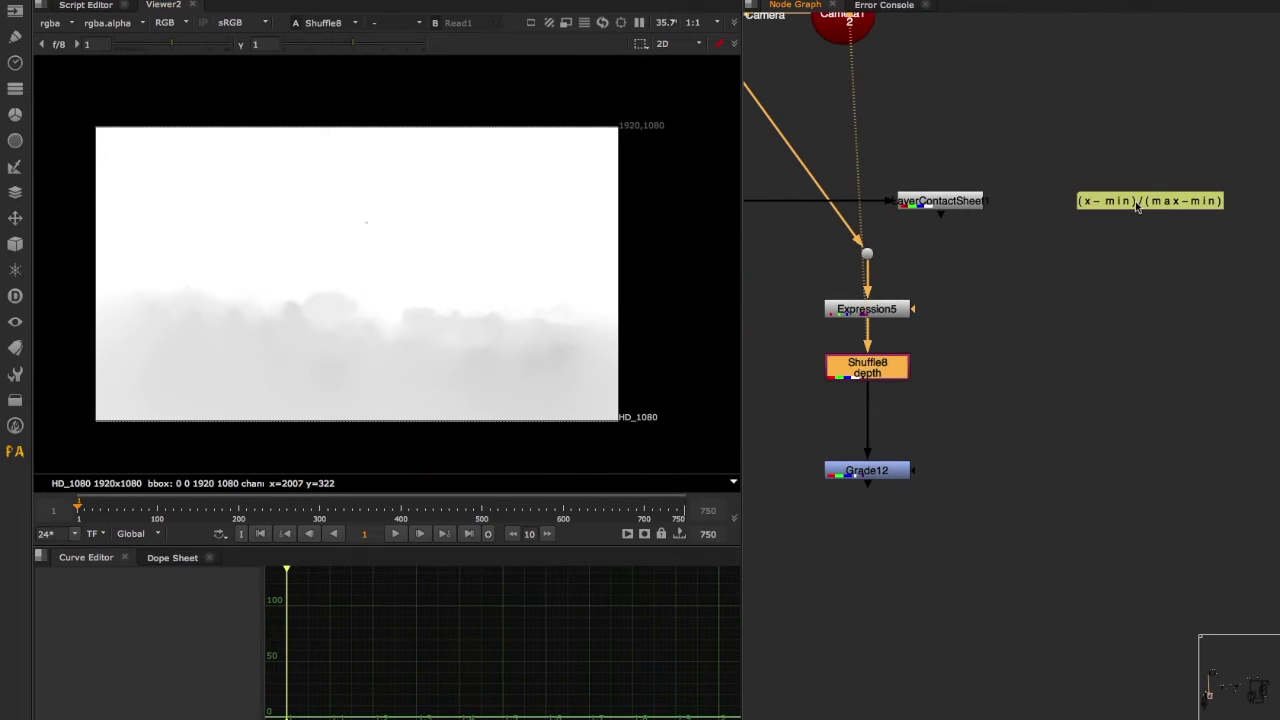
drag(1137, 207, 1074, 258)
middle_drag(1066, 297, 996, 269)
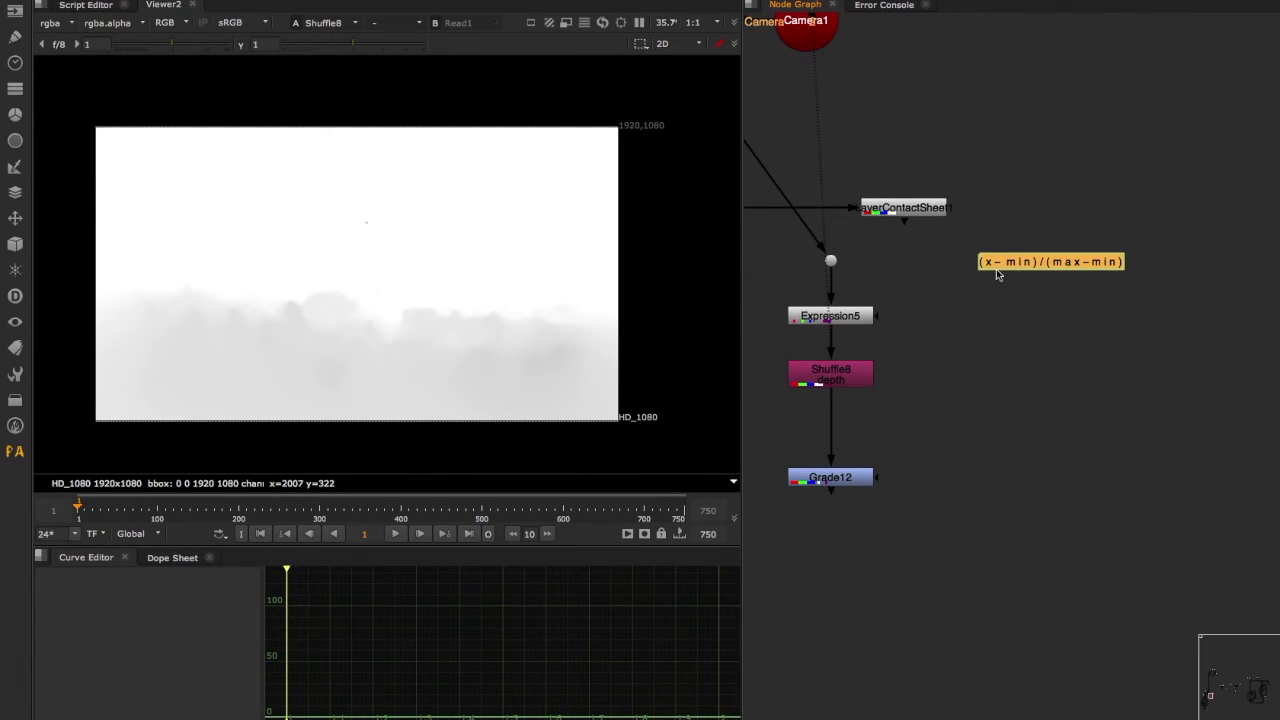
drag(958, 235, 858, 224)
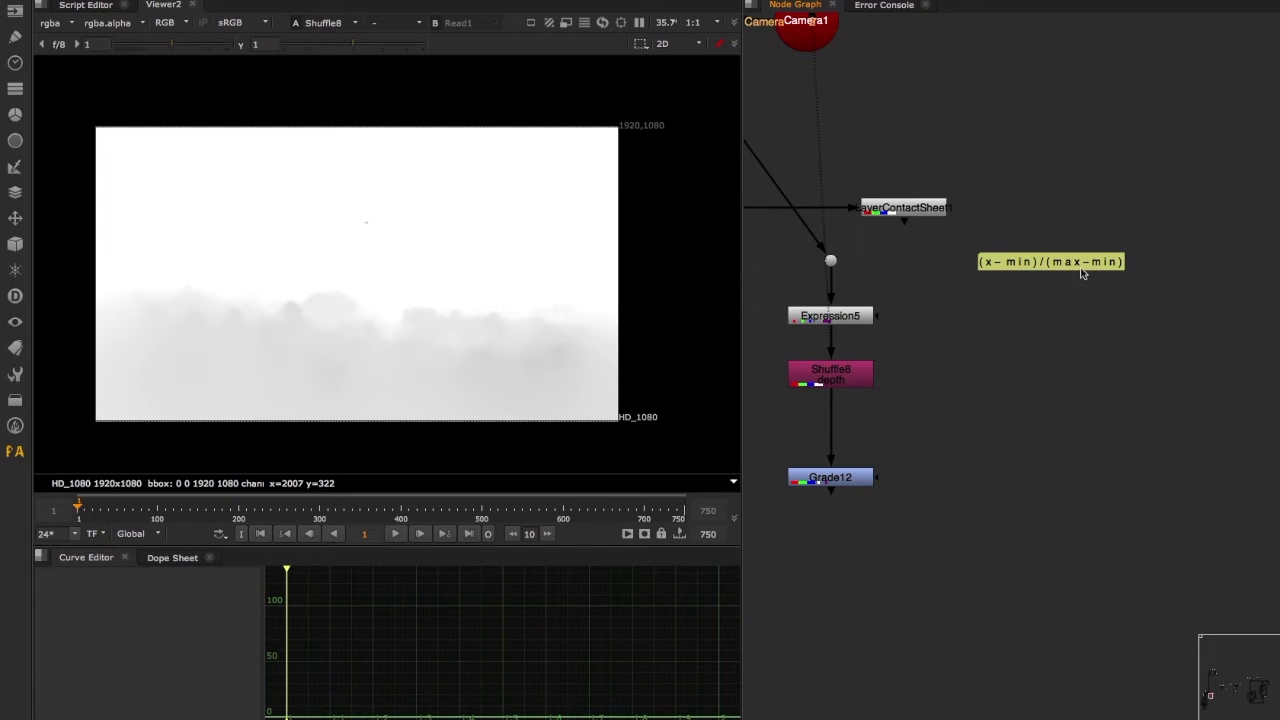
Add an Expression node below the (x-min)/(max-min) note and close its properties
key(Tab)
text(exp)
key(Return)
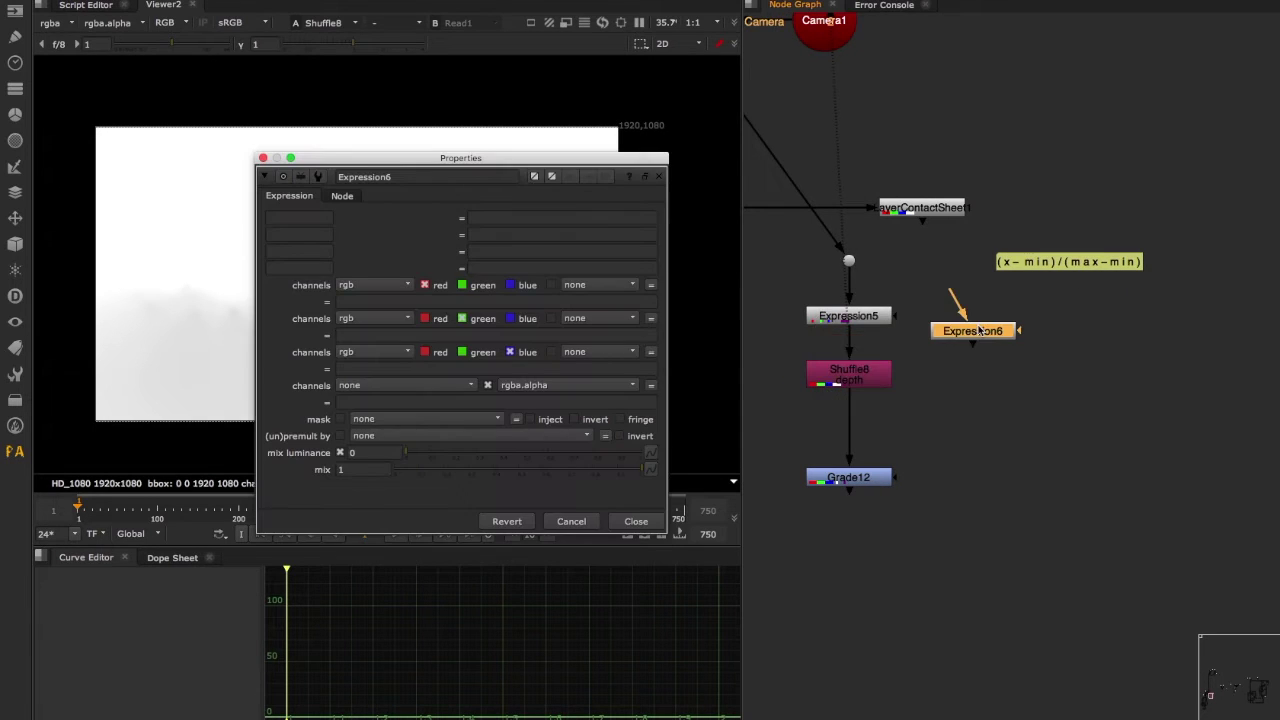
click(636, 521)
click(1051, 449)
Connect Expression6 to Shuffle8, display it in the viewer, and arrange it and the formula note beside the branch
drag(963, 294, 863, 375)
drag(974, 331, 1009, 372)
key(2)
middle_drag(983, 426, 934, 423)
drag(956, 367, 991, 370)
drag(990, 268, 1053, 266)
click(980, 380)
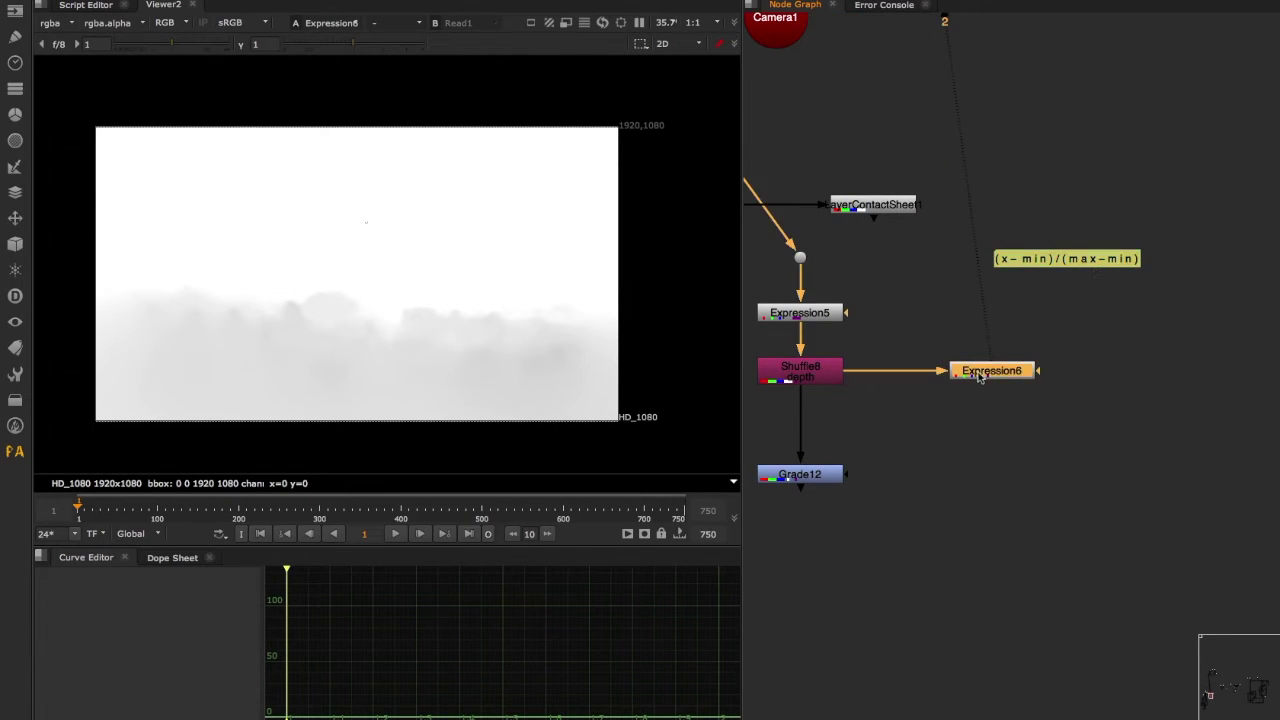
Reposition Expression6 beside the Shuffle8 branch and add a CurveTool node to its output
drag(971, 374, 938, 423)
key(Tab)
text(curve)
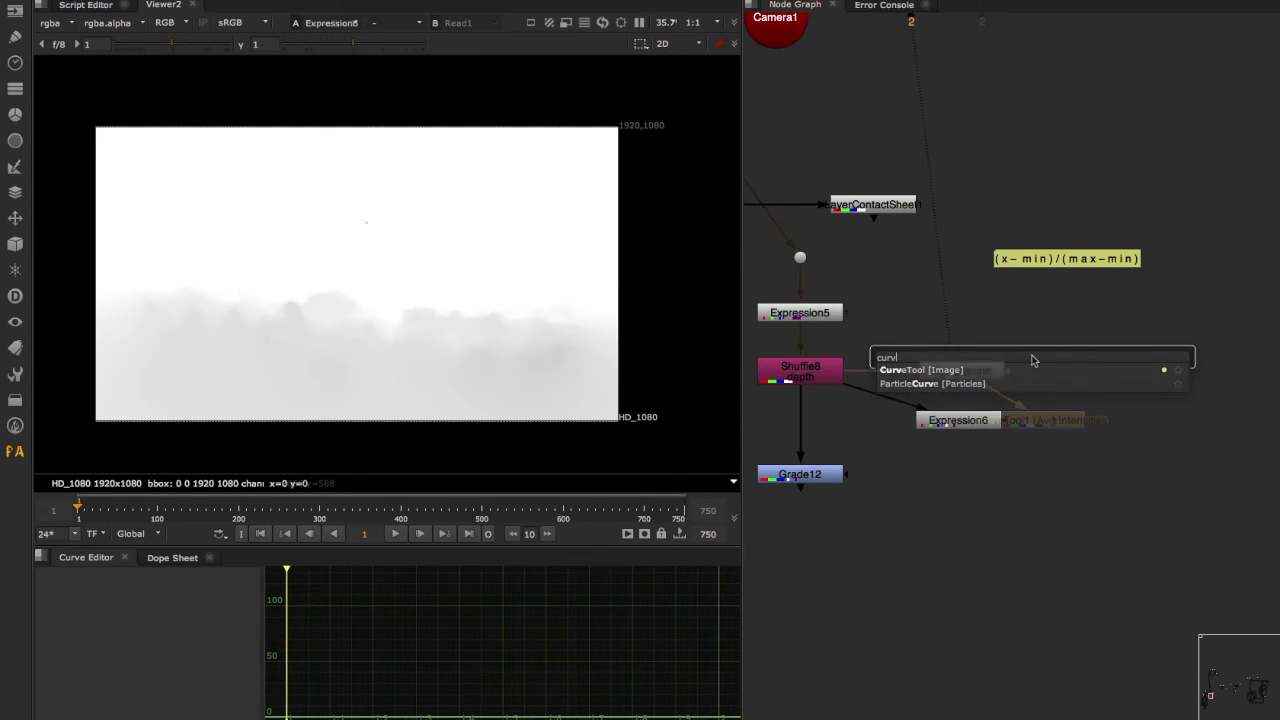
key(Return)
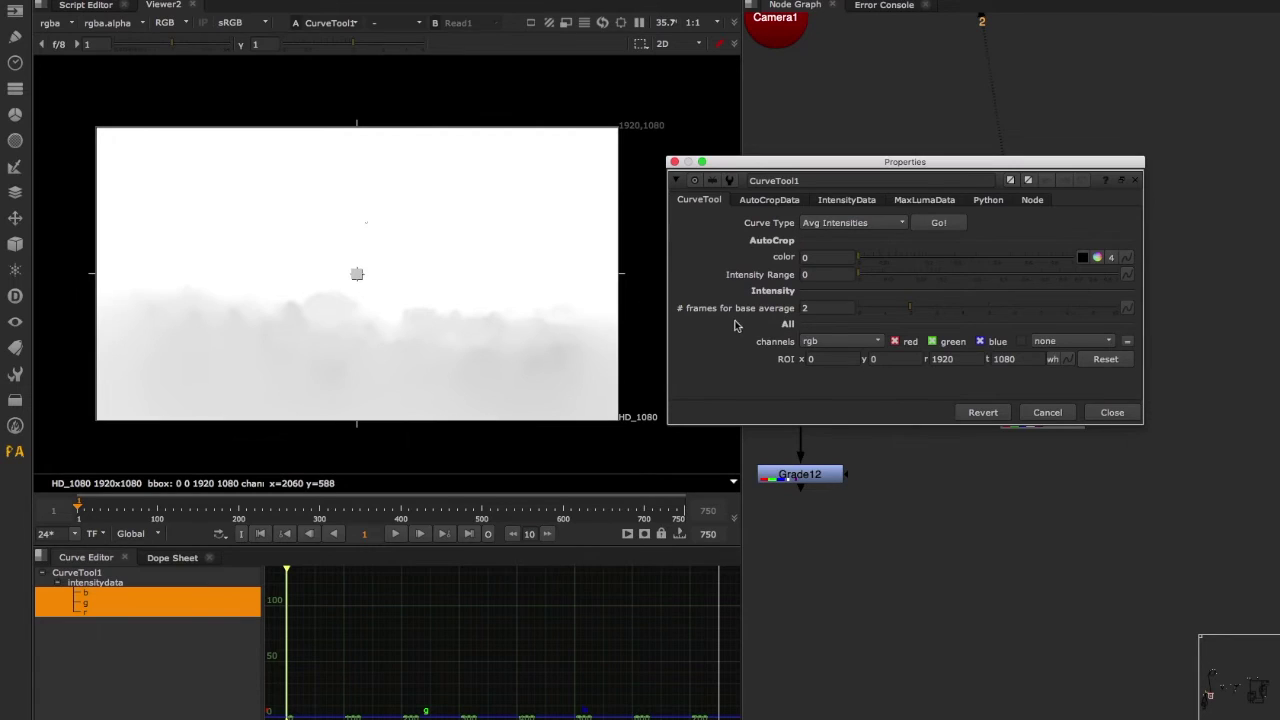
Set CurveTool1's base average to 1 frame and its curve type to Max Luma Pixel, and run the analysis
double_click(806, 309)
text(1)
key(Return)
click(885, 223)
click(873, 253)
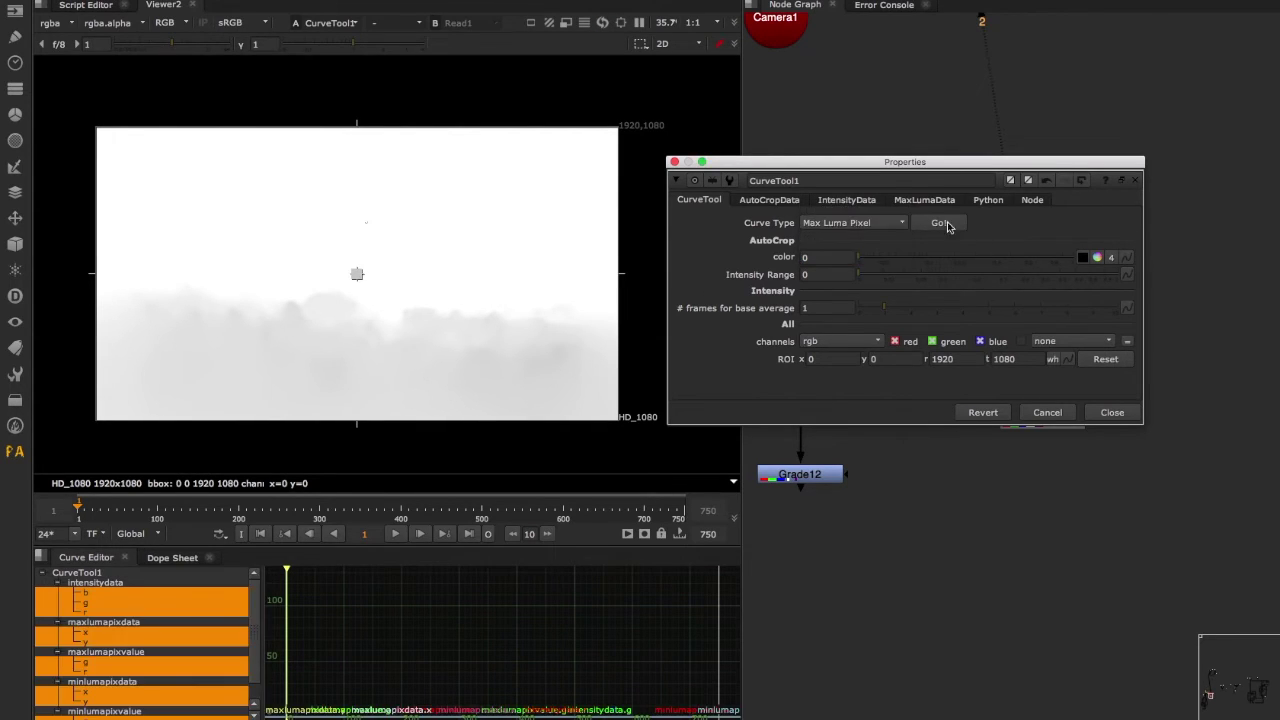
click(938, 222)
click(612, 379)
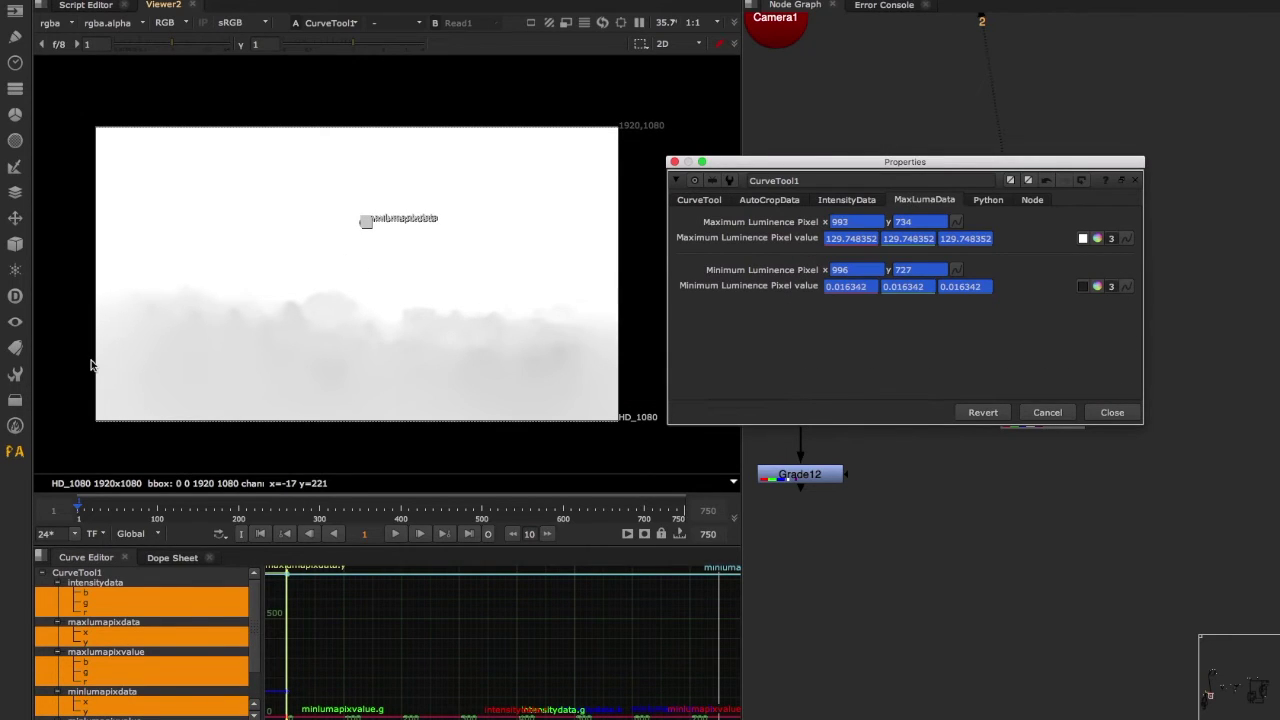
Inspect CurveTool1's maxlumapixvalue curve and its maximum and minimum luminance values, and close its properties
click(133, 634)
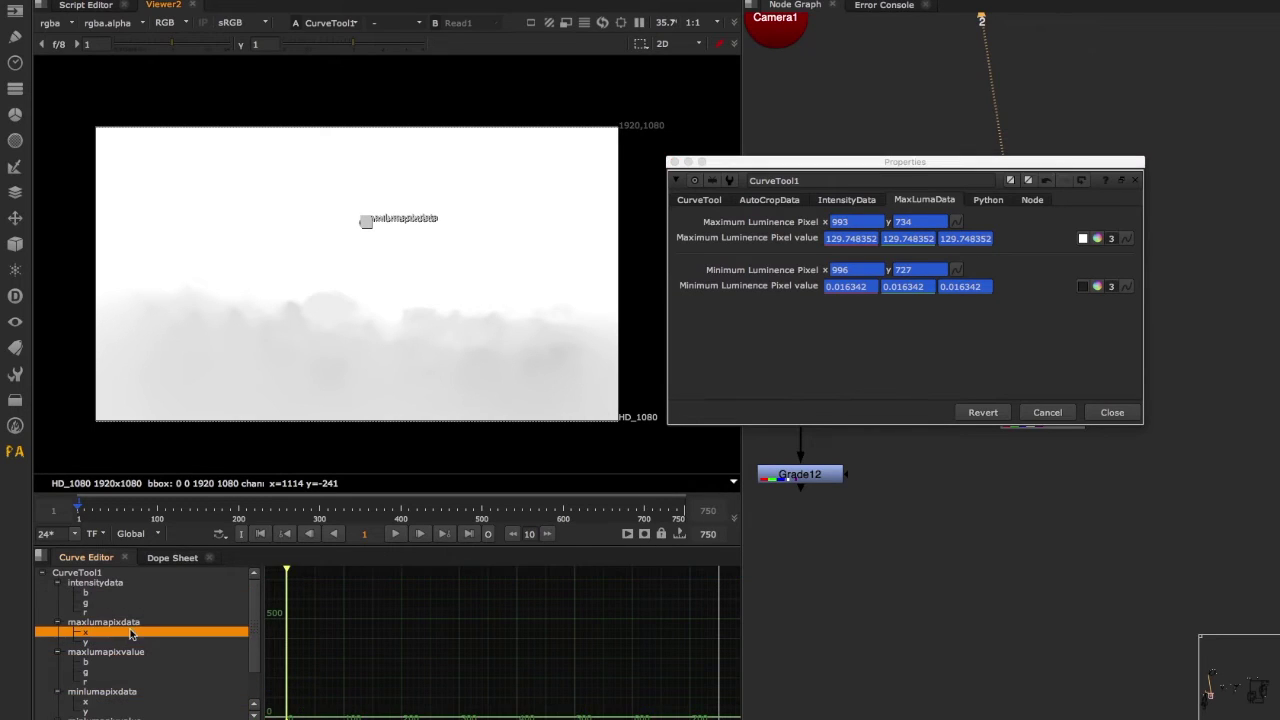
click(179, 653)
key(f)
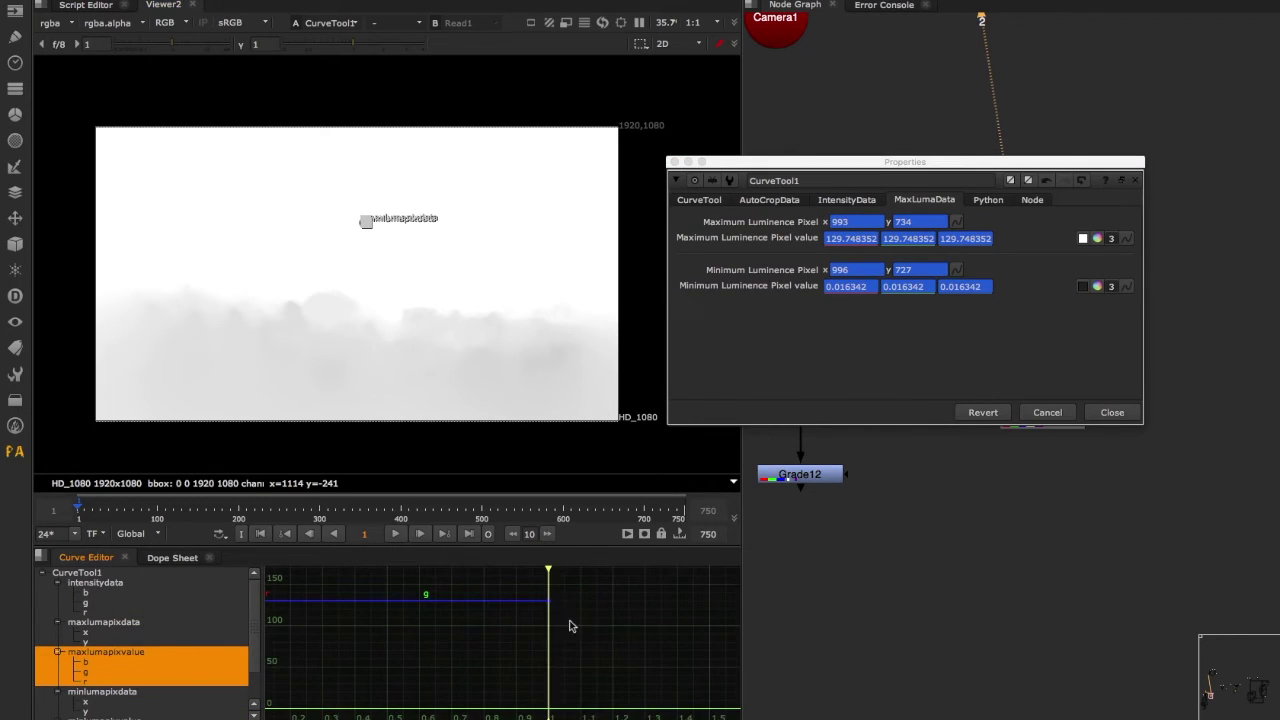
scroll(570, 626, down, 2)
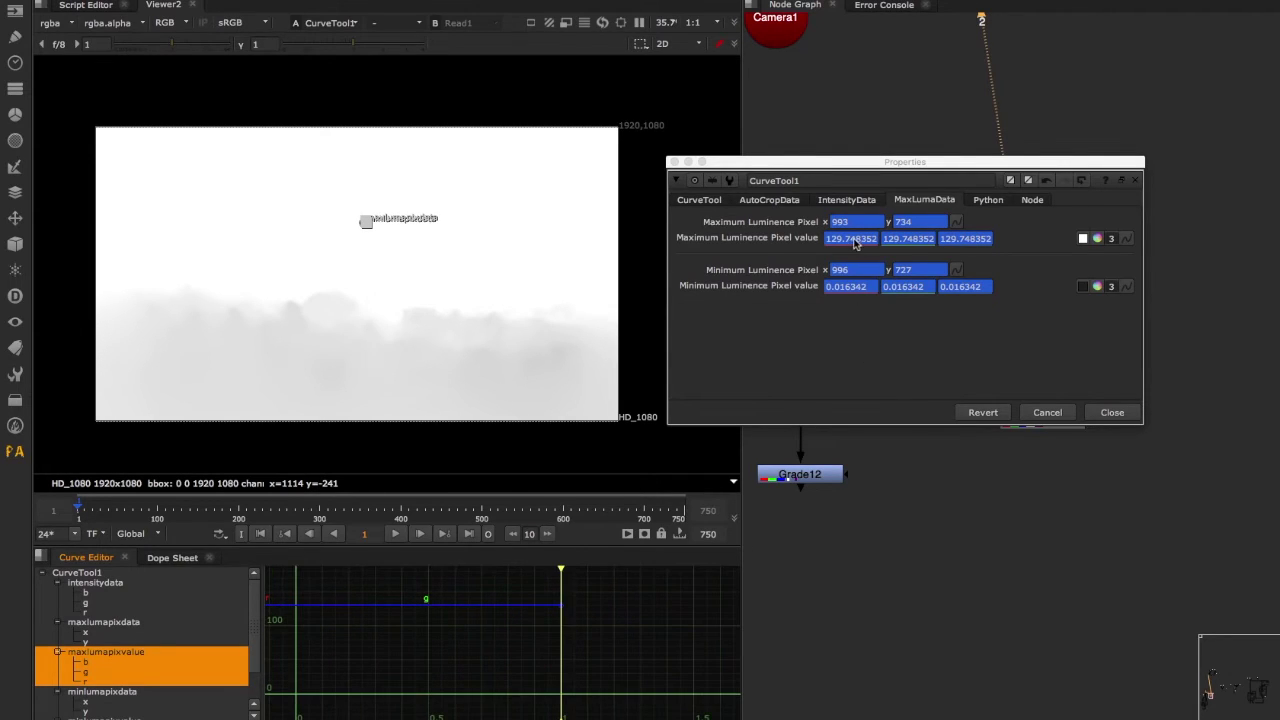
click(1112, 412)
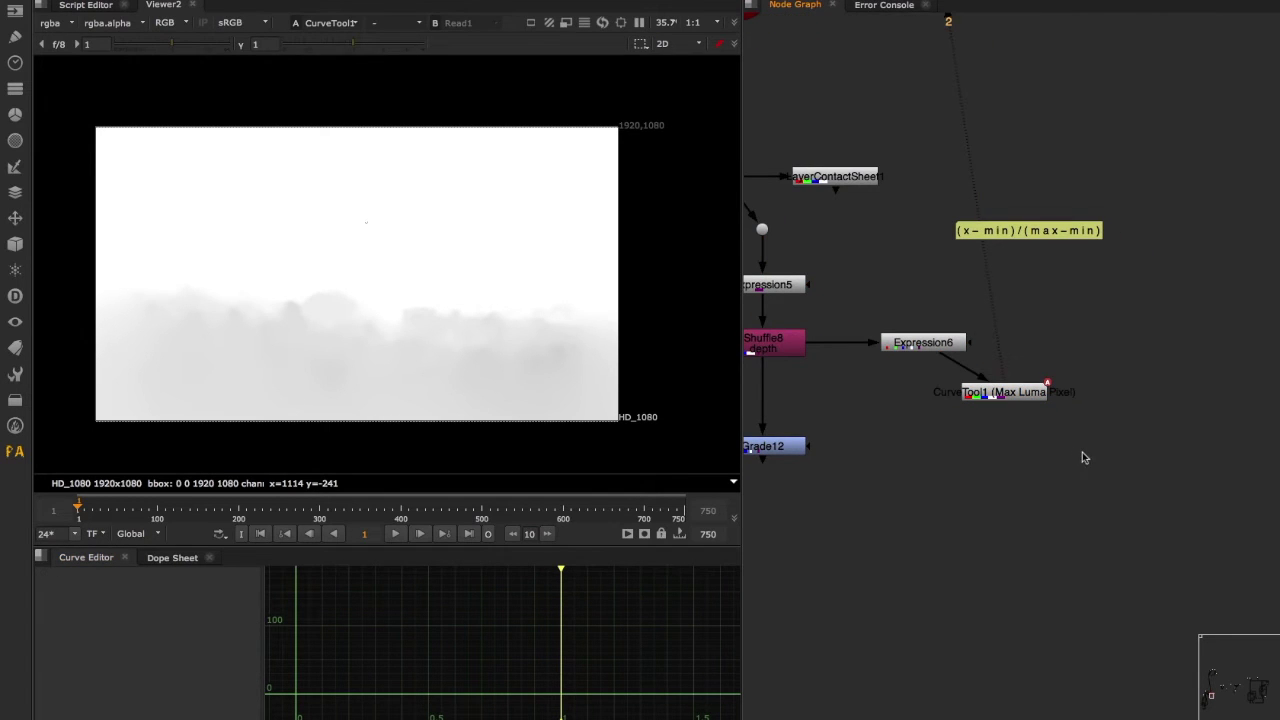
Set Expression6's first output channel to depth Z and enter Z-0 as its formula
key(Tab)
text(expre)
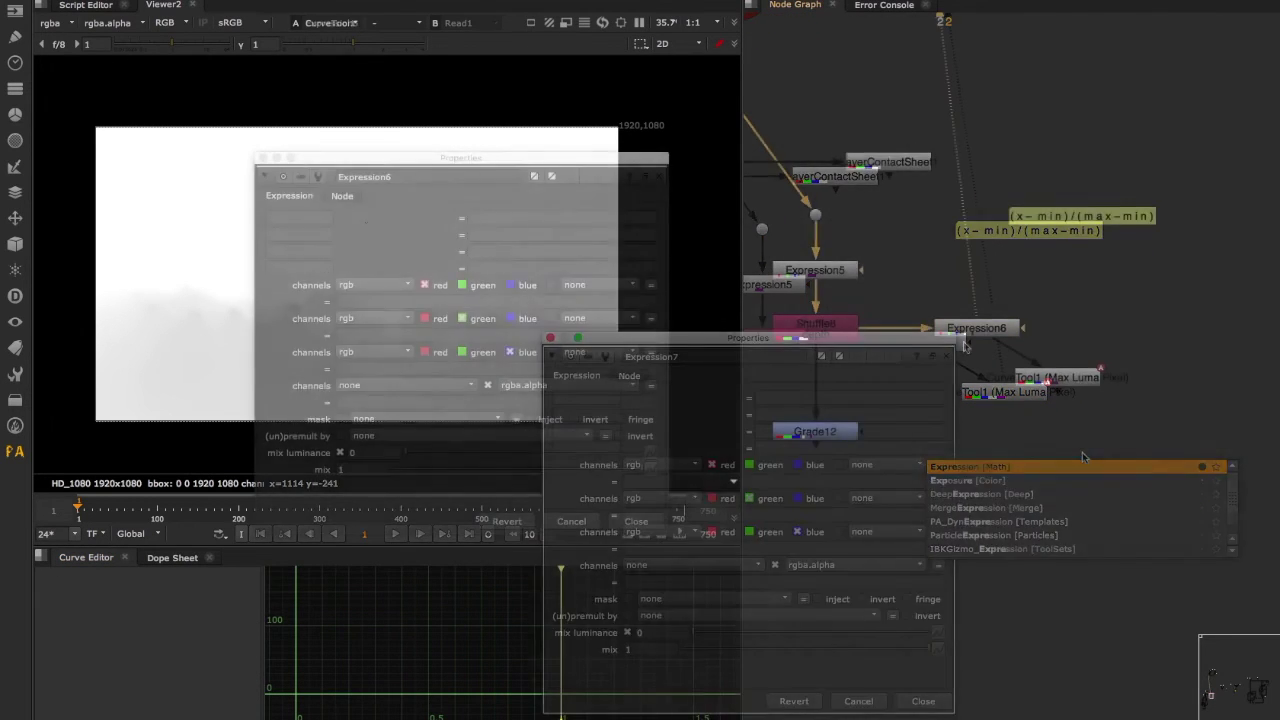
click(341, 314)
click(346, 298)
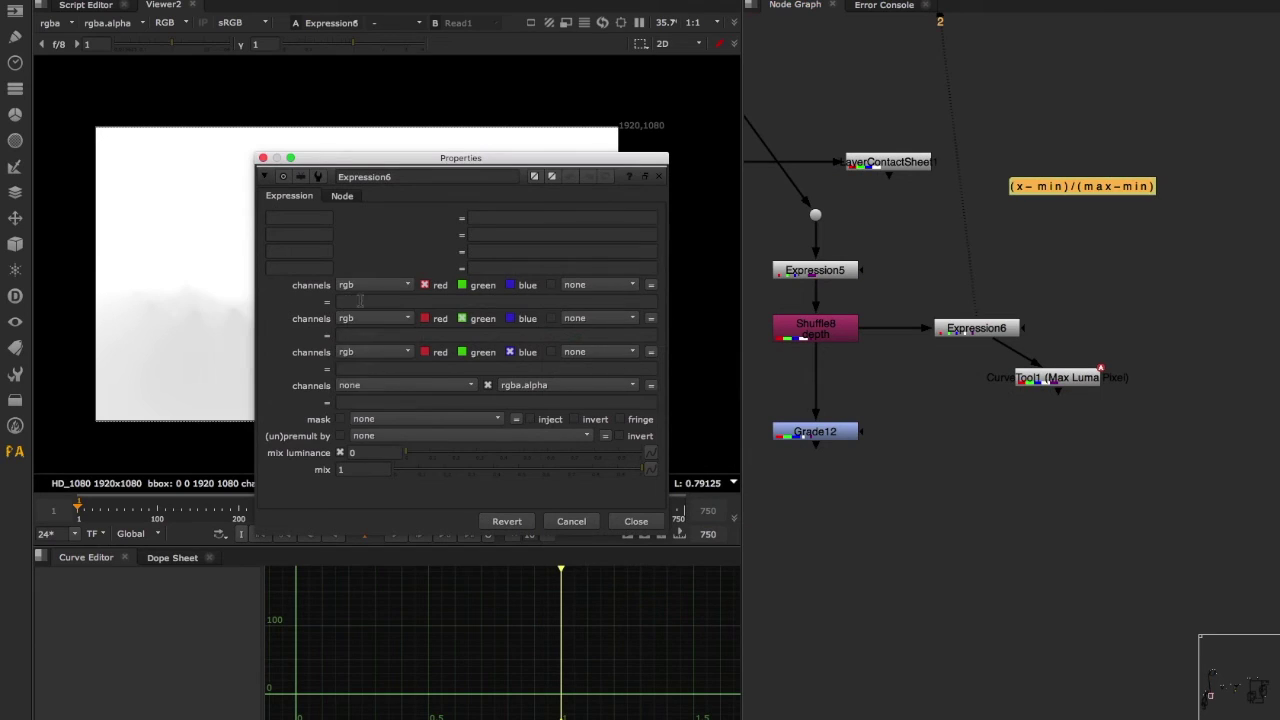
click(371, 287)
click(383, 358)
click(391, 300)
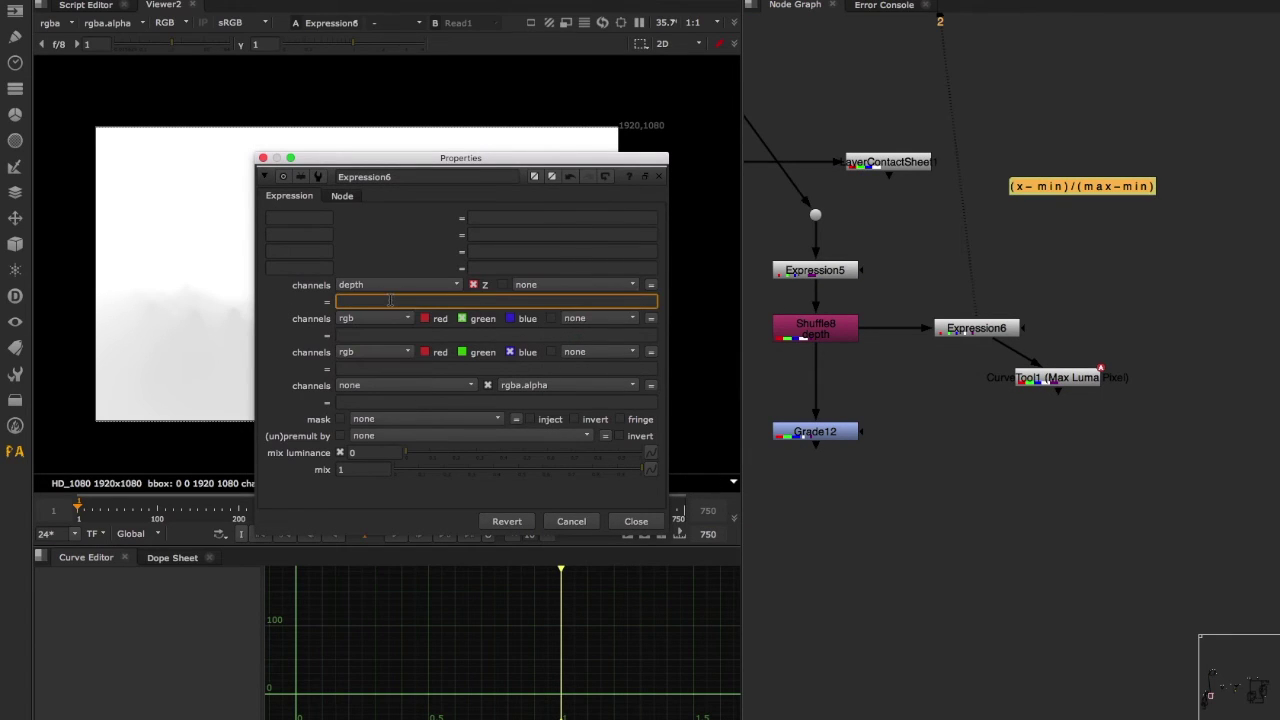
text(z)
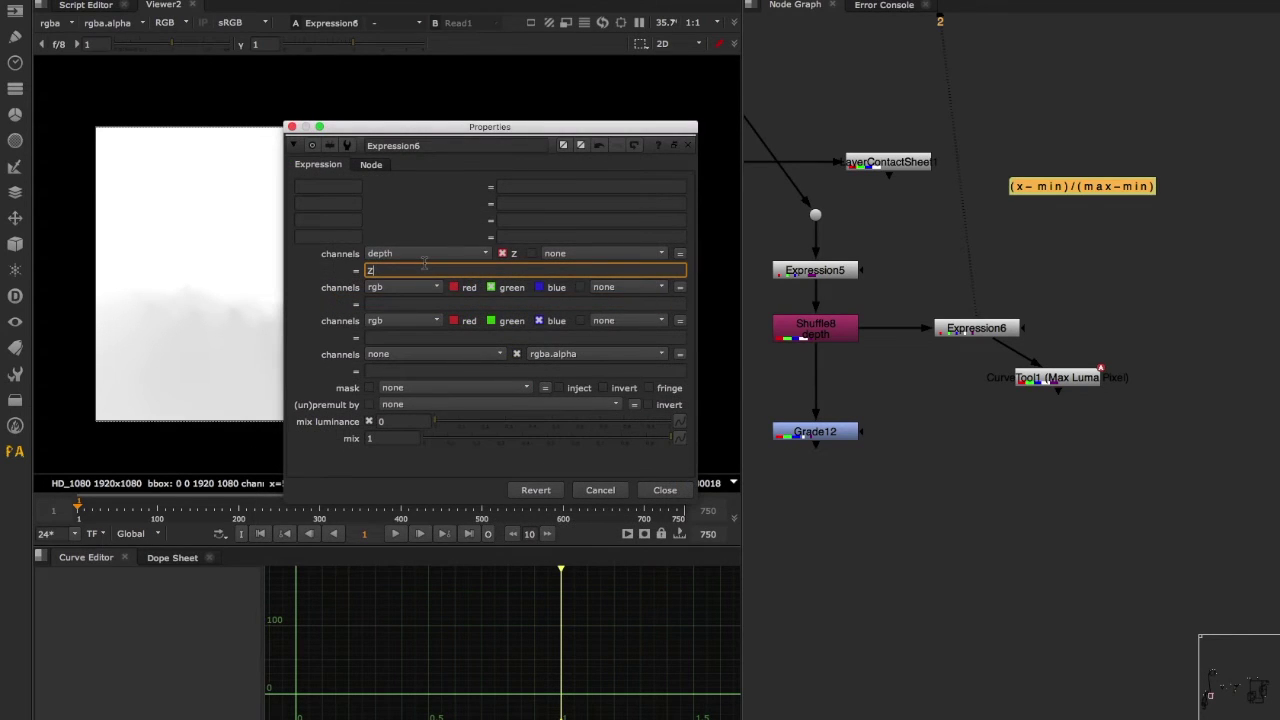
text(-0)
Check CurveTool1's maximum luminance value, and enclose the Z-0 term of Expression6's formula in parentheses
double_click(1045, 378)
click(1111, 411)
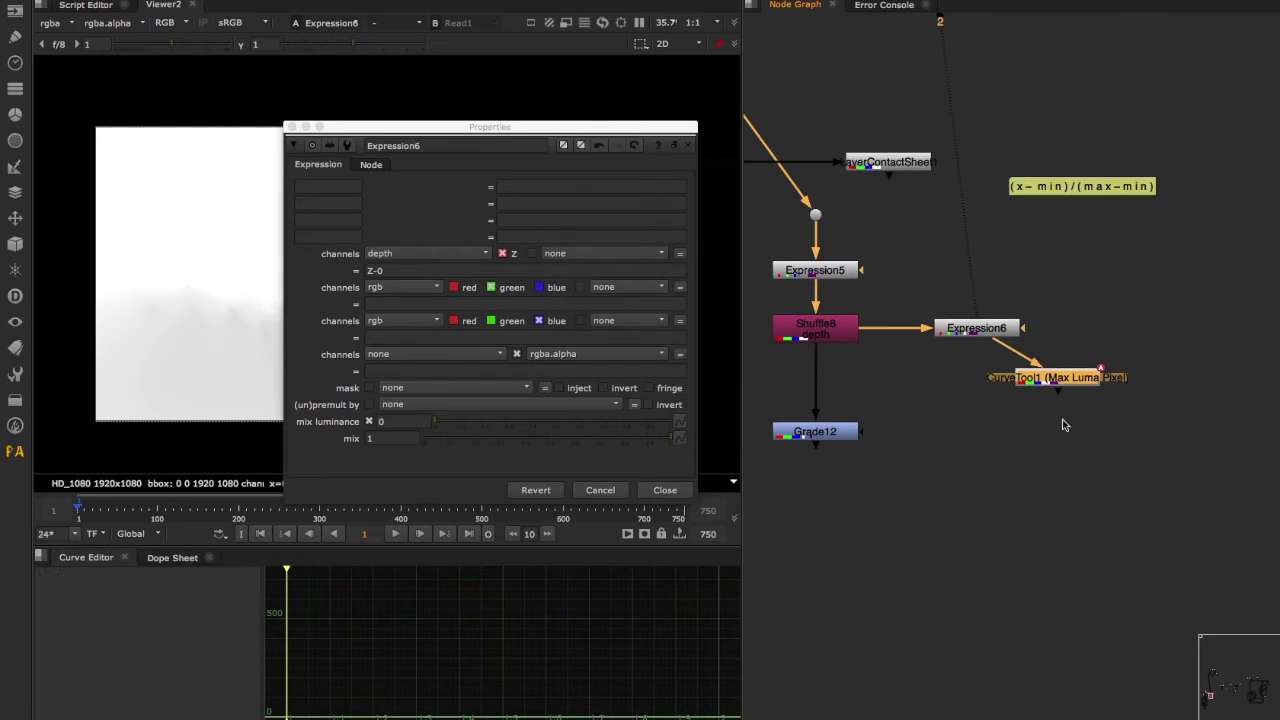
click(462, 289)
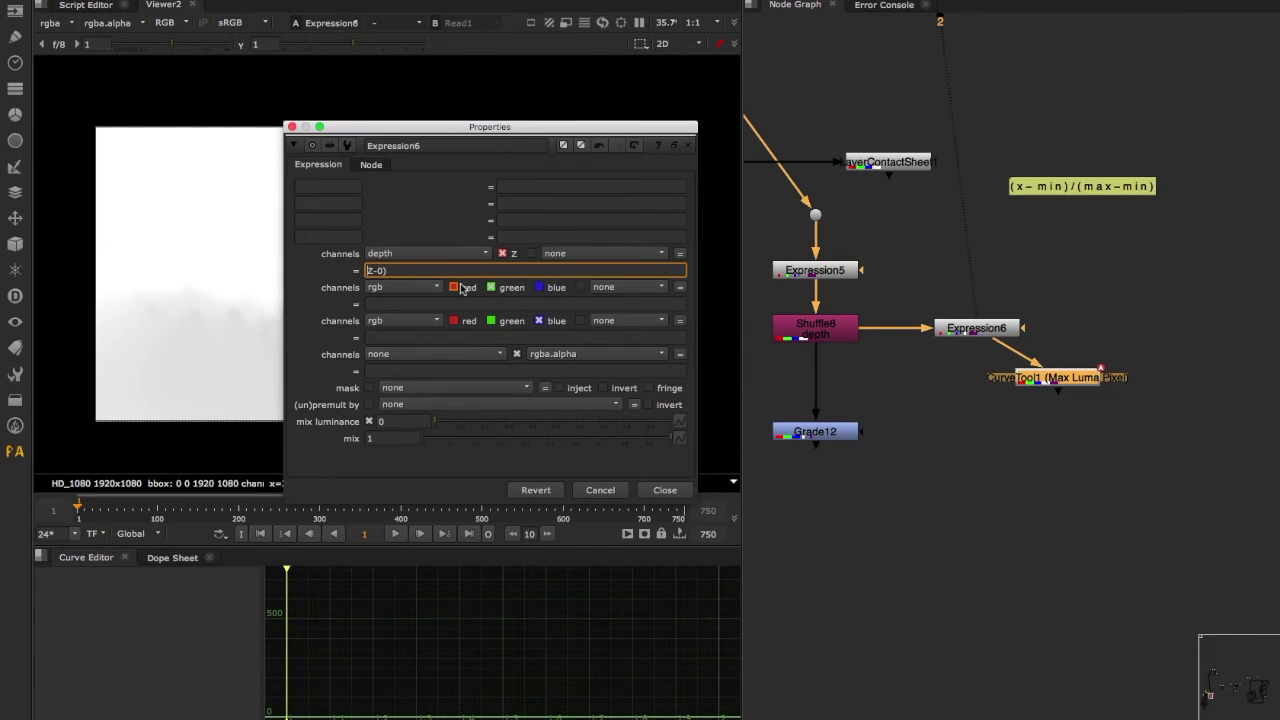
click(992, 332)
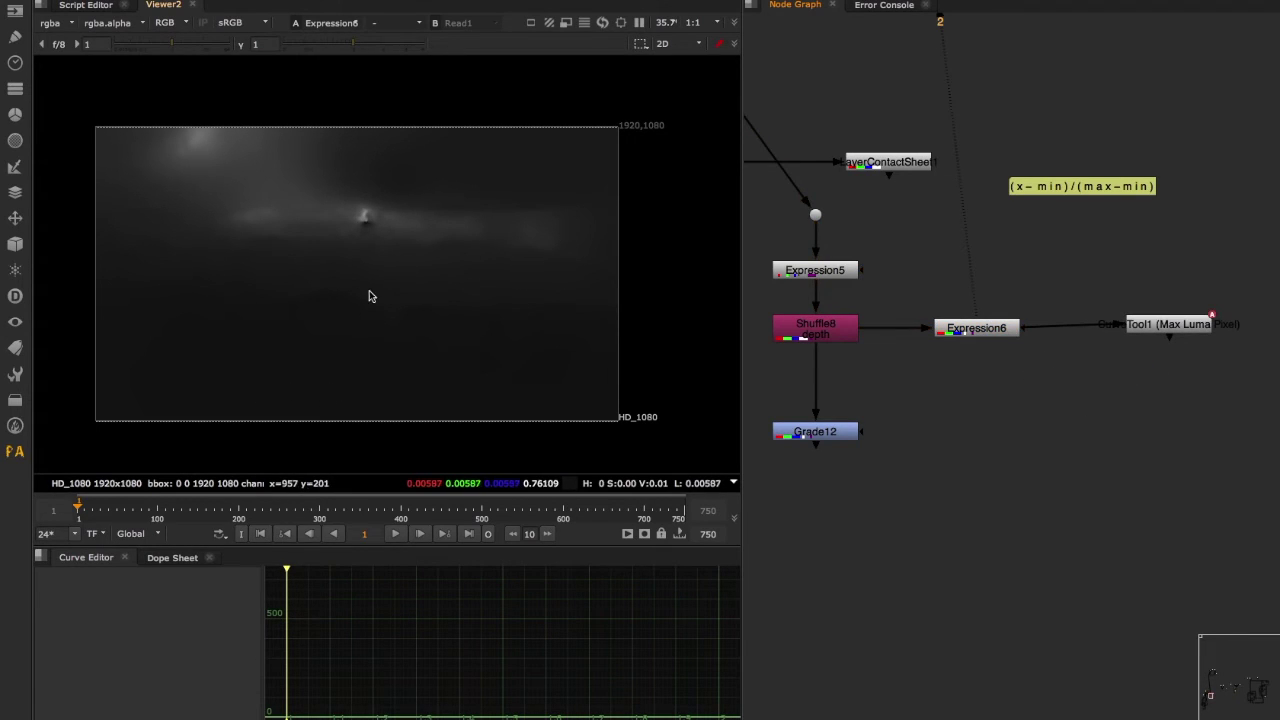
Add a Grade node to Expression6's output and align it directly below
click(991, 394)
key(g)
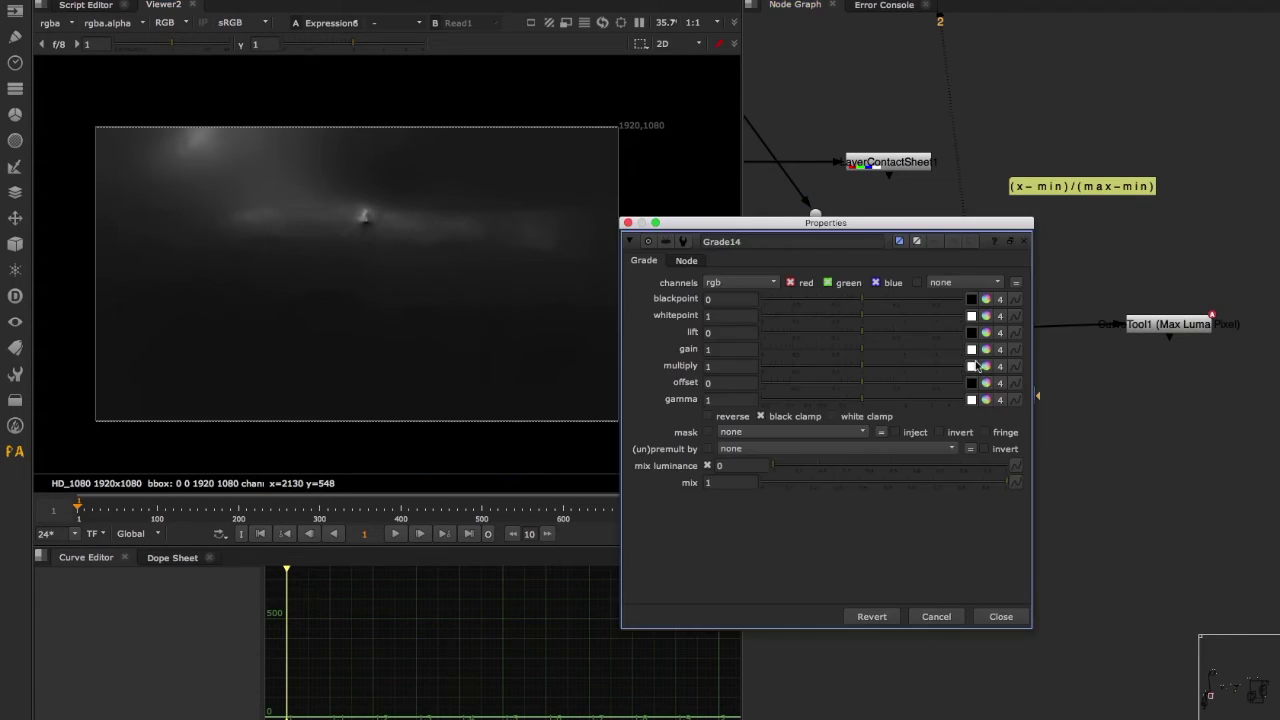
middle_drag(1083, 422, 1213, 420)
drag(1097, 357, 1106, 323)
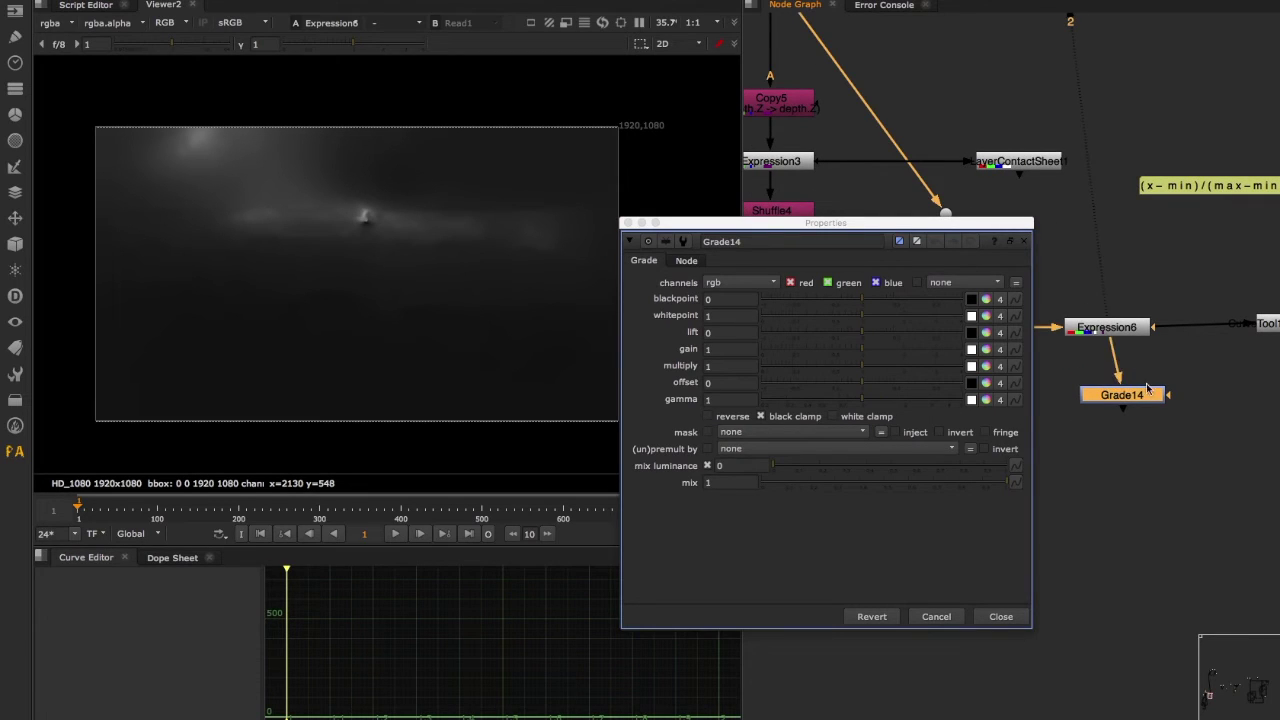
drag(1140, 394, 1125, 381)
key(2)
Sample Grade14's blackpoint from the dark lower edge of Expression6's image
click(972, 299)
click(1108, 328)
key(2)
click(1117, 396)
ctrl+click(352, 416)
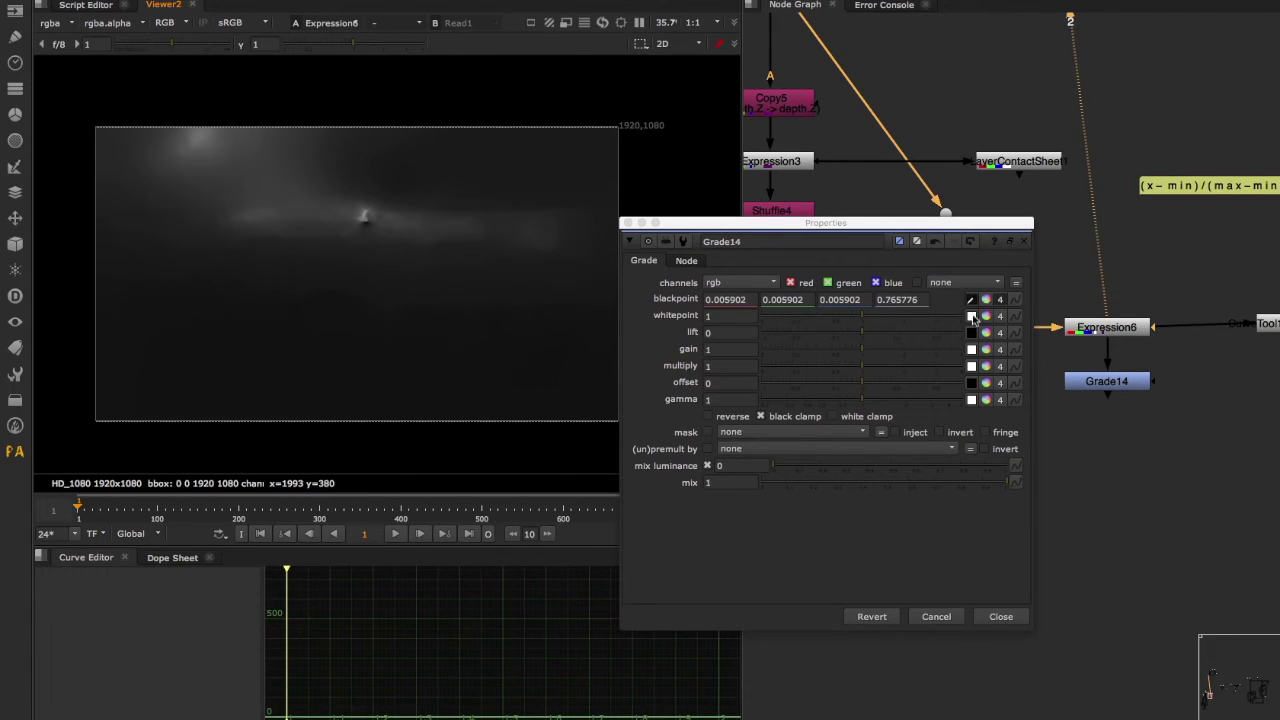
Sample Grade14's whitepoint from the single brightest pixel in Expression6's image
click(970, 317)
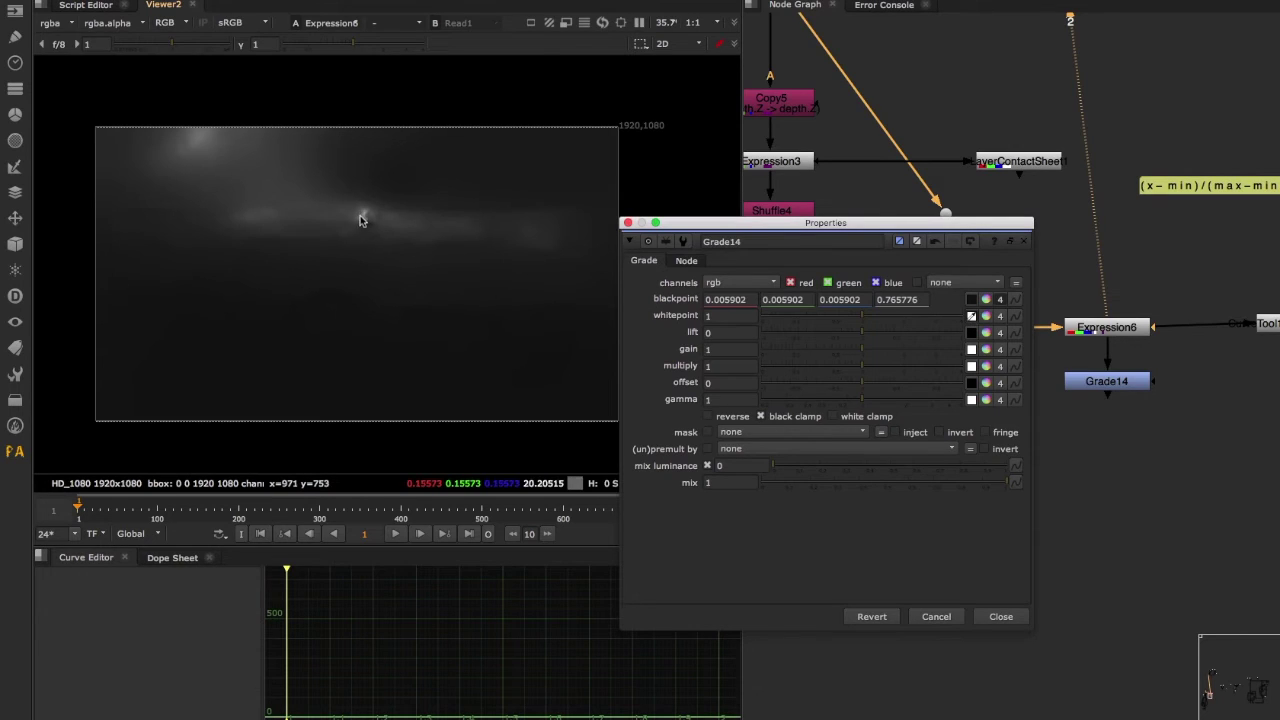
scroll(365, 220, up, 10)
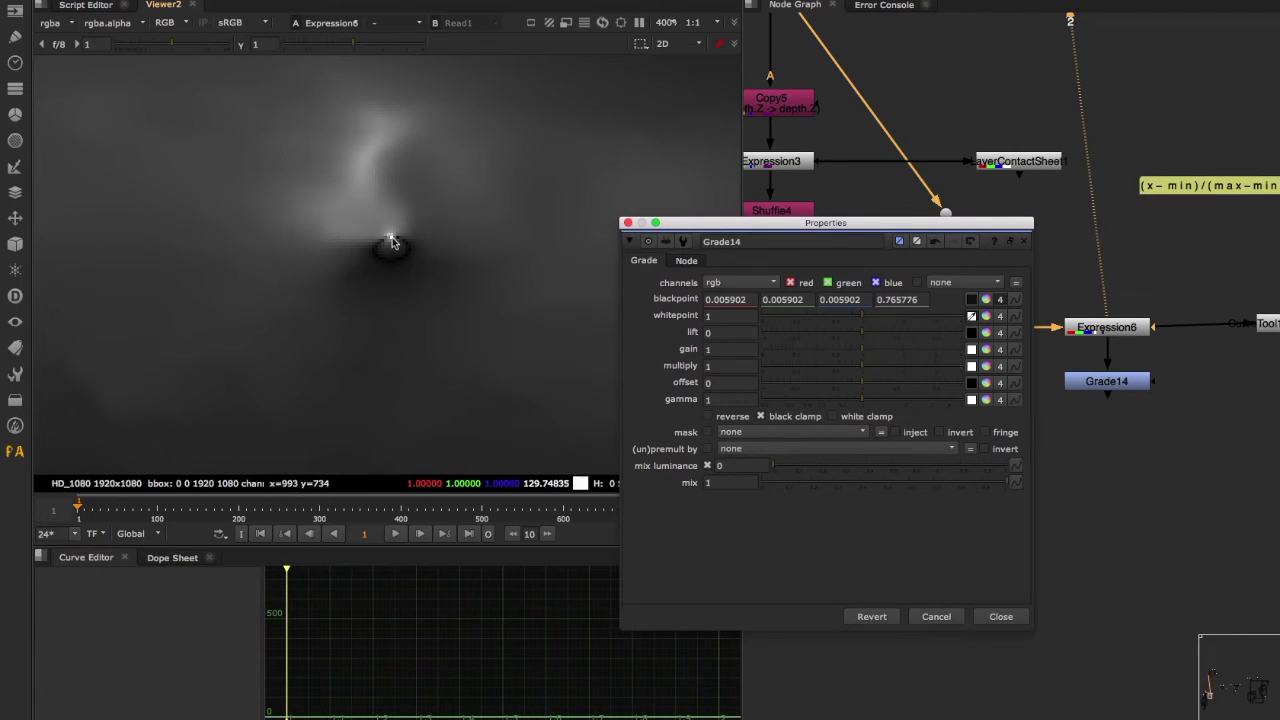
scroll(392, 243, up, 3)
ctrl+click(392, 237)
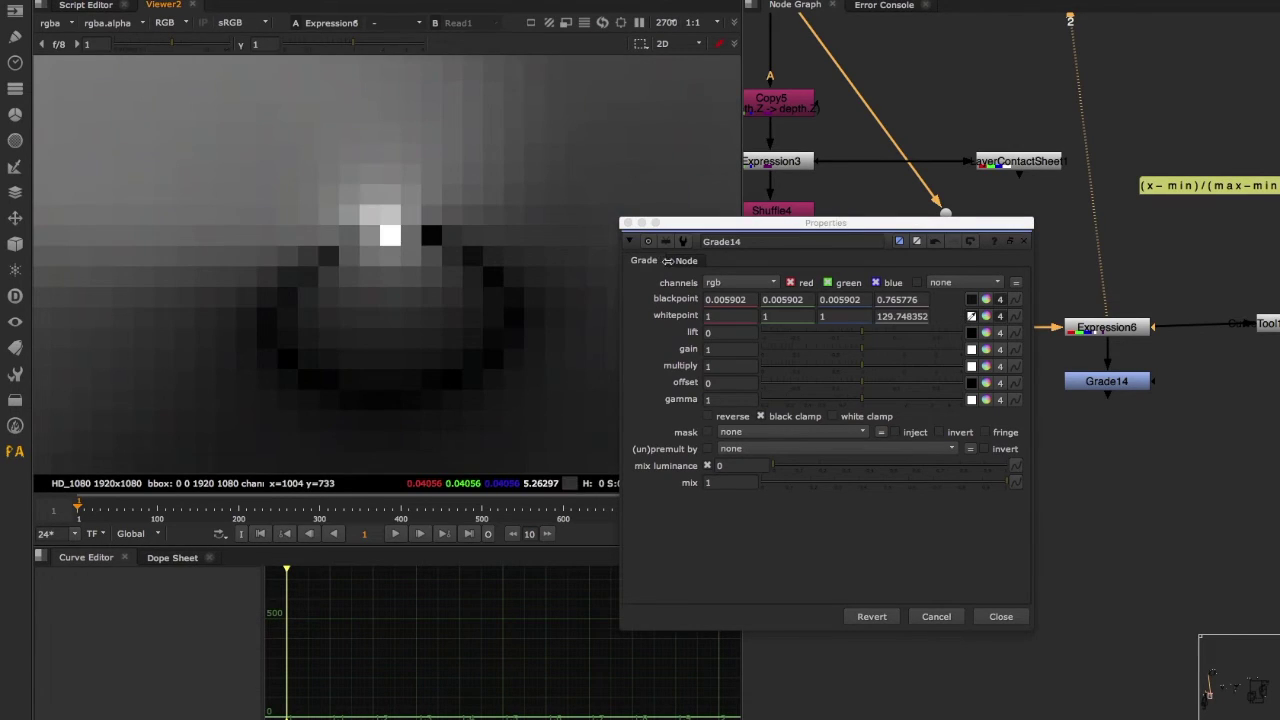
click(969, 315)
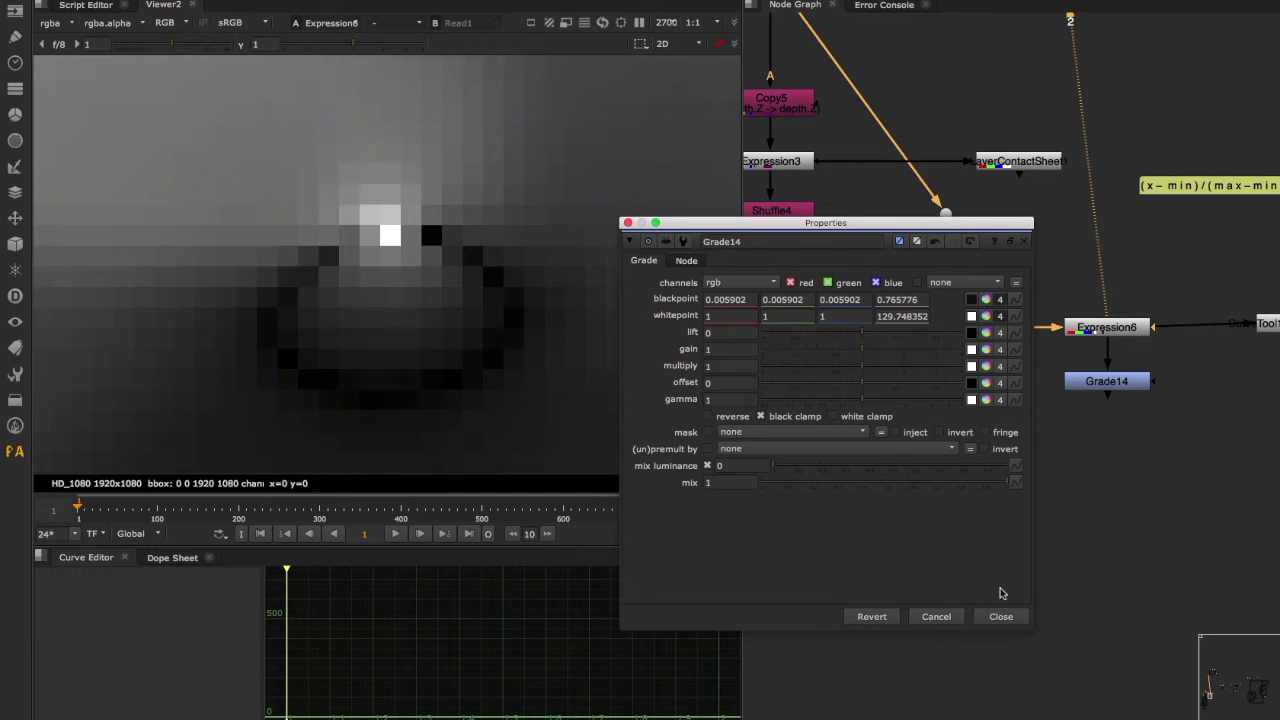
Display Grade14's result in the viewer, close its properties, and remove Grade14 from below Expression6
click(1005, 625)
click(1072, 578)
click(1091, 383)
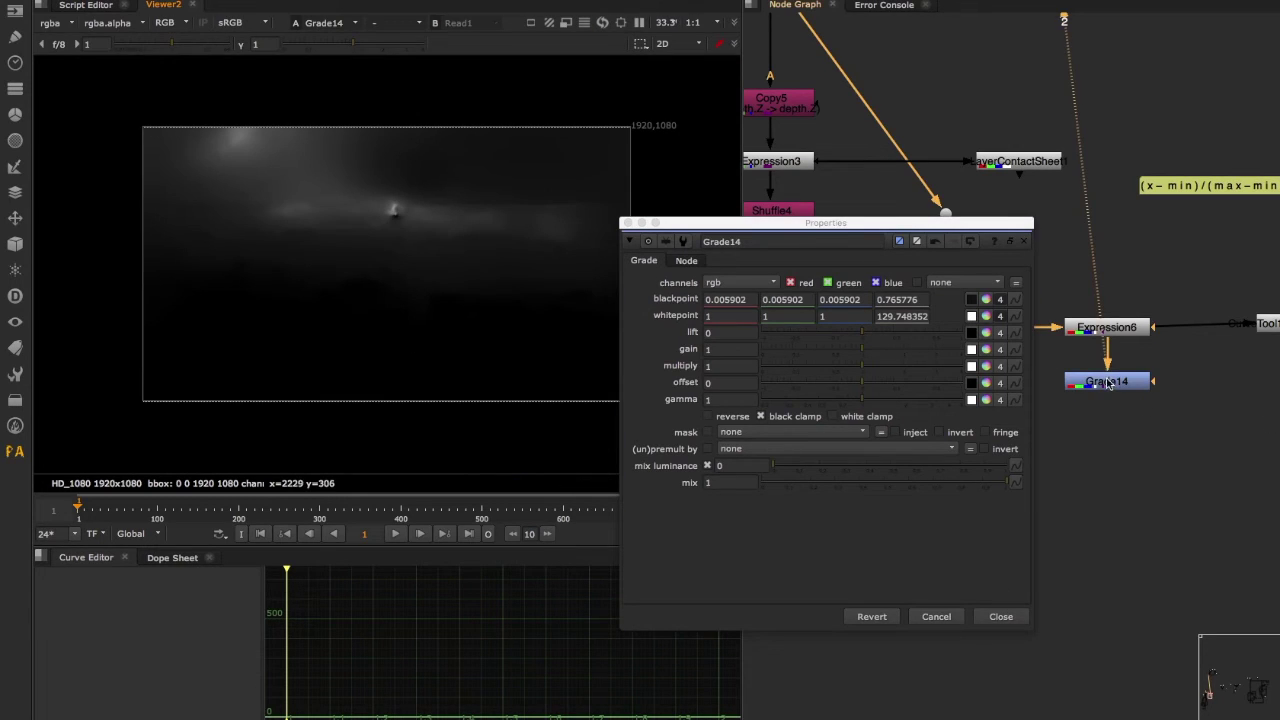
click(1107, 383)
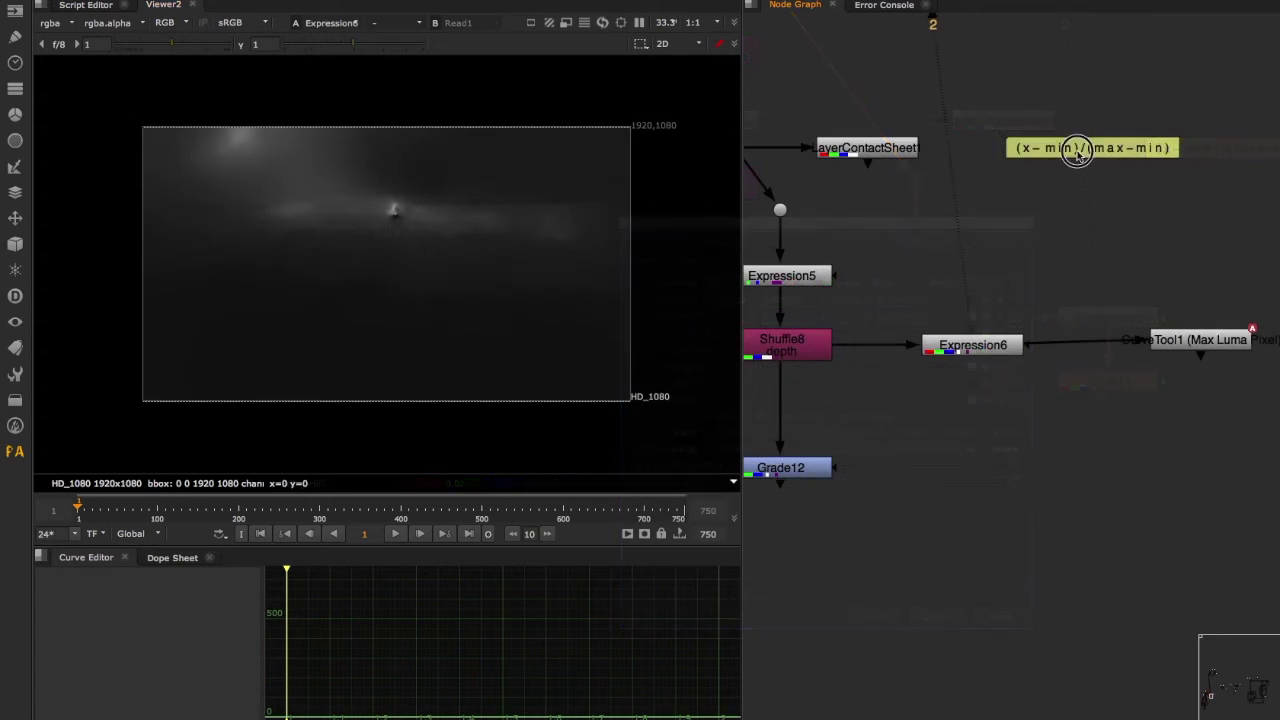
click(1077, 149)
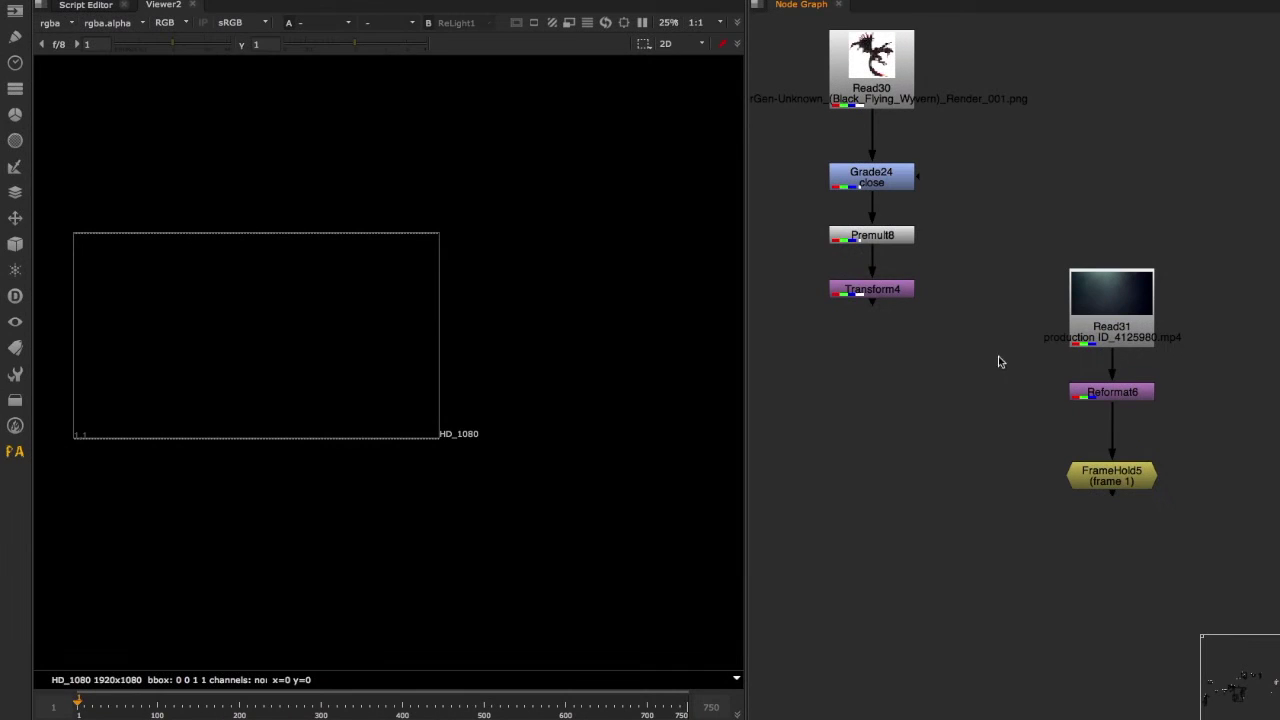
Reposition the Read31 background branch beside the dragon branch and display FrameHold5 in the viewer
drag(1041, 229, 1204, 519)
drag(1120, 305, 1131, 275)
mouse_move(1031, 378)
middle_down()
mouse_move(1038, 348)
mouse_move(1043, 392)
middle_up()
ctrl+shift+click(1148, 285)
click(1145, 460)
key(1)
middle_drag(871, 363, 974, 347)
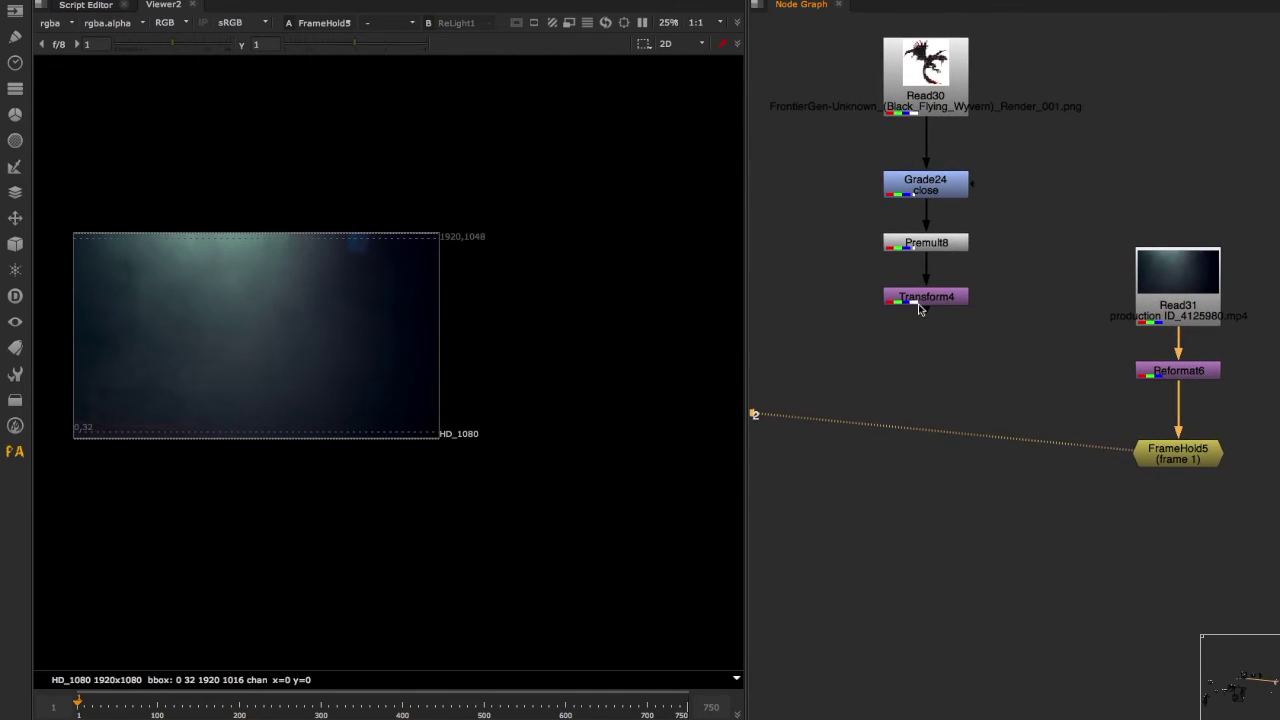
Add a Merge with FrameHold5 as input A and Transform4 as input B, and place it below both branches
key(m)
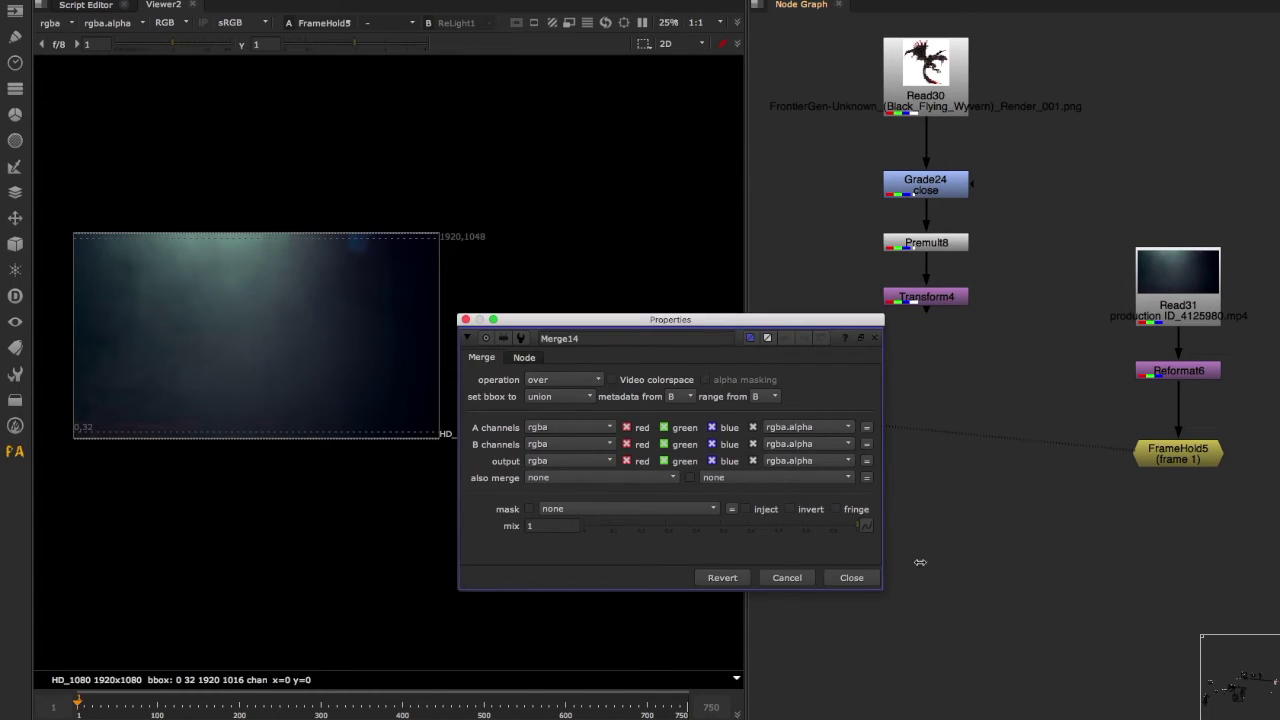
drag(941, 468, 1206, 452)
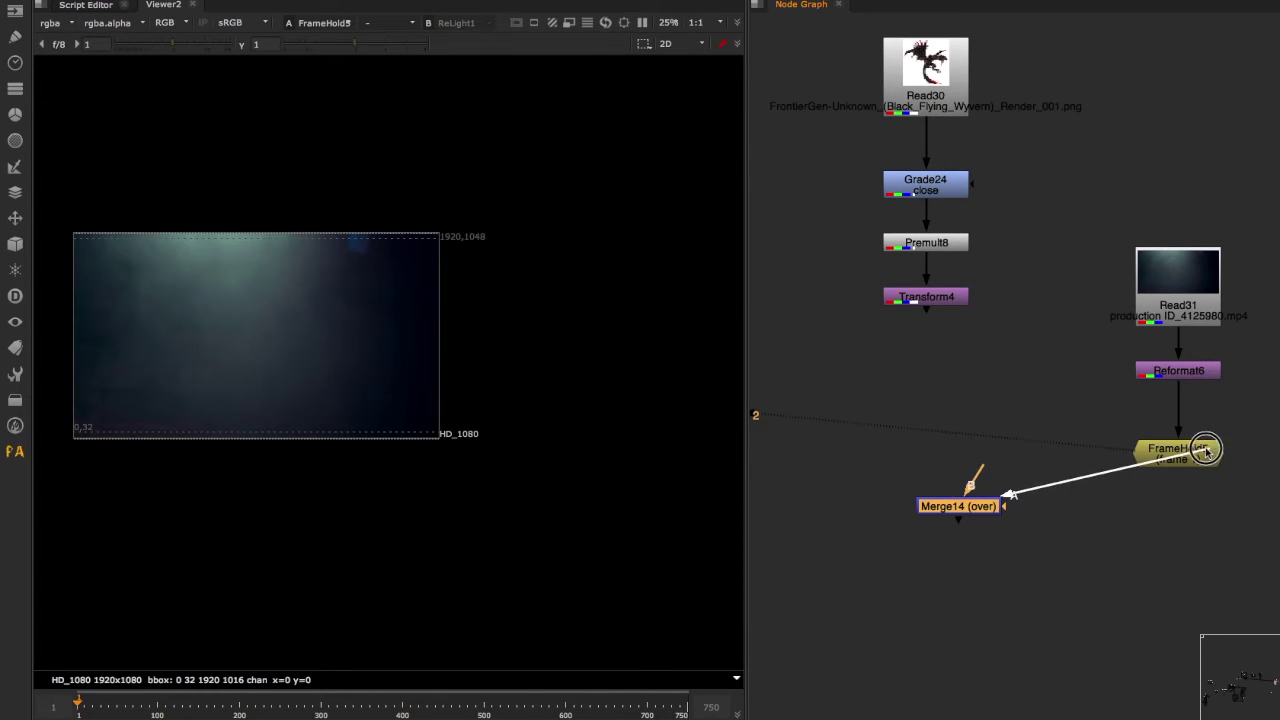
drag(970, 485, 927, 300)
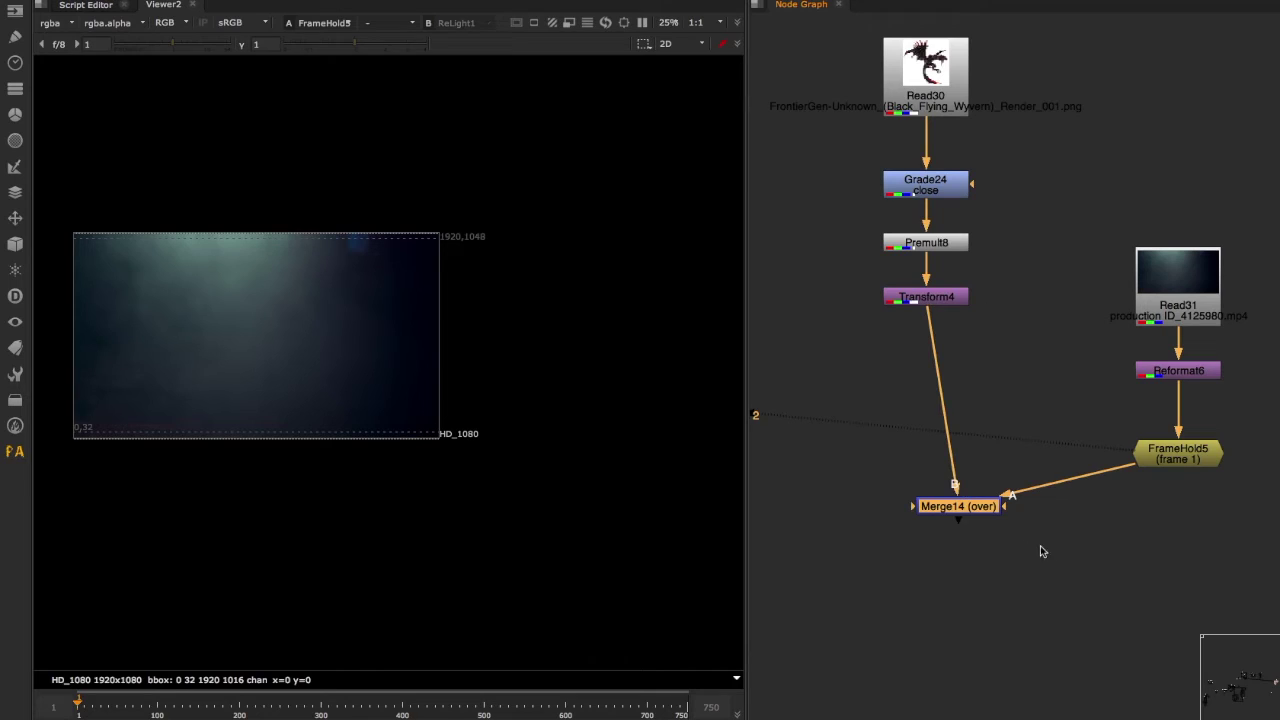
drag(958, 506, 1015, 561)
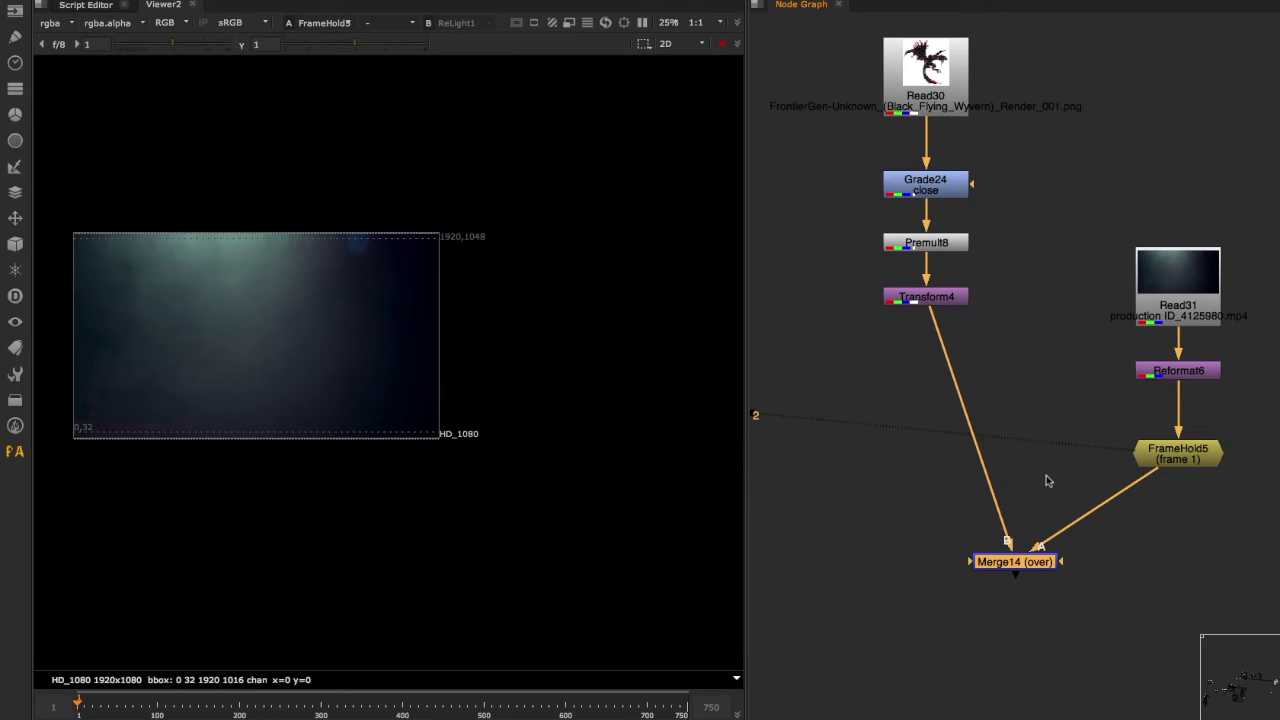
middle_drag(1066, 540, 994, 535)
drag(943, 557, 923, 580)
middle_drag(1100, 522, 1042, 508)
Add an Expression node to FrameHold5's branch, between it and input A of the Merge
drag(1119, 472, 952, 377)
drag(1114, 487, 935, 391)
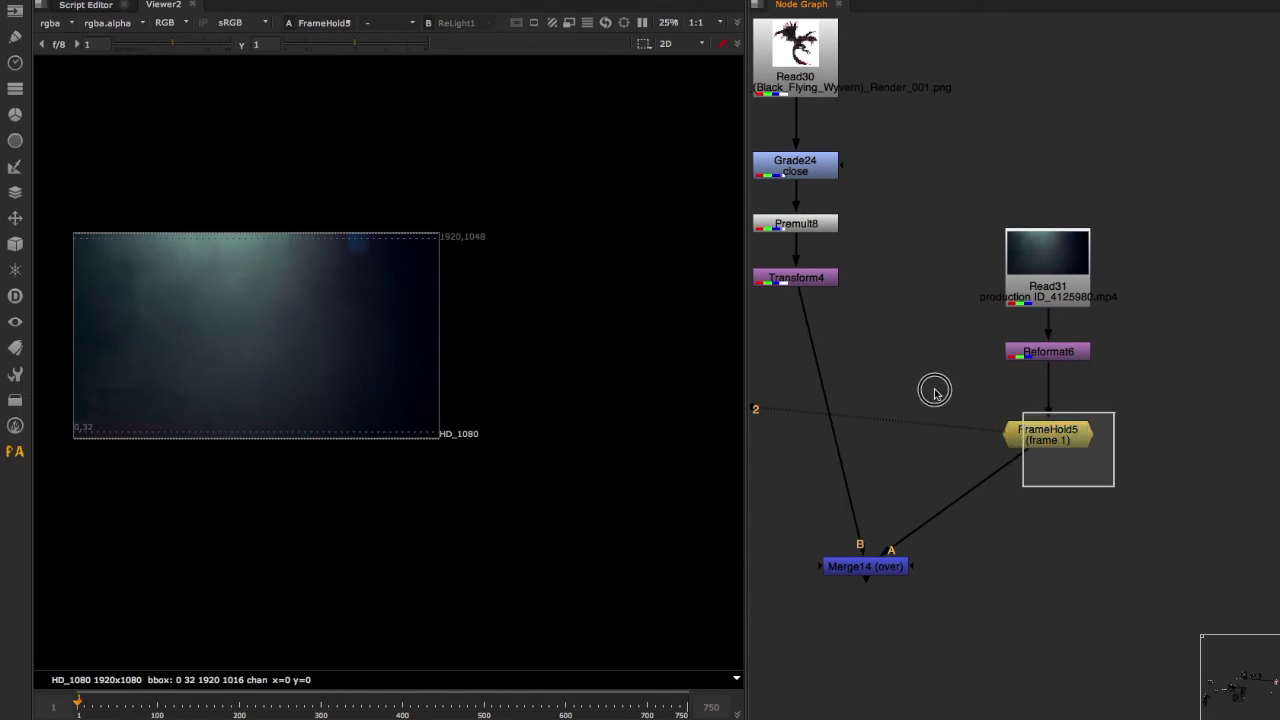
click(1107, 480)
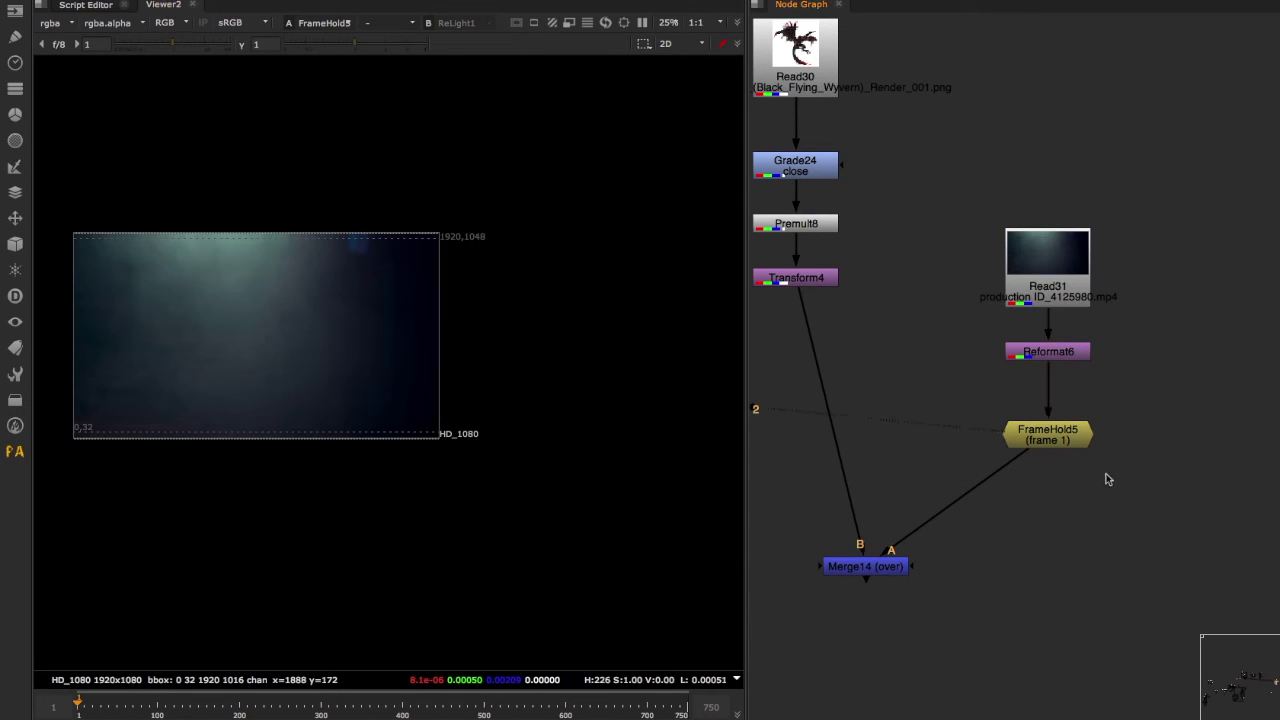
key(Tab)
text(expression)
key(Return)
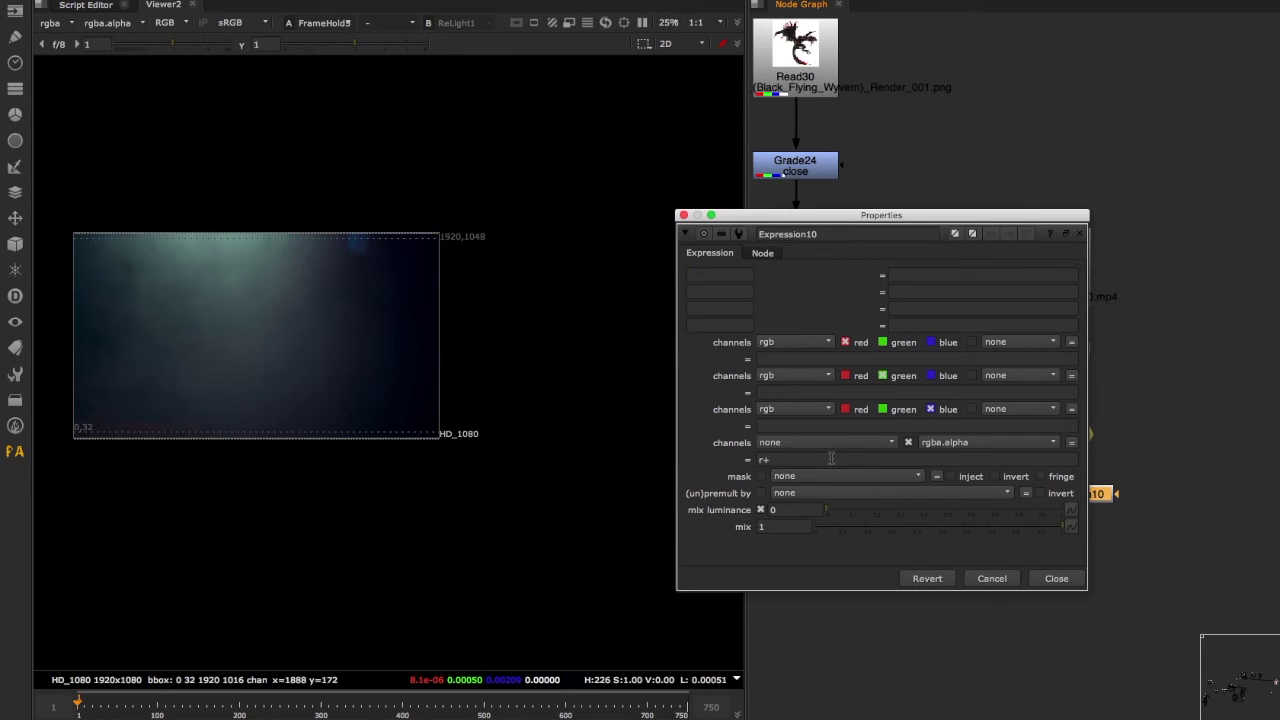
Set Expression10's alpha formula to clamp(r+g+b) and close its properties
text(+b)
key(Home)
text(clamp))
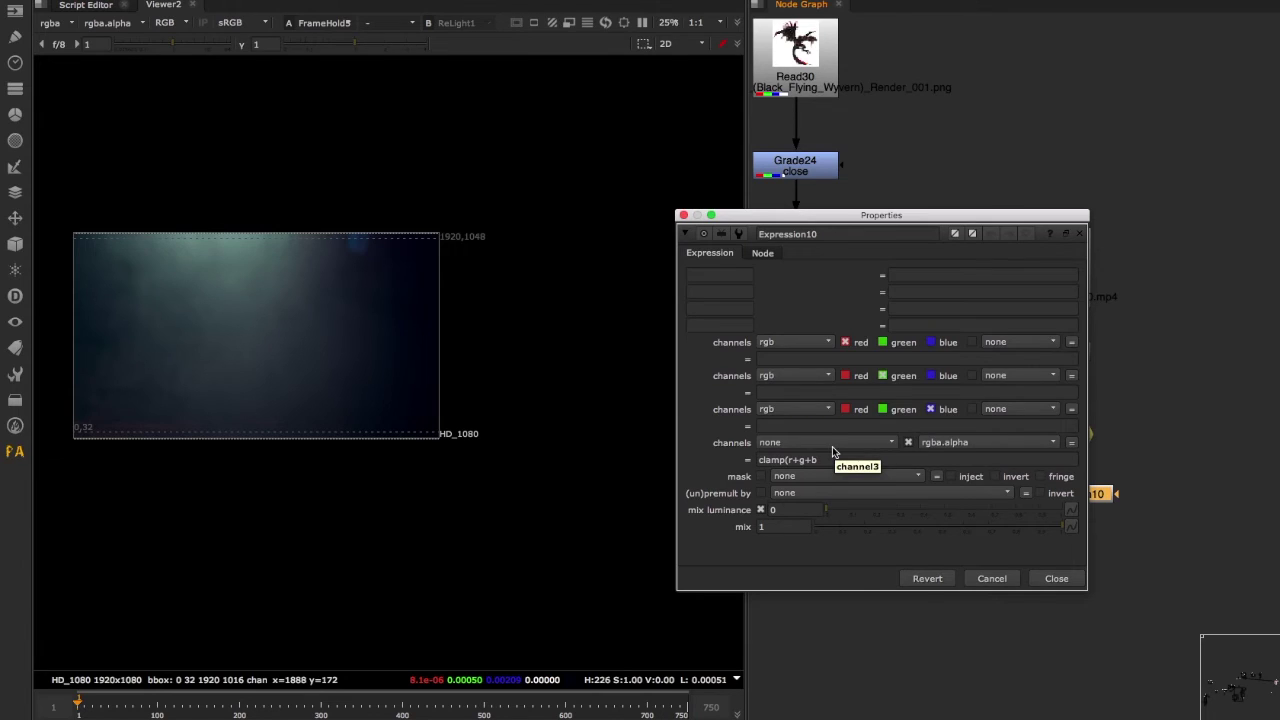
click(1056, 578)
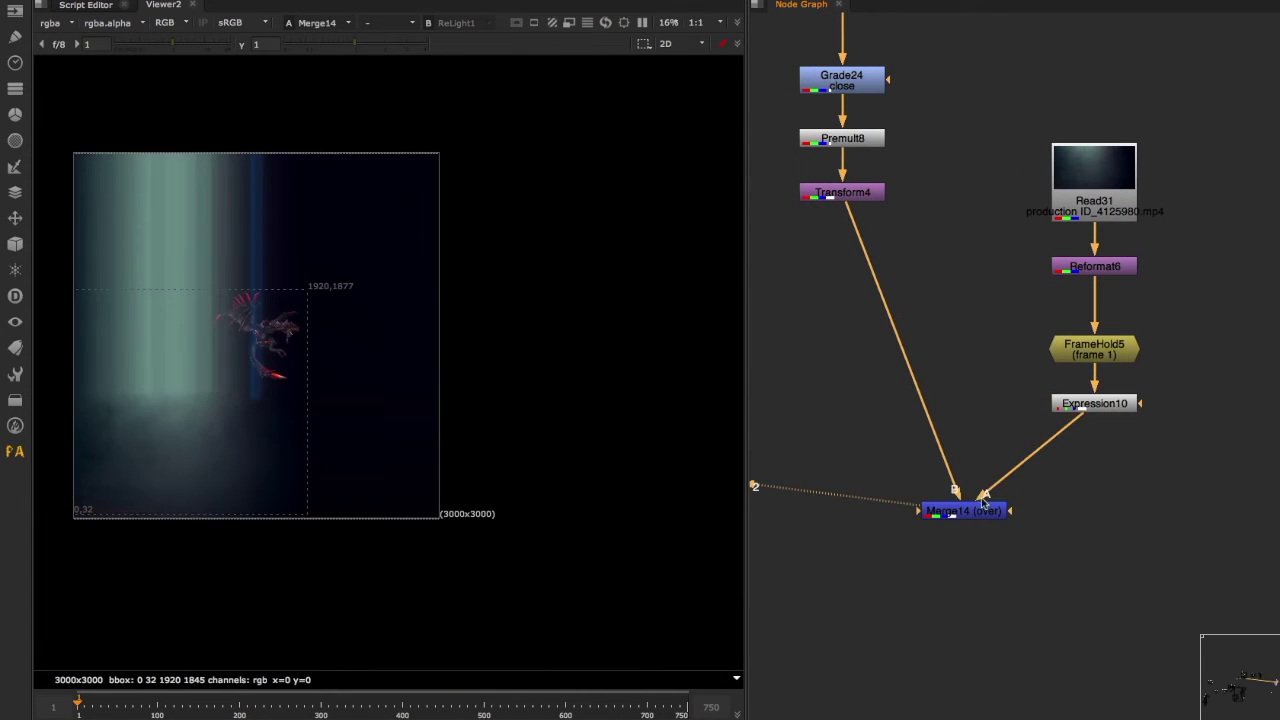
Disconnect Transform4 from Merge14's B input and move Merge14 directly beneath Expression10
click(1000, 512)
middle_drag(1002, 501, 1053, 525)
mouse_move(942, 398)
mouse_down()
mouse_move(897, 394)
mouse_move(932, 392)
mouse_up()
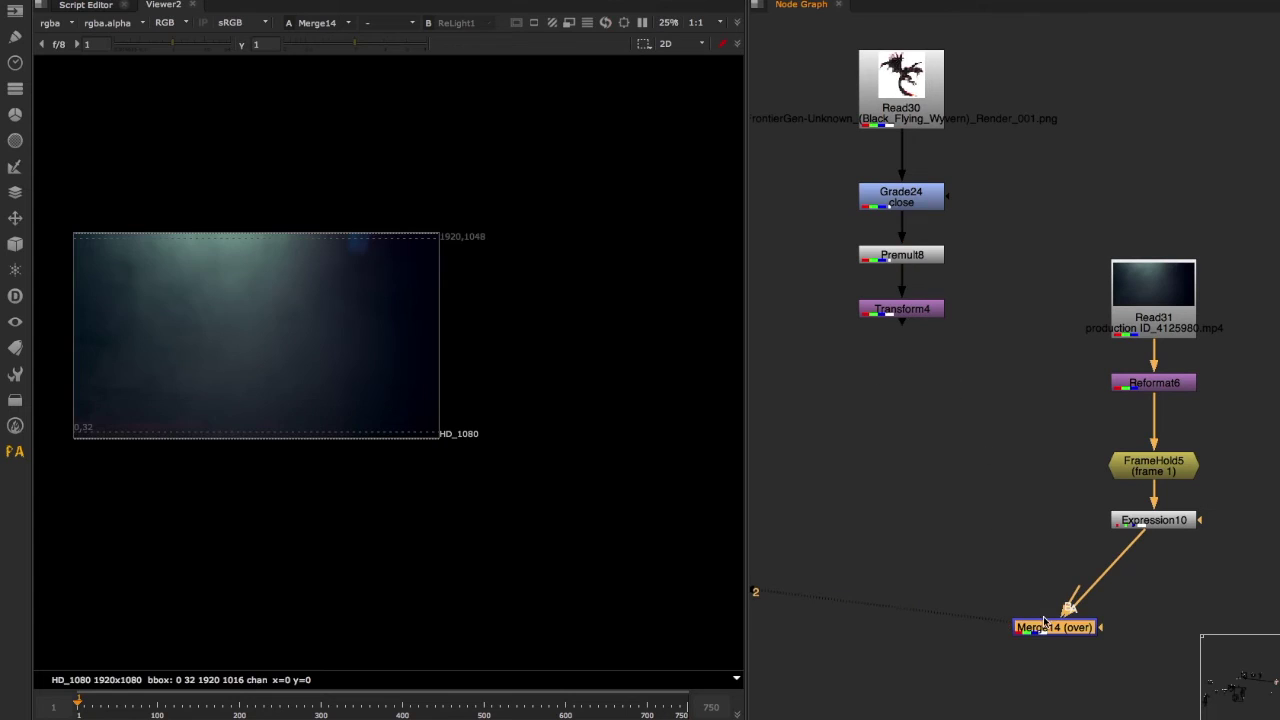
drag(1043, 620, 1135, 622)
middle_drag(995, 524, 1041, 573)
middle_drag(989, 479, 1025, 462)
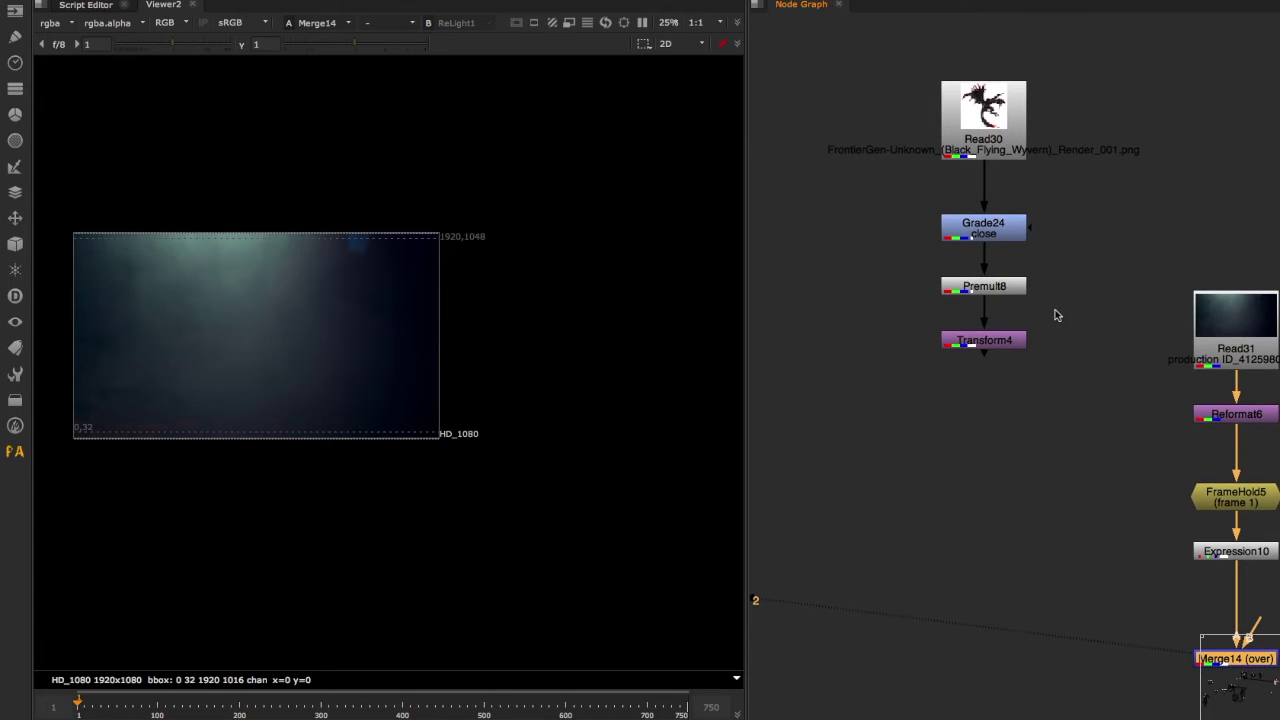
drag(1052, 552, 808, 236)
Add a Card fed by Transform4, close its properties and place it below Transform4
drag(838, 288, 1027, 404)
key(Tab)
text(card)
key(Return)
click(1220, 500)
drag(922, 308, 957, 272)
Add a Camera node below Card6
key(Tab)
text(came)
key(Down)
key(Down)
key(Down)
key(Return)
key(Tab)
text(cam)
key(Down)
key(Down)
key(Down)
Add a ScanlineRender connected to Card6 and Camera5, close its properties and align it beneath the card
key(Tab)
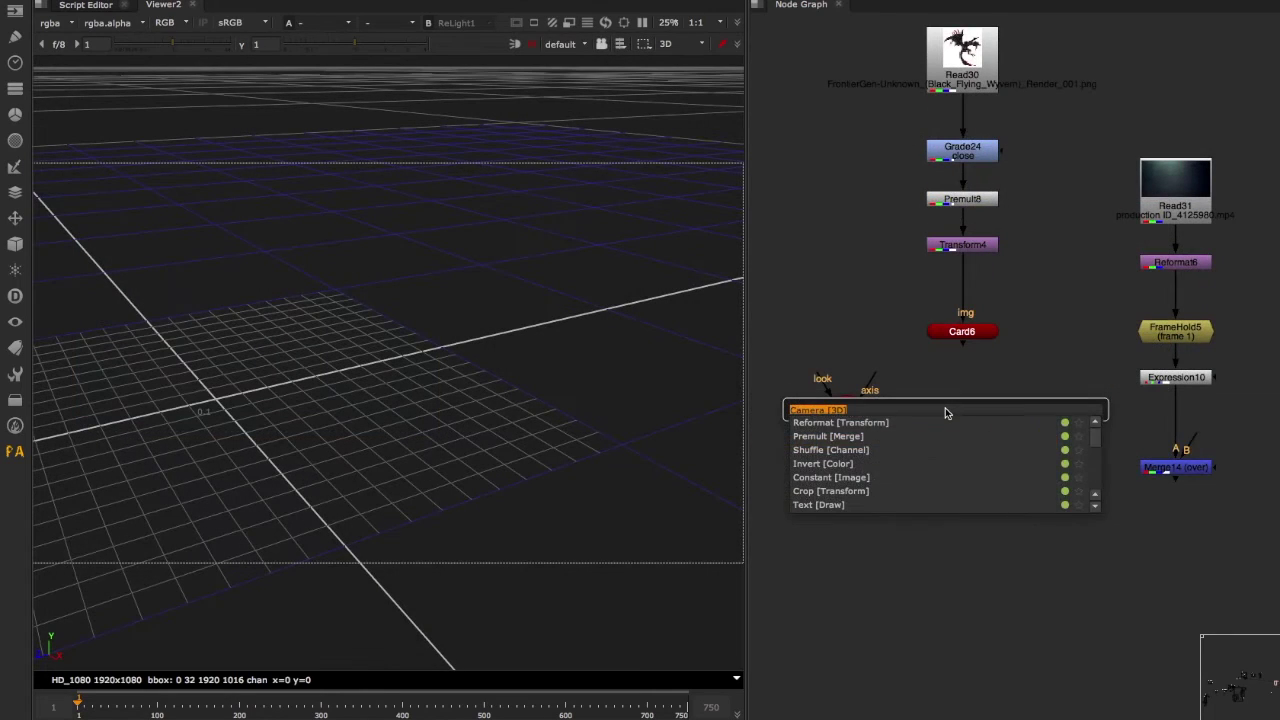
text(scan)
key(Return)
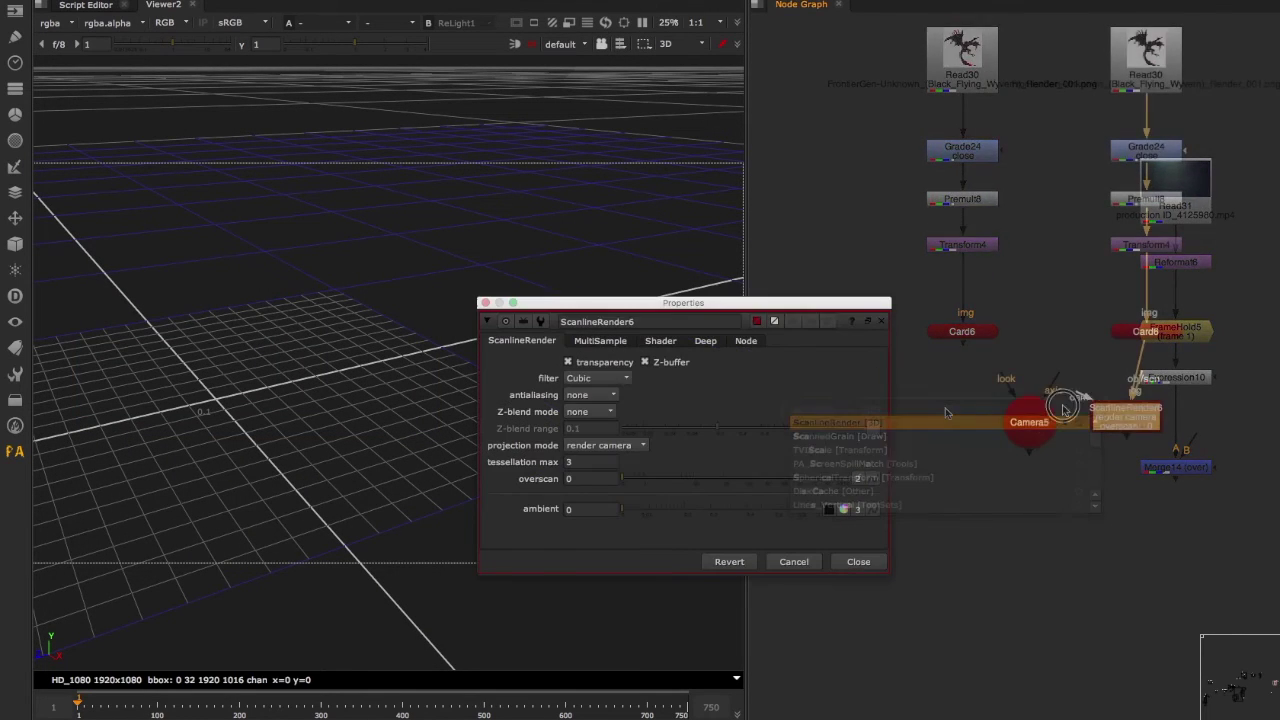
drag(1153, 415, 1169, 423)
click(877, 560)
middle_drag(1043, 428, 923, 438)
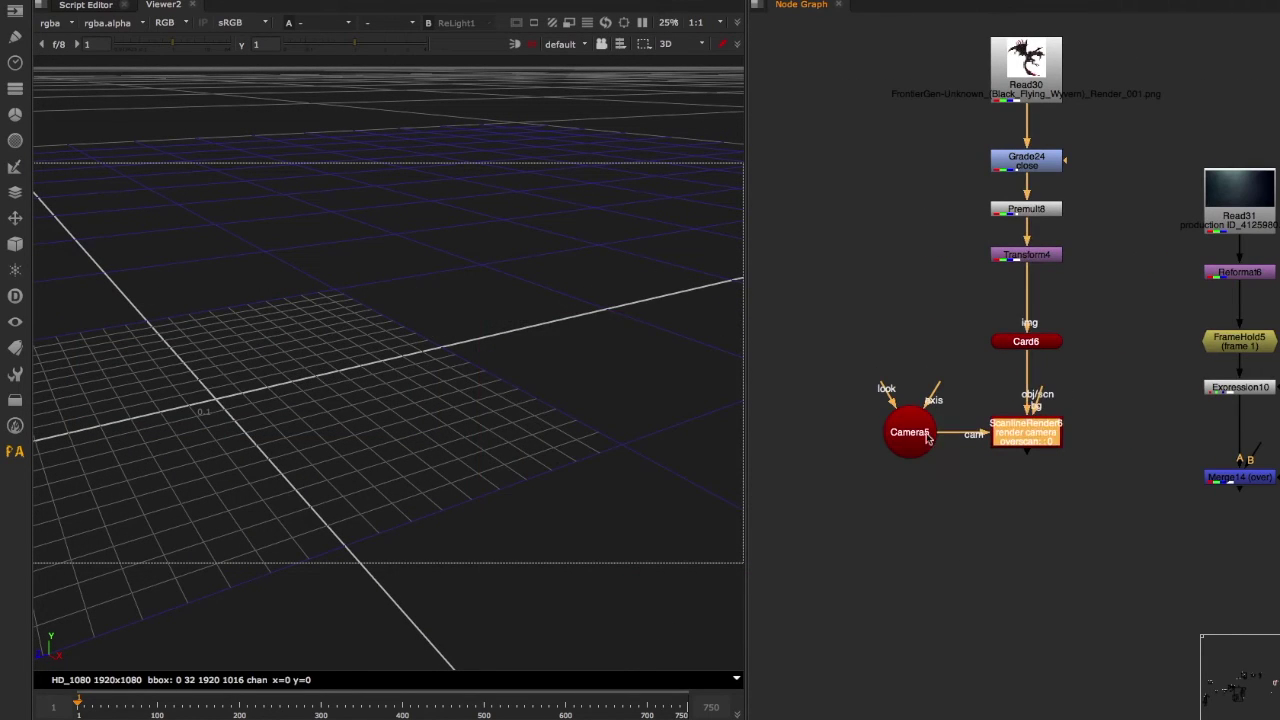
Link Card6's lens-in focal and lens-in haperture to Camera5's focal length and horizontal aperture, and close both nodes' properties
double_click(922, 437)
double_click(1024, 344)
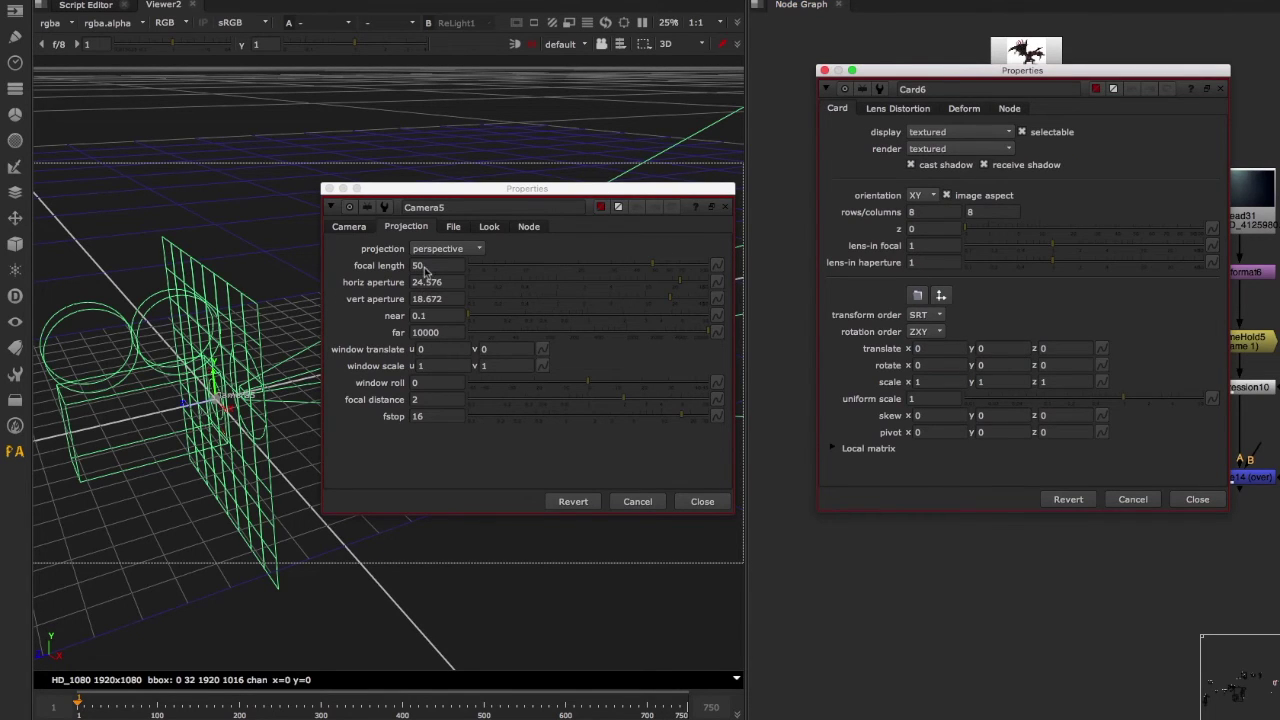
drag(426, 268, 910, 256)
drag(424, 288, 945, 263)
click(712, 502)
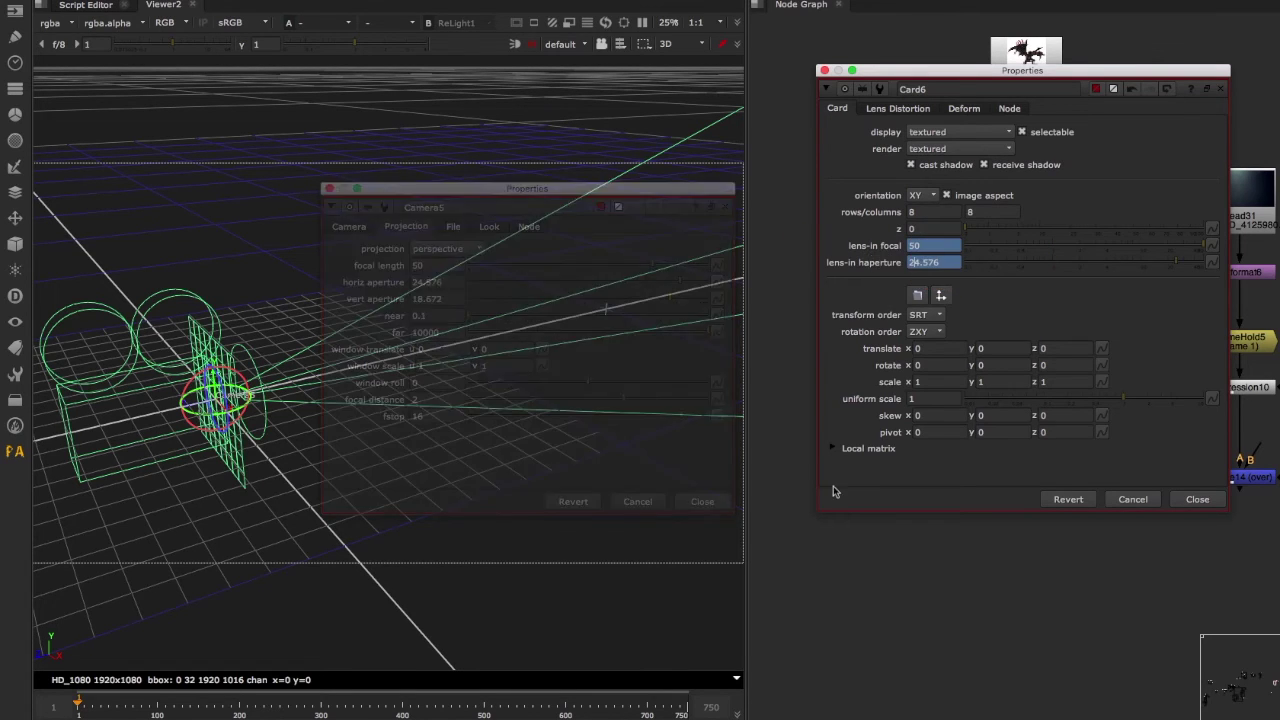
click(1195, 500)
Display ScanlineRender6 in the viewer and look at the card and camera in 3D
click(1031, 434)
key(2)
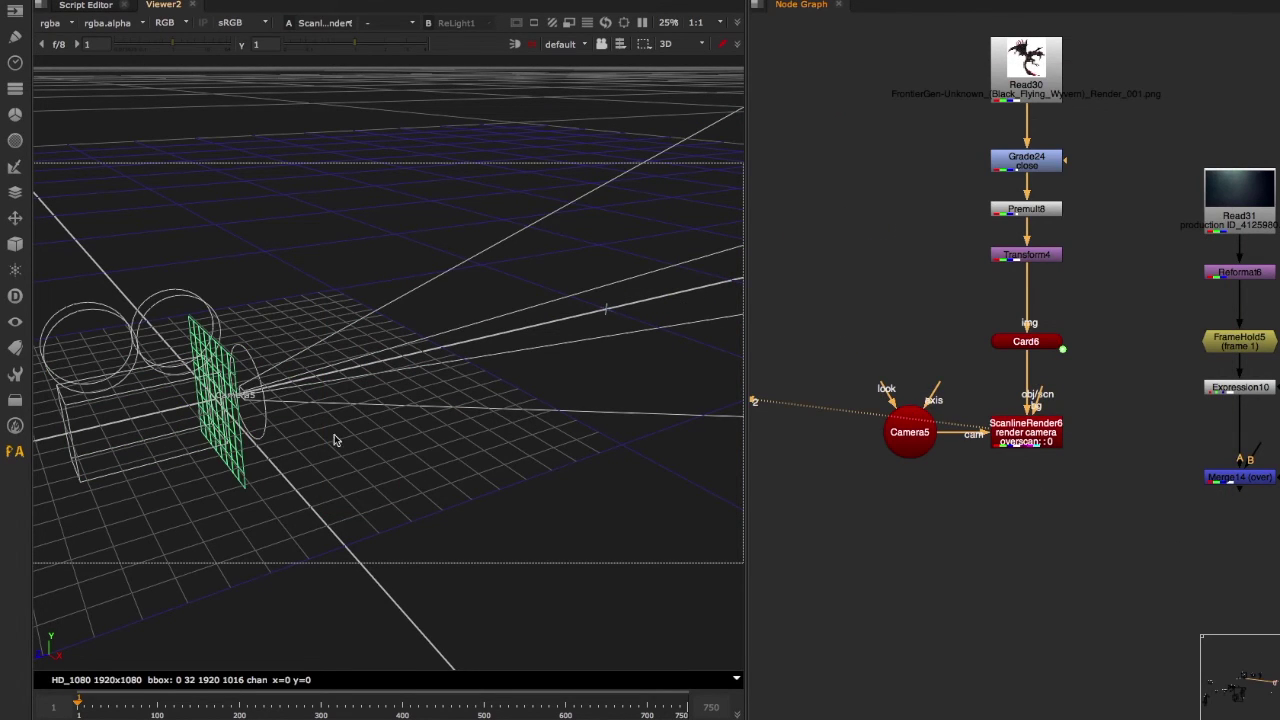
alt+right_drag(362, 443, 391, 453)
middle_drag(1008, 348, 979, 339)
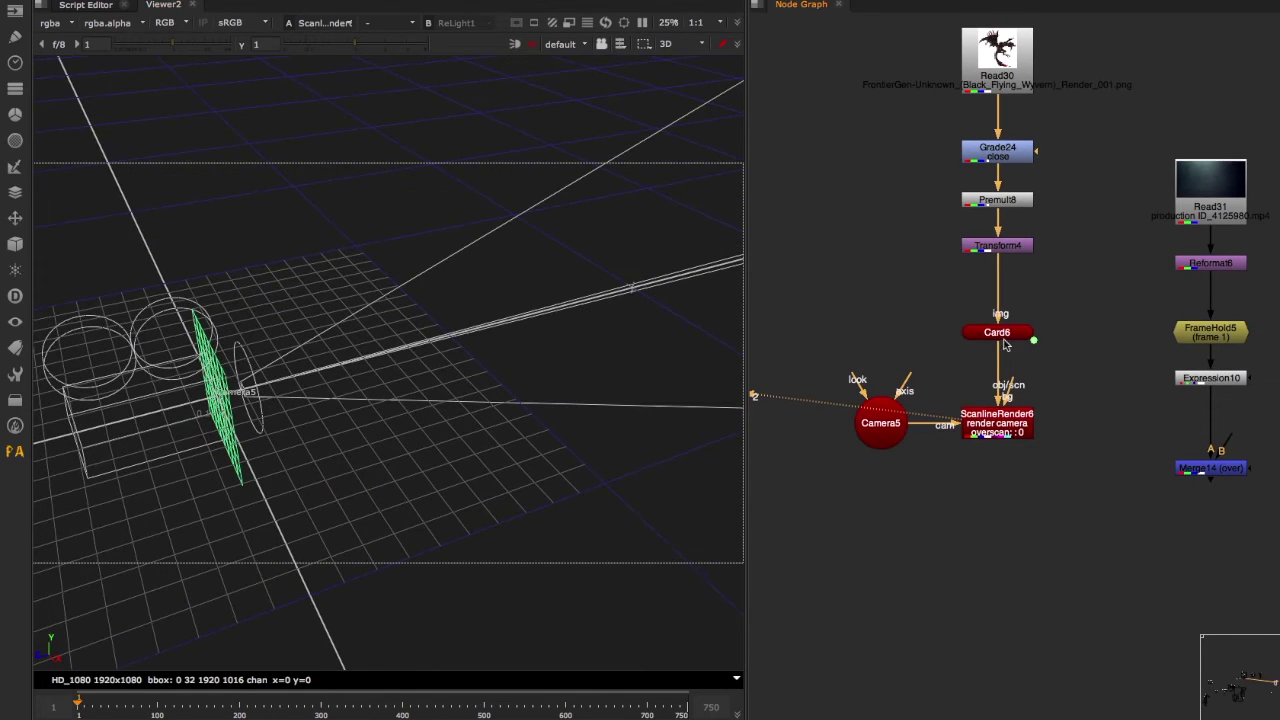
Slide Card6 along the camera frustum with its z distance, ending at 0.6, and close its properties
drag(1035, 352, 920, 314)
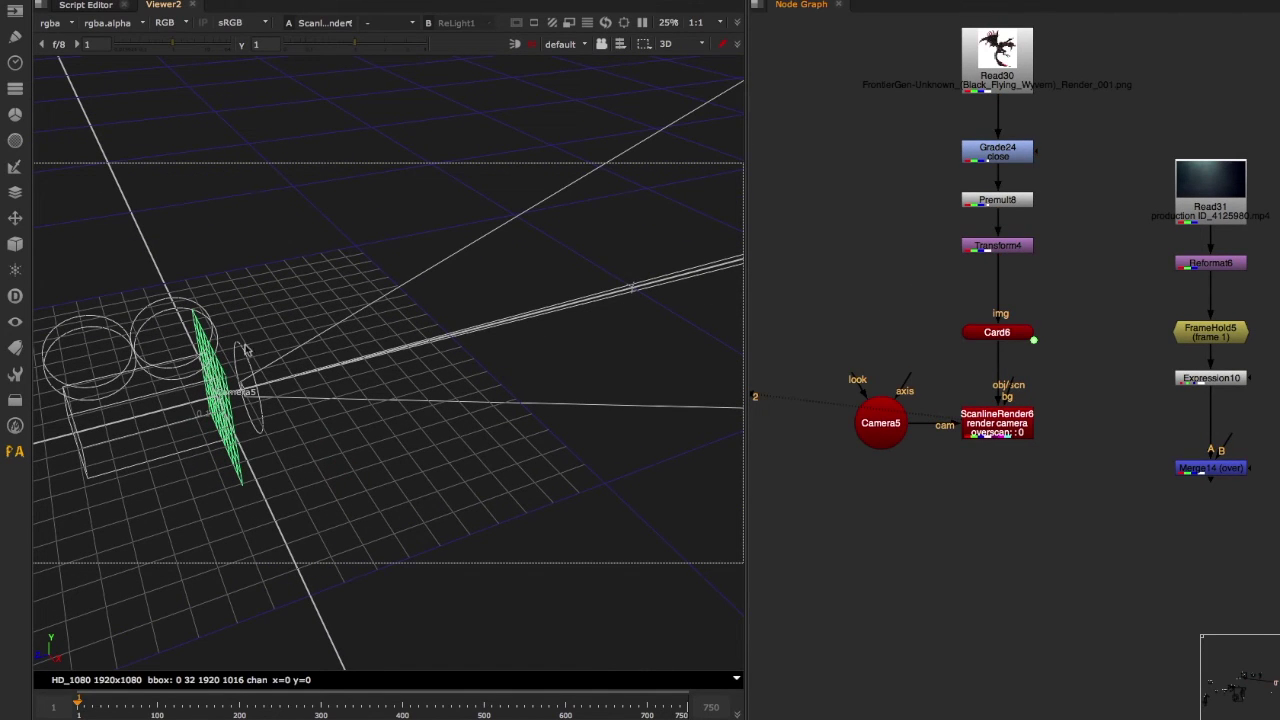
key(Return)
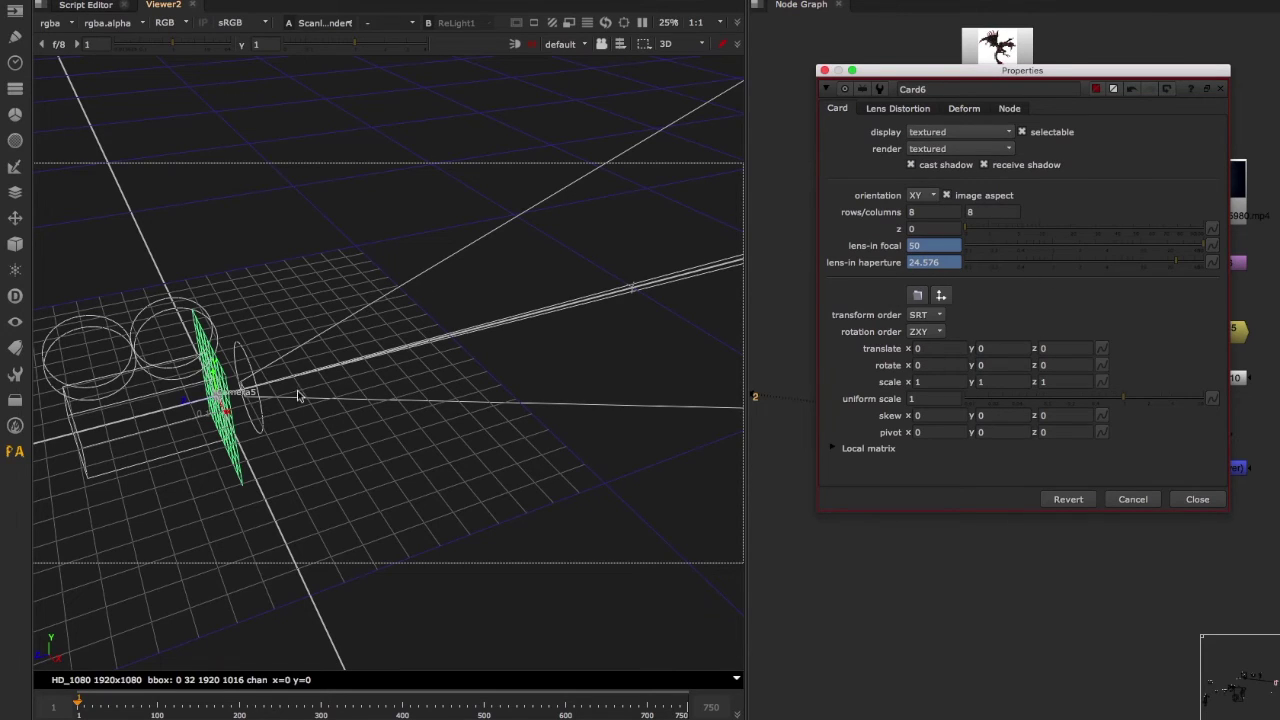
ctrl+drag(345, 431, 315, 490)
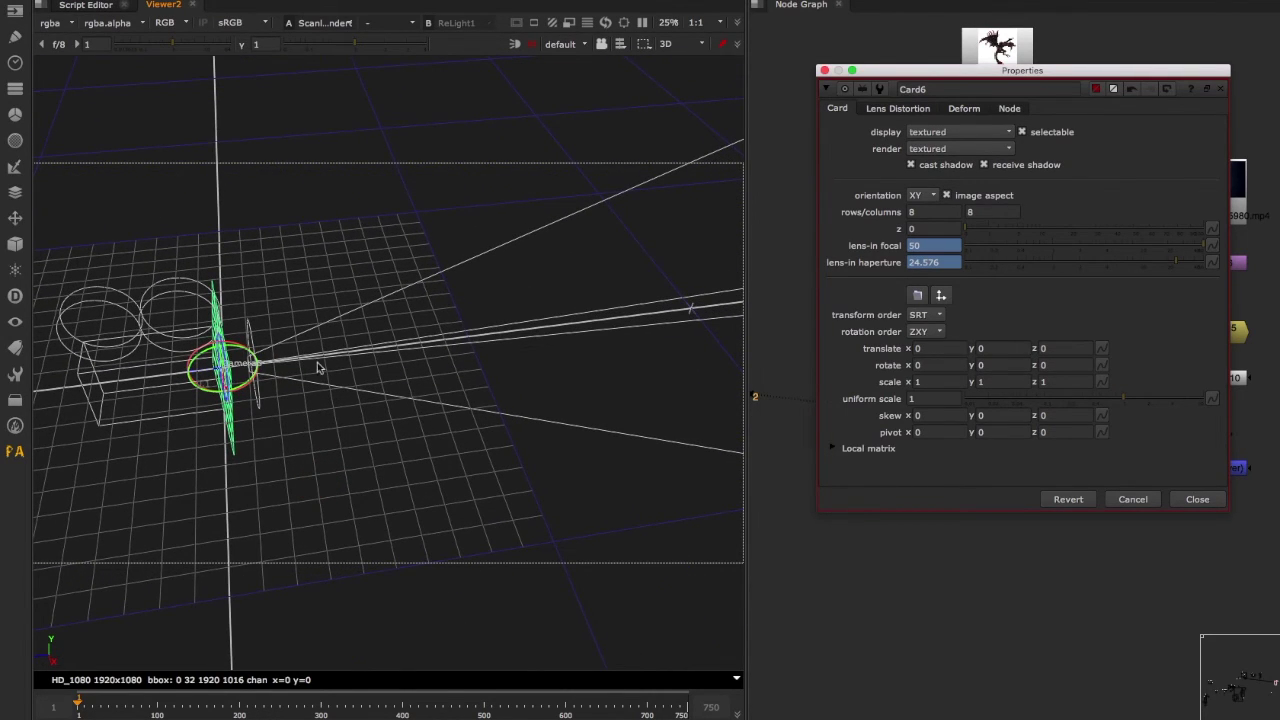
ctrl+drag(318, 368, 210, 324)
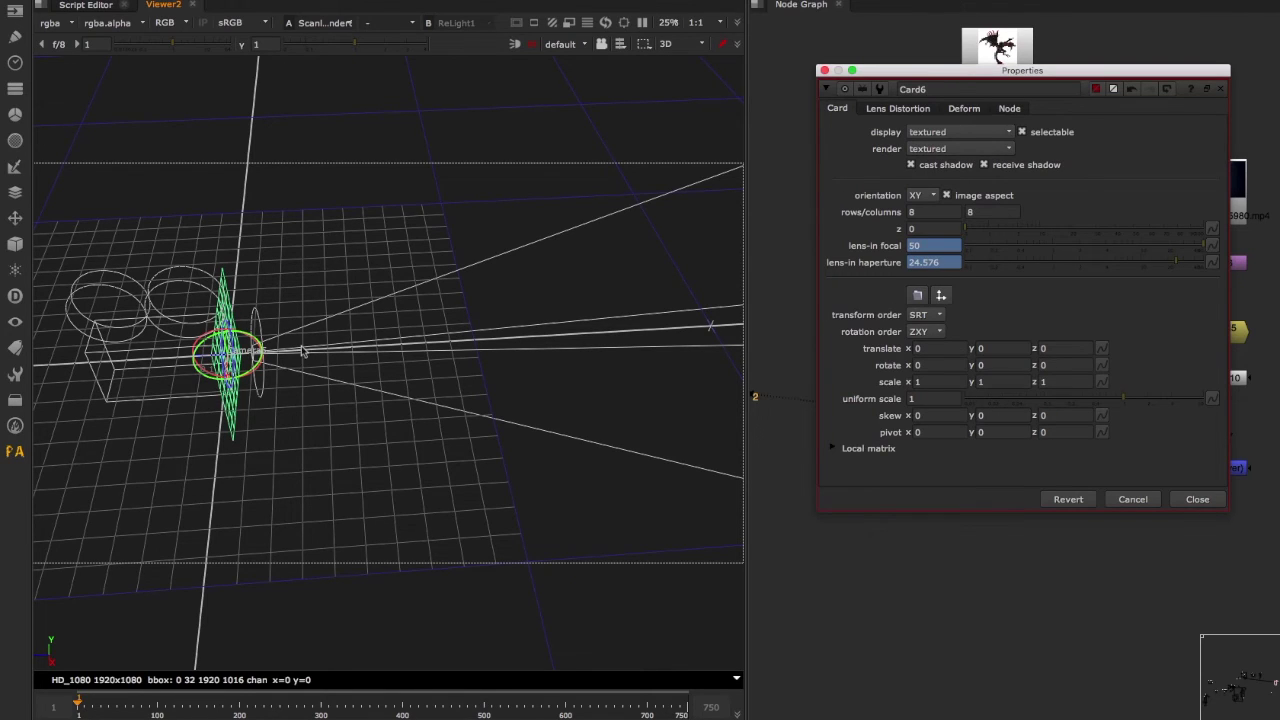
drag(979, 228, 981, 228)
ctrl+drag(402, 479, 560, 462)
drag(1017, 227, 990, 234)
ctrl+drag(602, 448, 689, 390)
mouse_move(997, 228)
mouse_down()
mouse_move(1016, 229)
mouse_move(983, 233)
mouse_up()
ctrl+drag(660, 440, 560, 450)
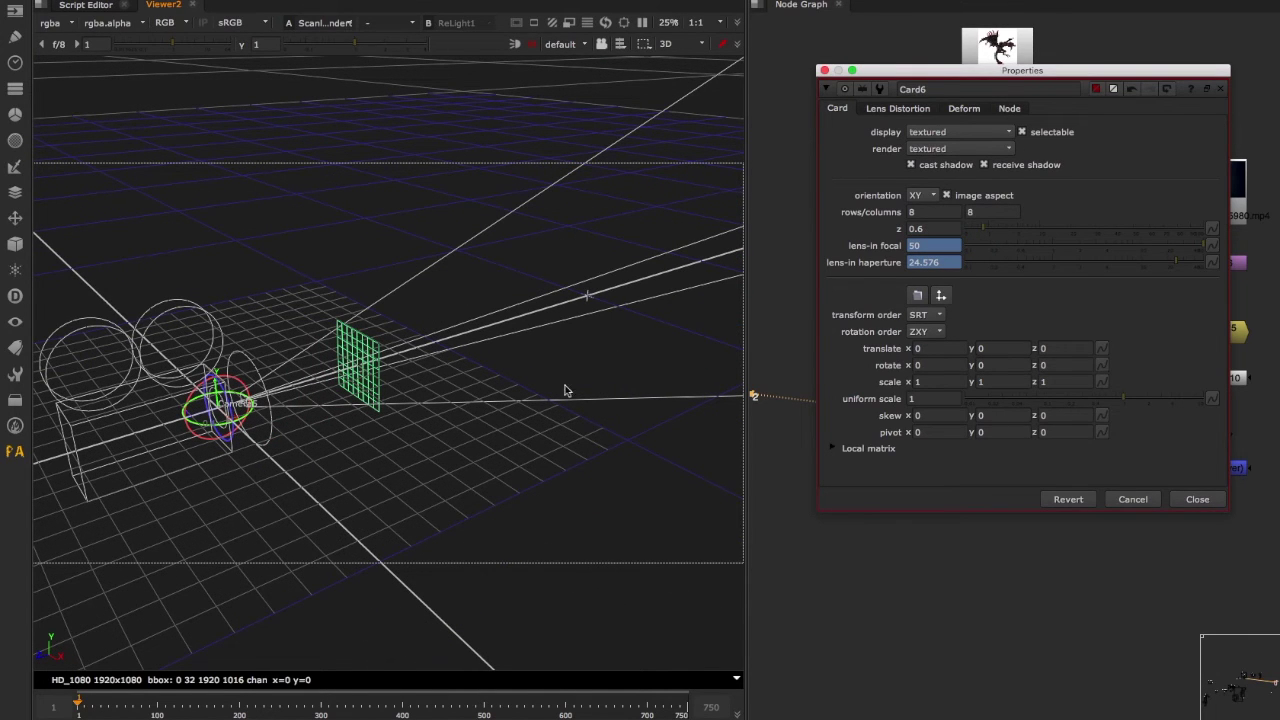
click(1197, 499)
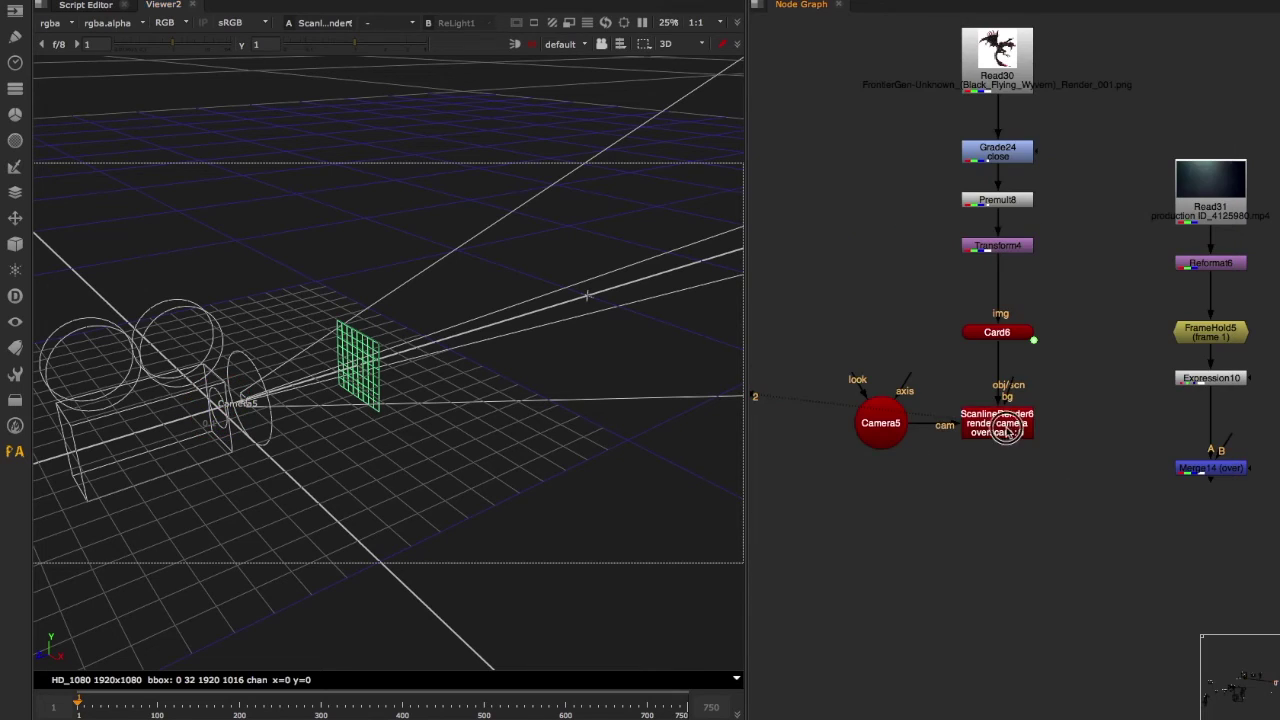
Switch the viewer to 2D, try Card6's z distance at 4.6, set it to 0.7 and close its properties
key(Tab)
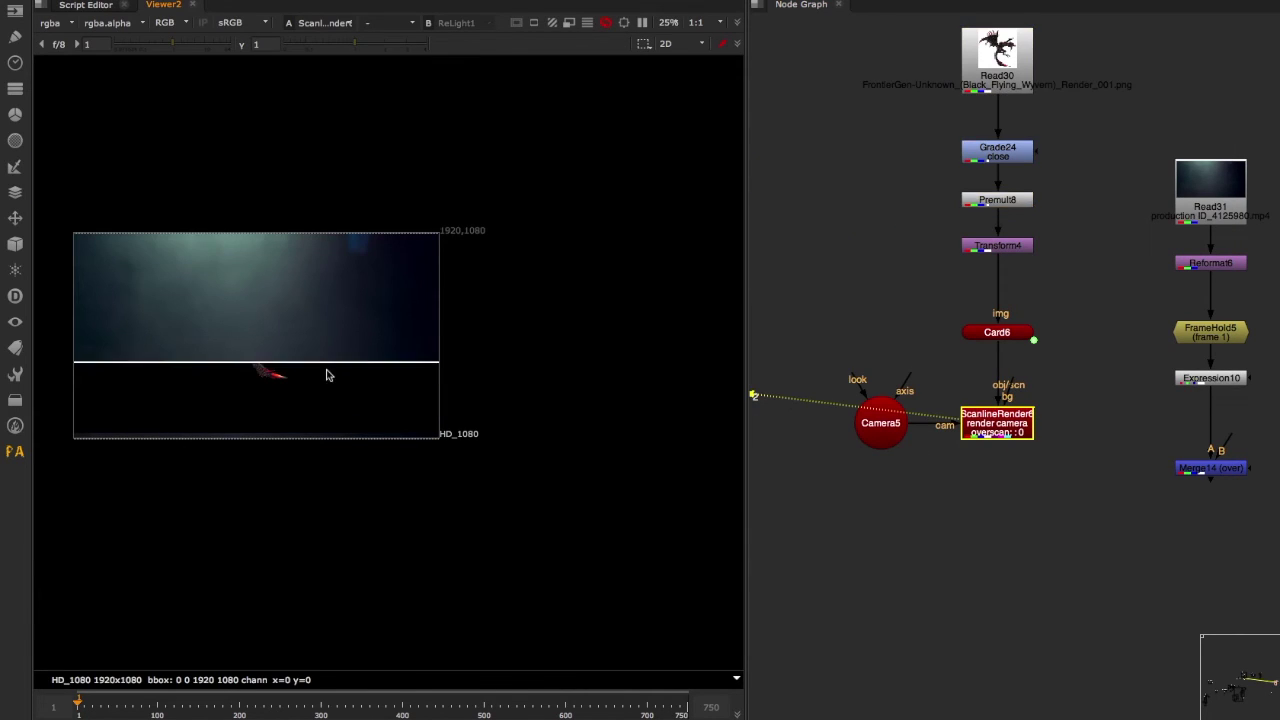
drag(1055, 22, 905, 292)
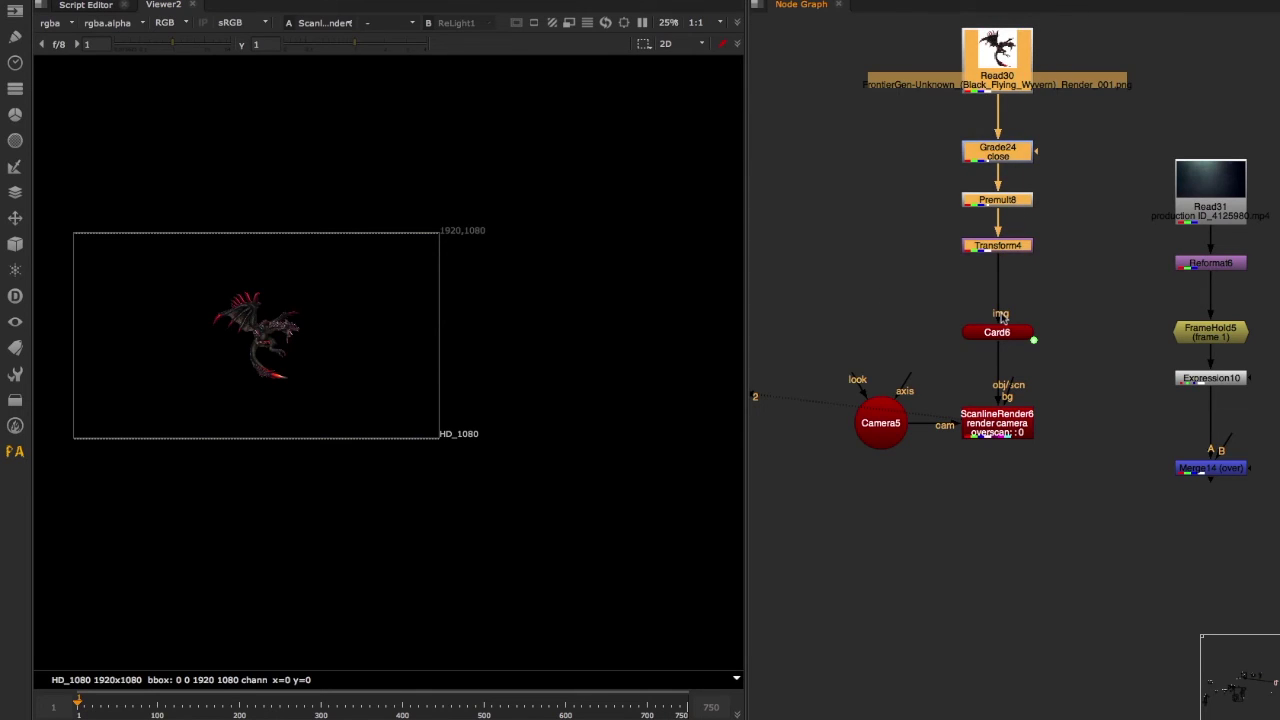
double_click(999, 330)
click(1015, 228)
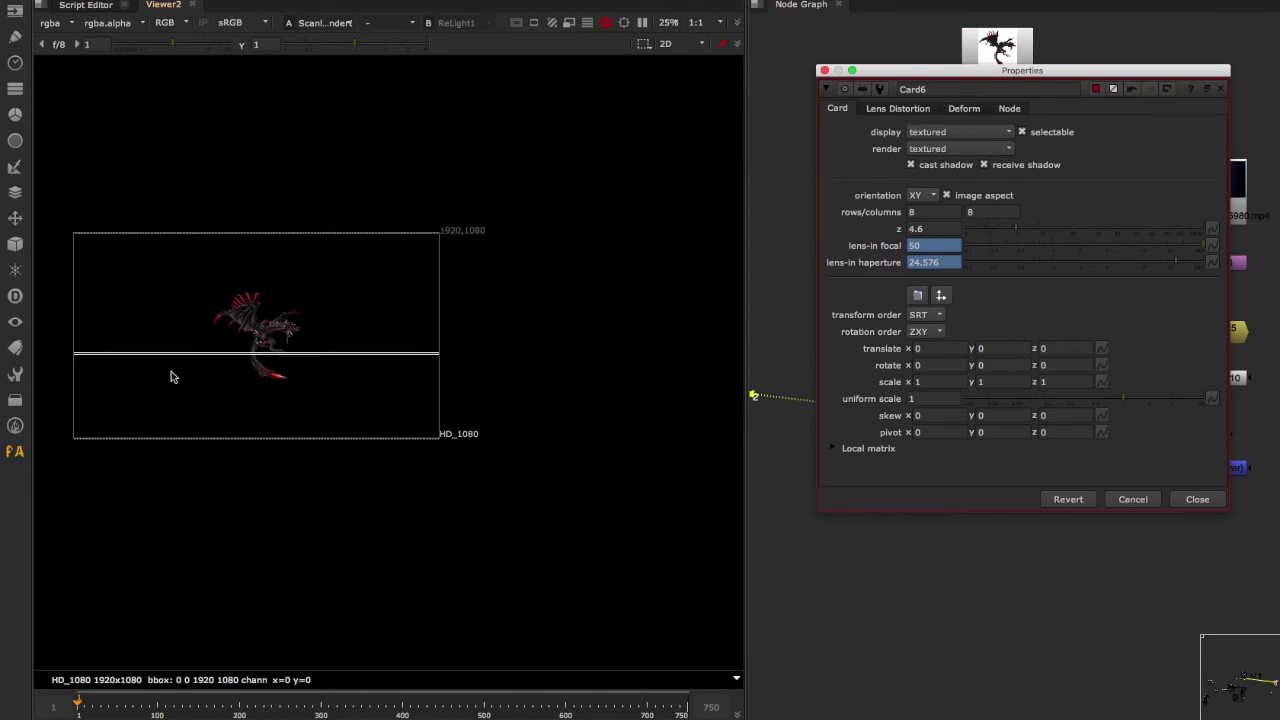
click(986, 230)
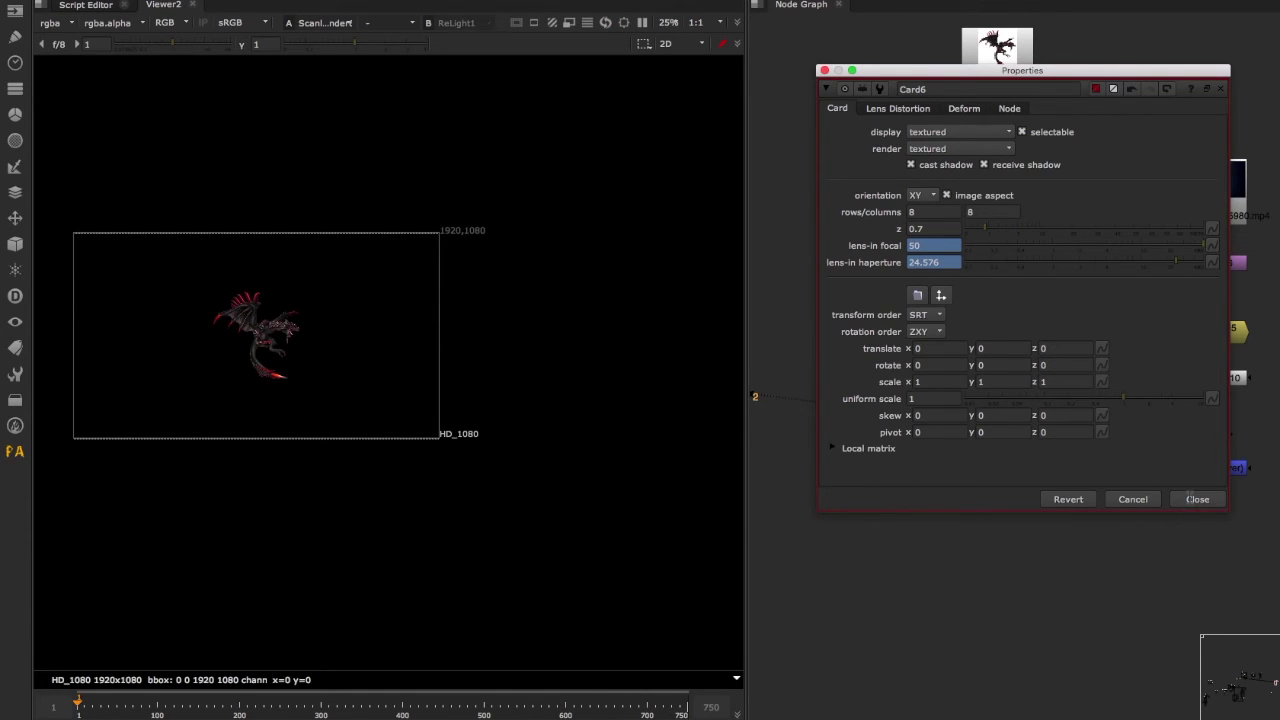
click(1192, 501)
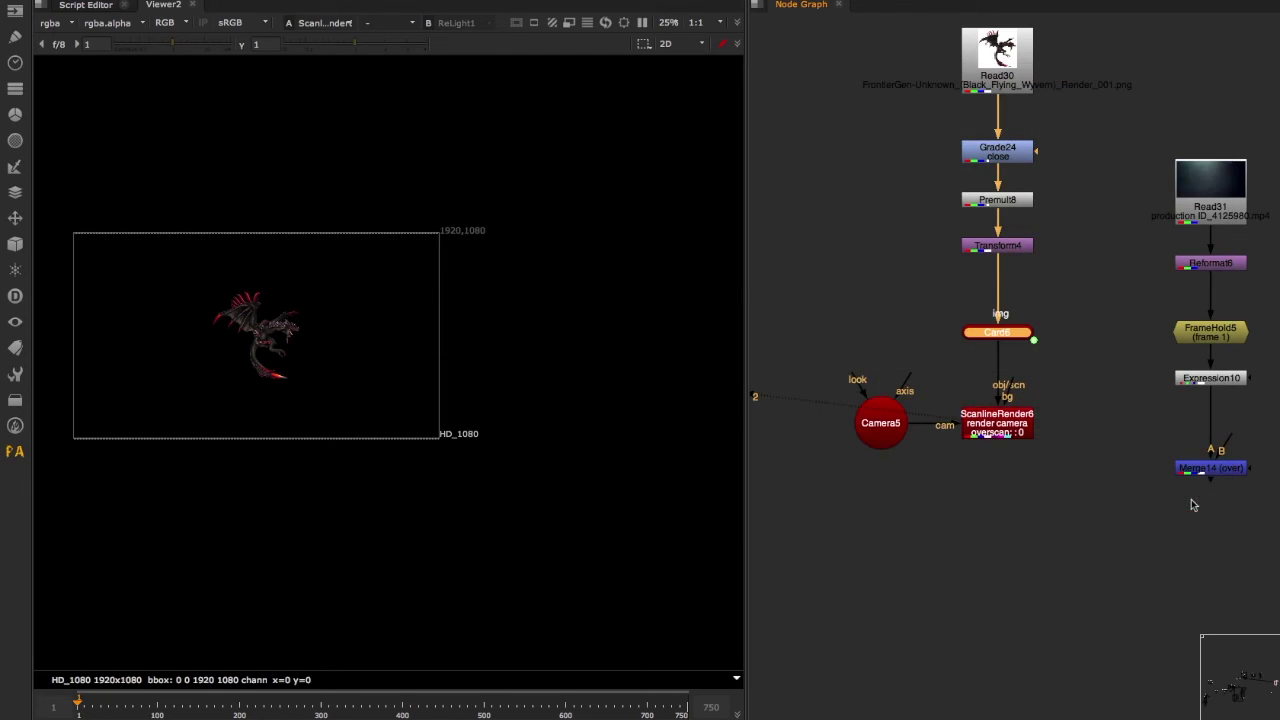
Add a Shuffle after ScanlineRender6 with depth as its first input layer and close its properties
click(1015, 489)
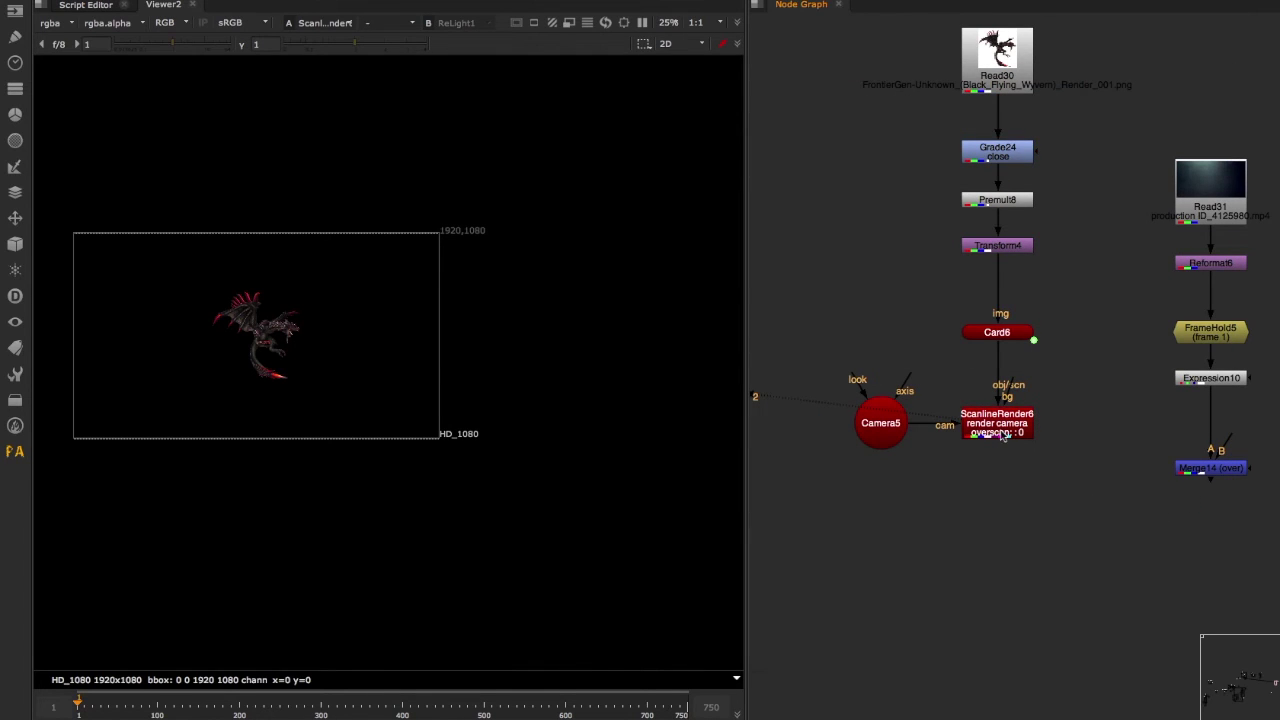
key(Tab)
text(shuffle)
key(Return)
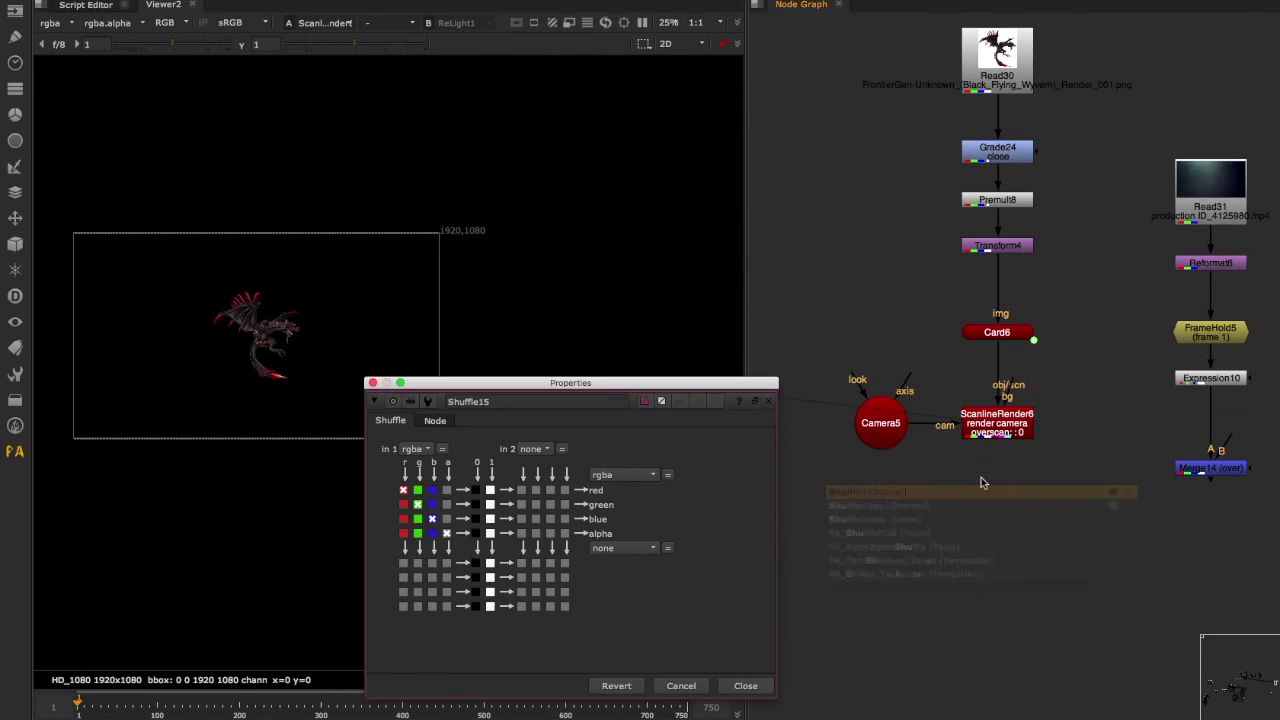
click(415, 448)
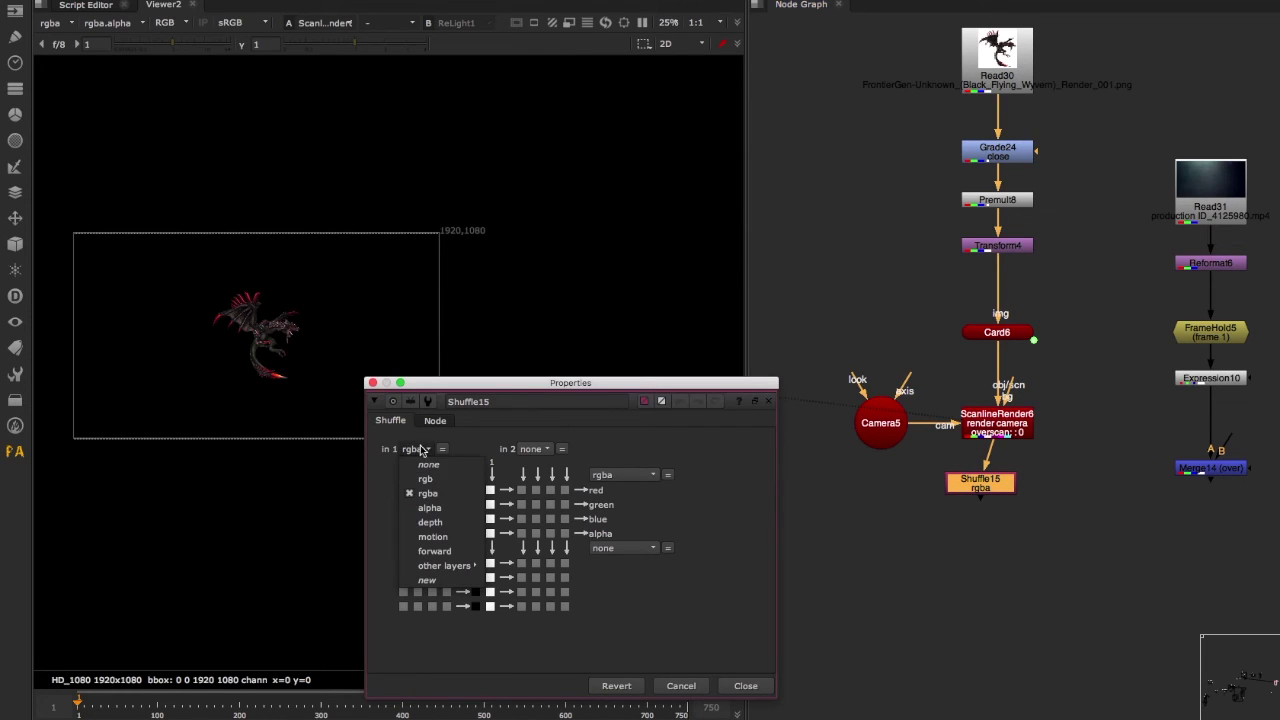
click(430, 536)
click(745, 685)
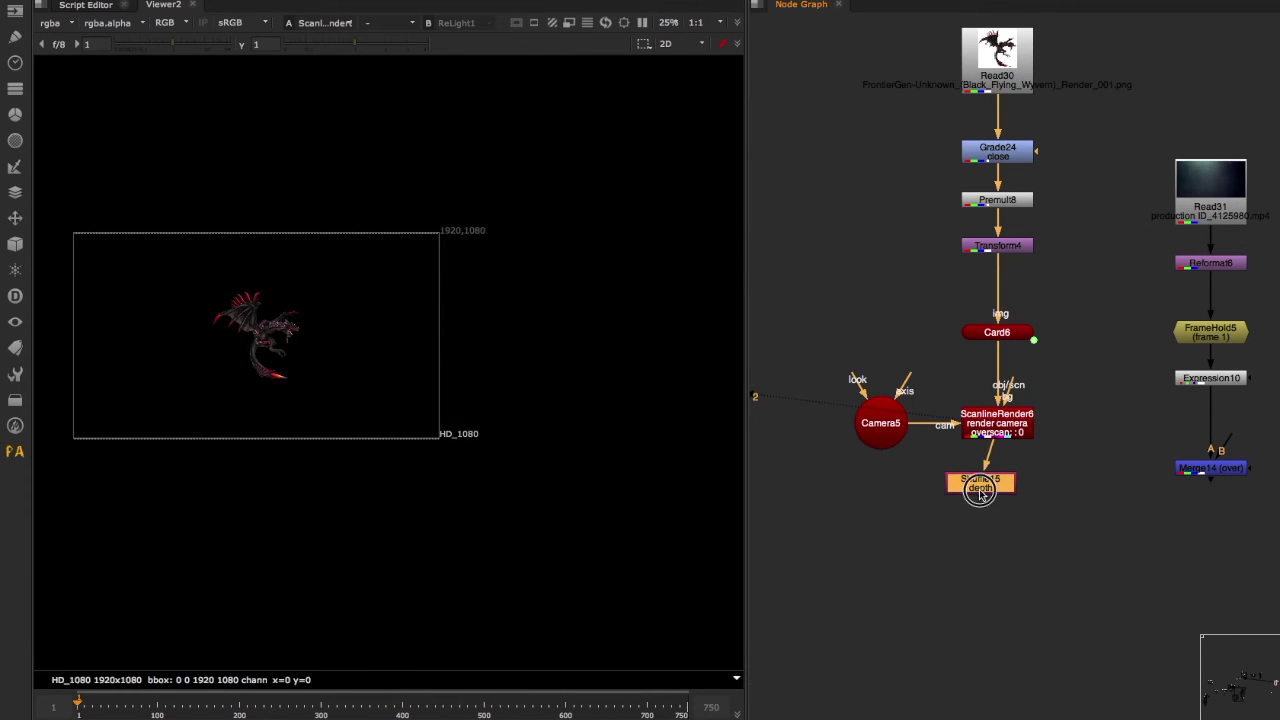
Align Shuffle15 just below ScanlineRender6 and display its depth output in the viewer
drag(980, 489, 997, 519)
middle_drag(1088, 557, 921, 506)
key(2)
click(923, 525)
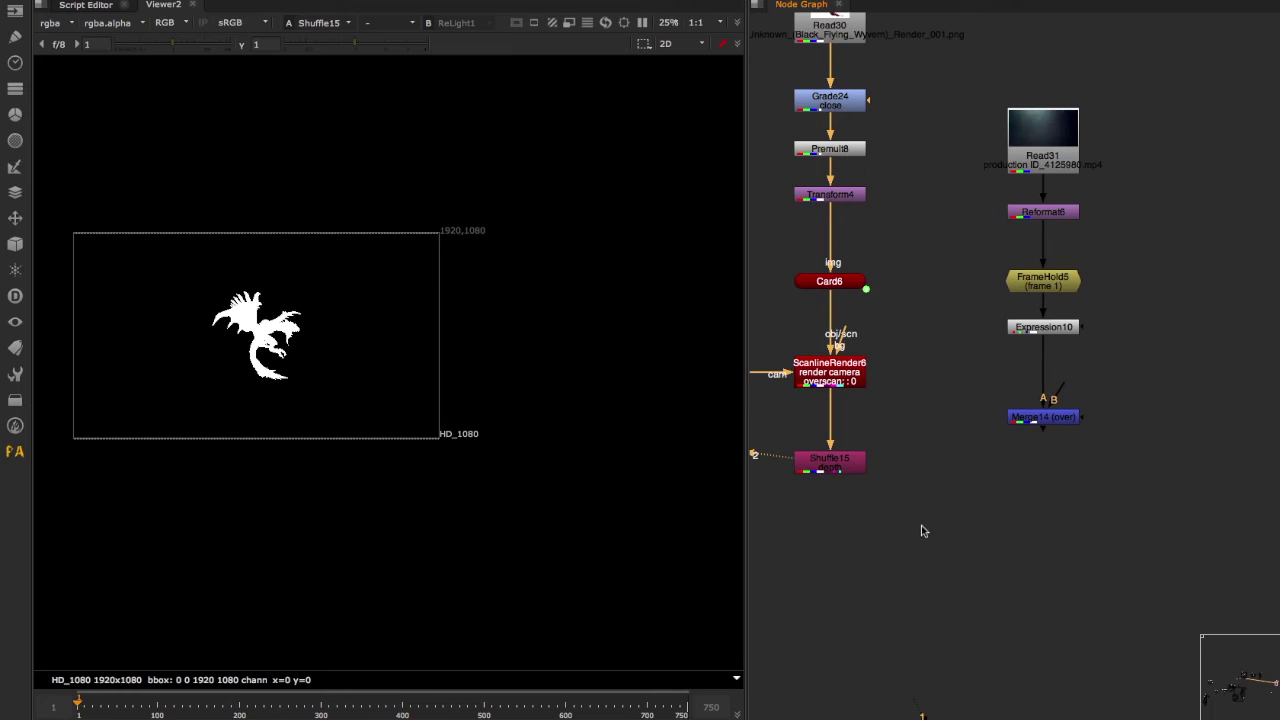
drag(830, 460, 830, 426)
click(1030, 413)
click(1031, 440)
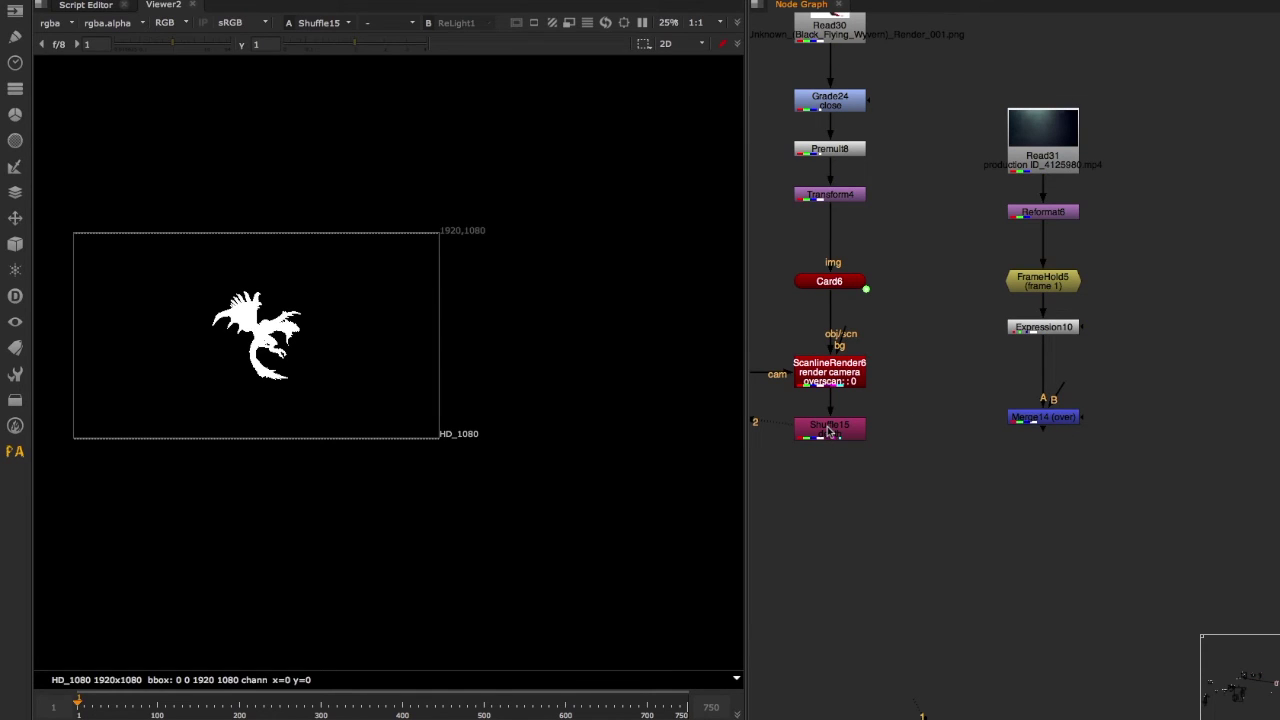
Increase Card6's z distance while the Shuffle15 depth is displayed, and close its properties
double_click(828, 285)
mouse_move(1045, 230)
mouse_down()
mouse_move(1086, 229)
mouse_move(979, 228)
mouse_move(1135, 232)
mouse_move(1029, 224)
mouse_up()
click(1197, 499)
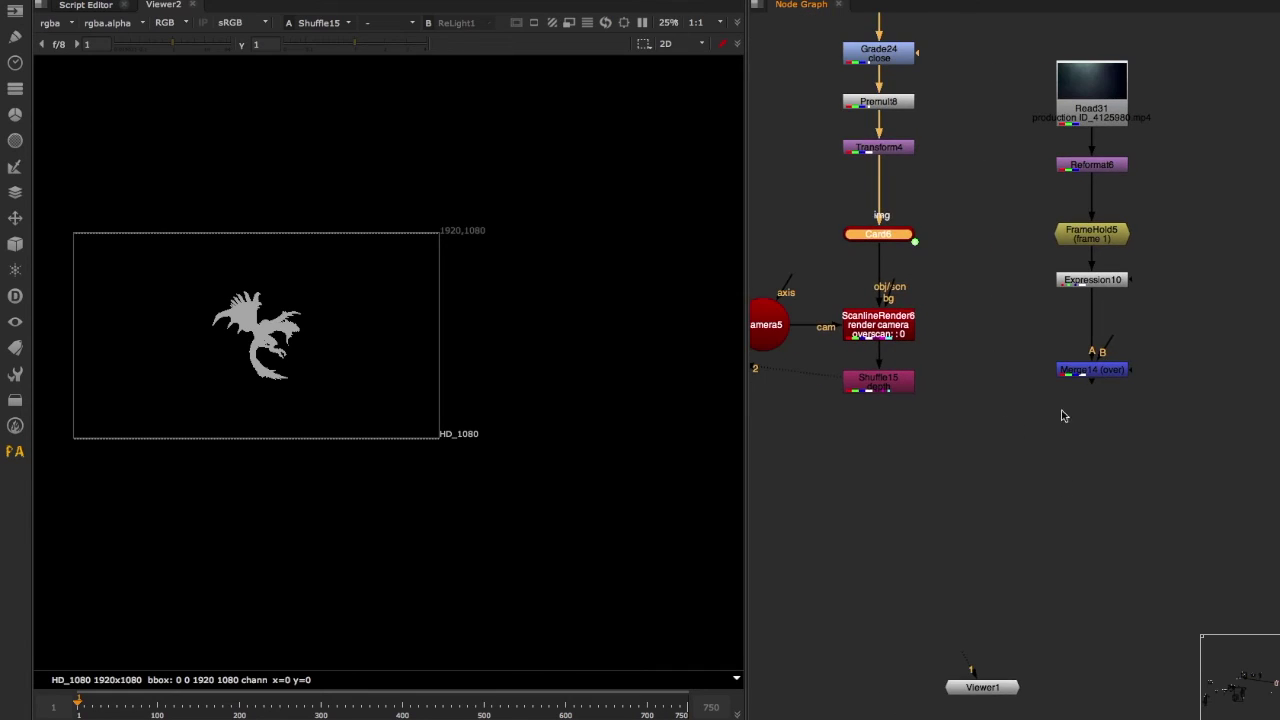
Move Merge14 lower, connect its B input to ScanlineRender6 and display the merge in the viewer
drag(1102, 377, 1102, 422)
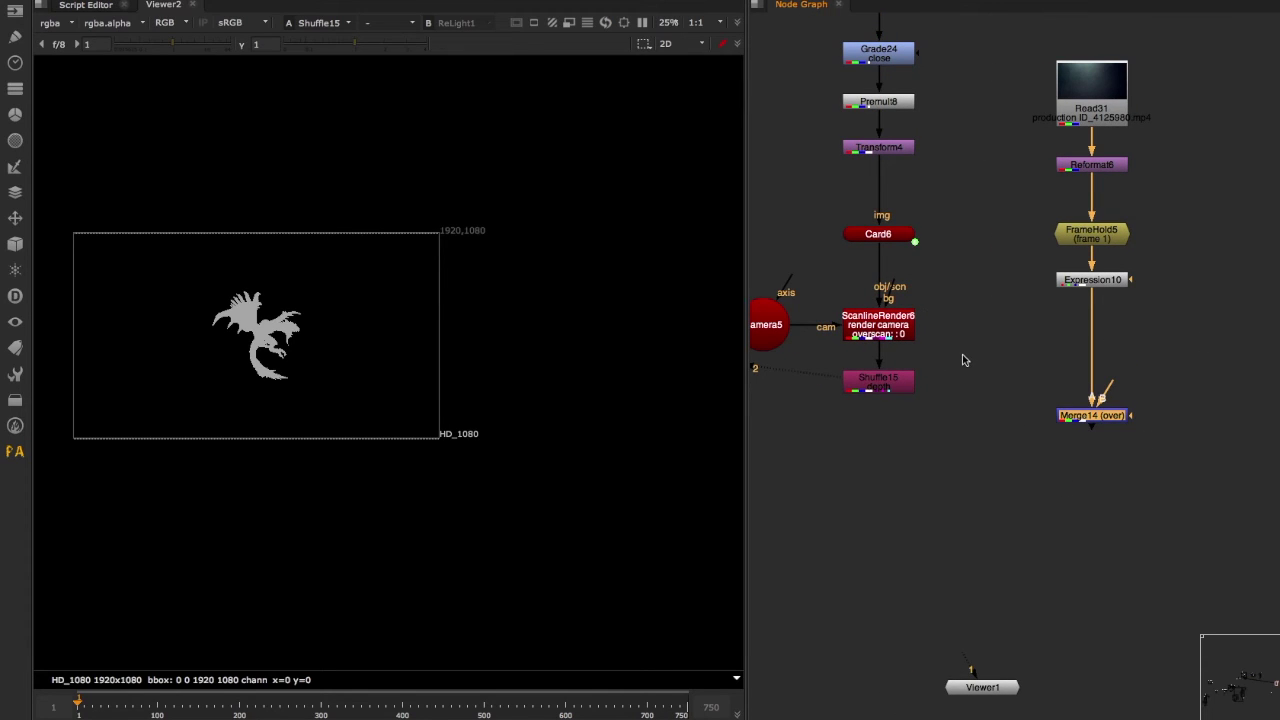
drag(1104, 388, 892, 328)
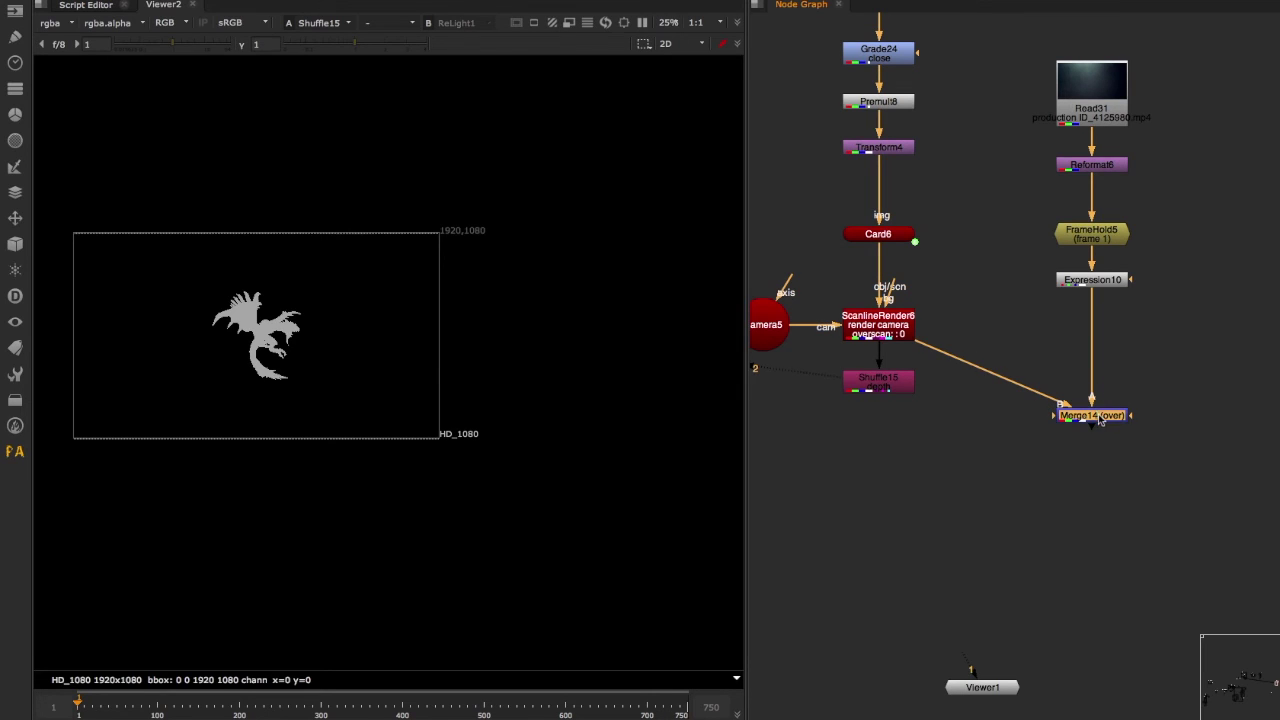
key(2)
click(1104, 340)
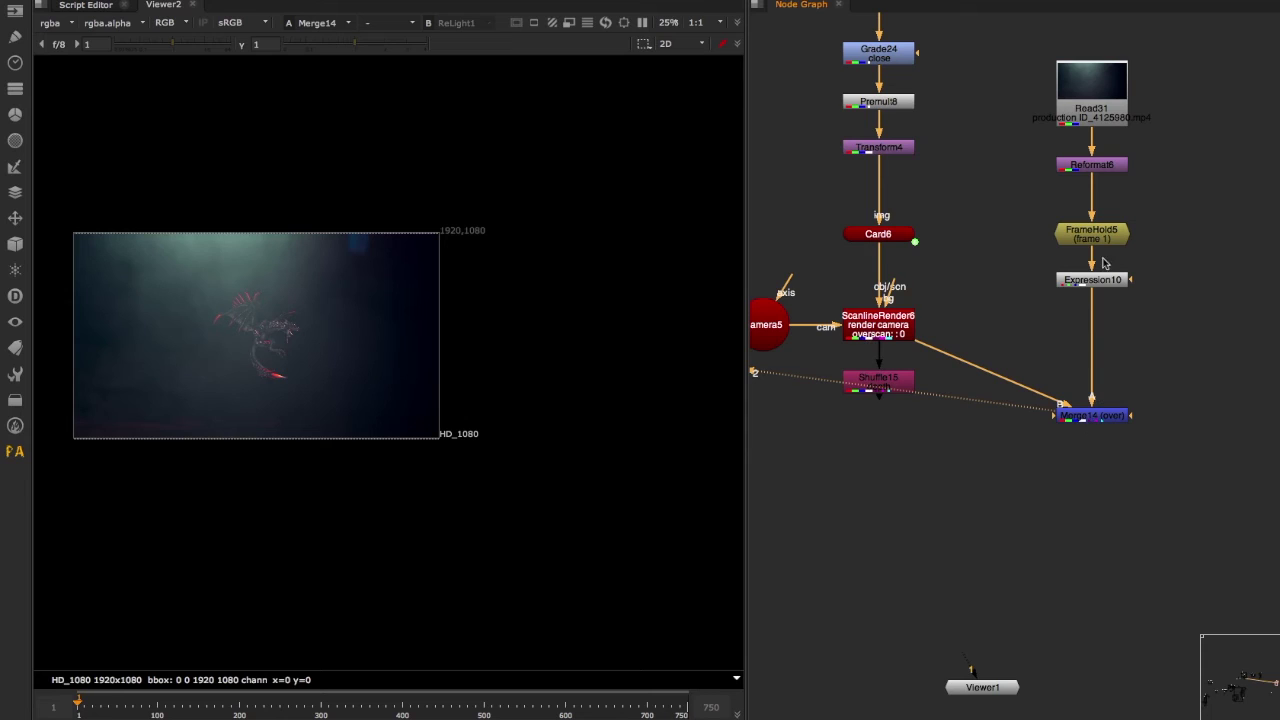
drag(1022, 262, 1171, 334)
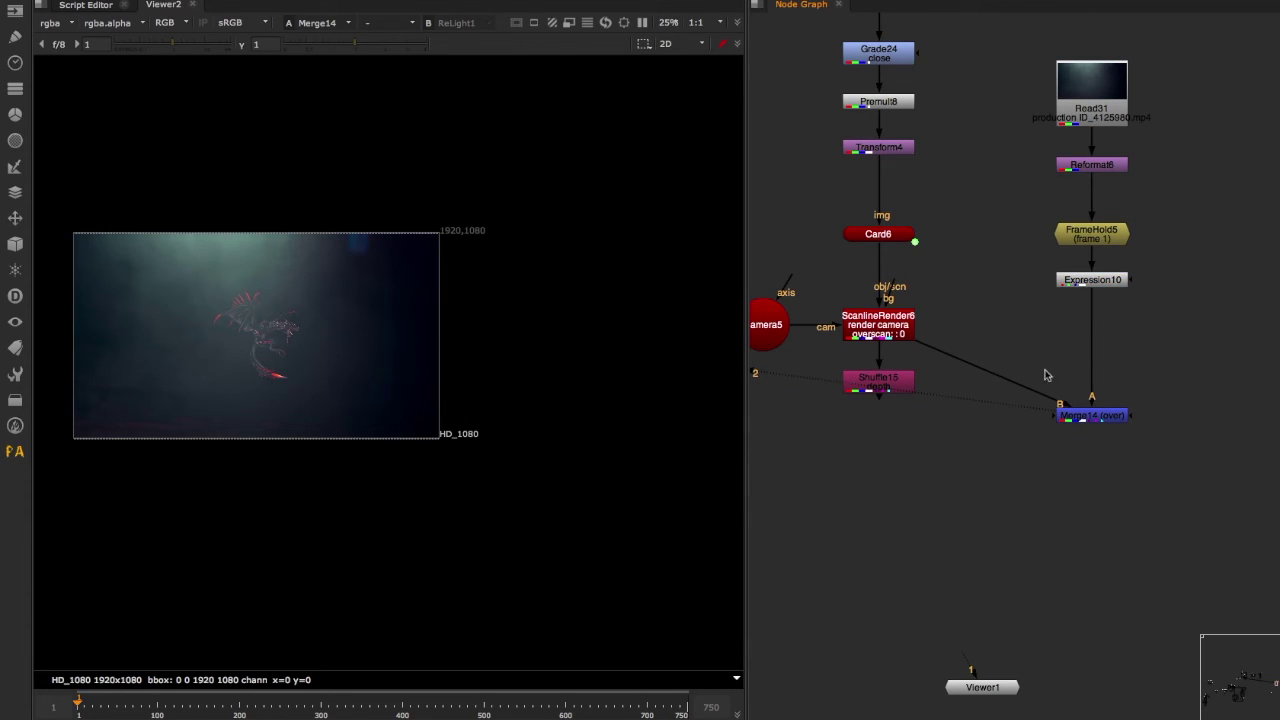
Try several z distances on Card6 against the merged haze, set z to 4.2 and close its properties
scroll(251, 371, up, 3)
double_click(879, 234)
click(1026, 229)
click(994, 230)
click(1055, 225)
click(1037, 228)
click(1020, 228)
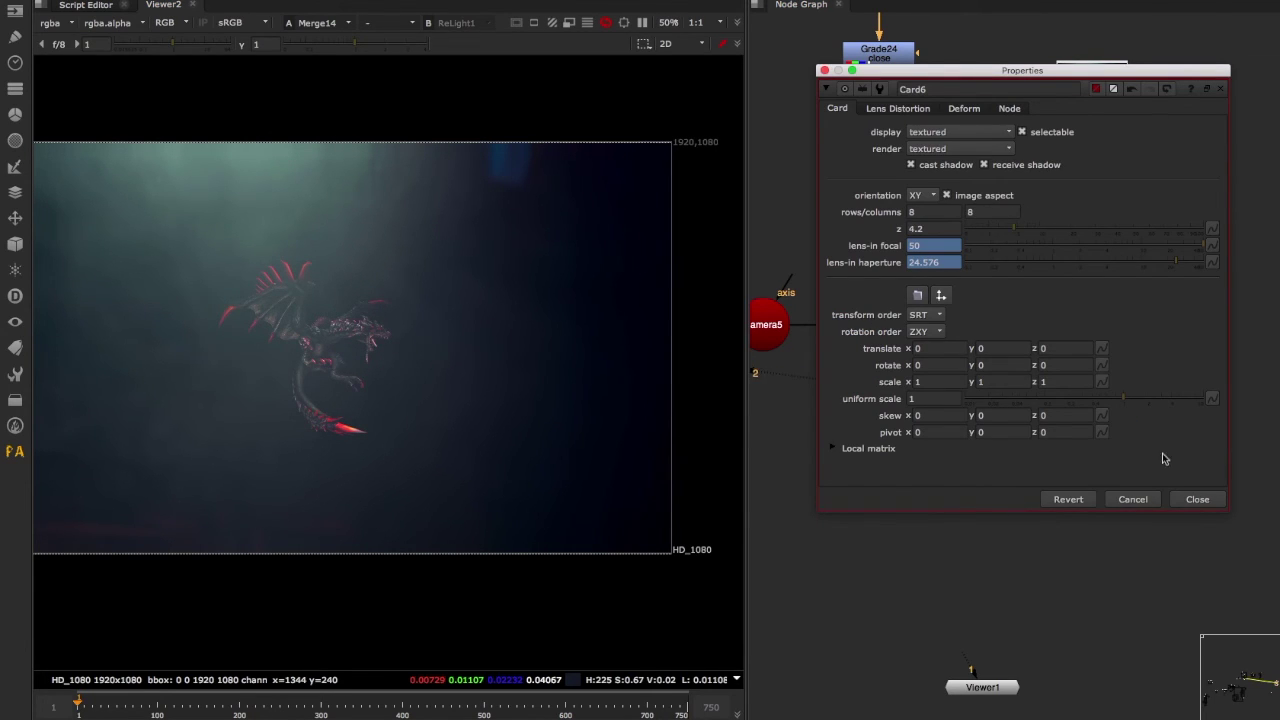
click(1197, 499)
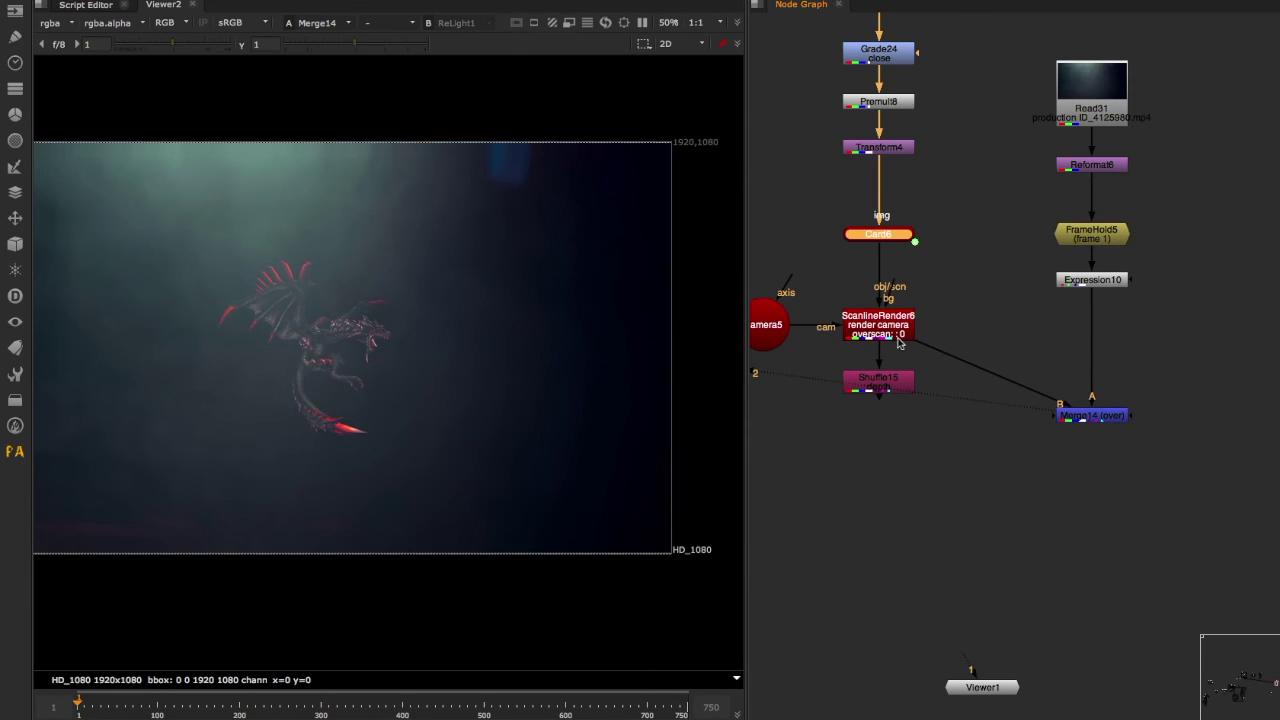
Display Expression10's haze output in the viewer
click(1068, 424)
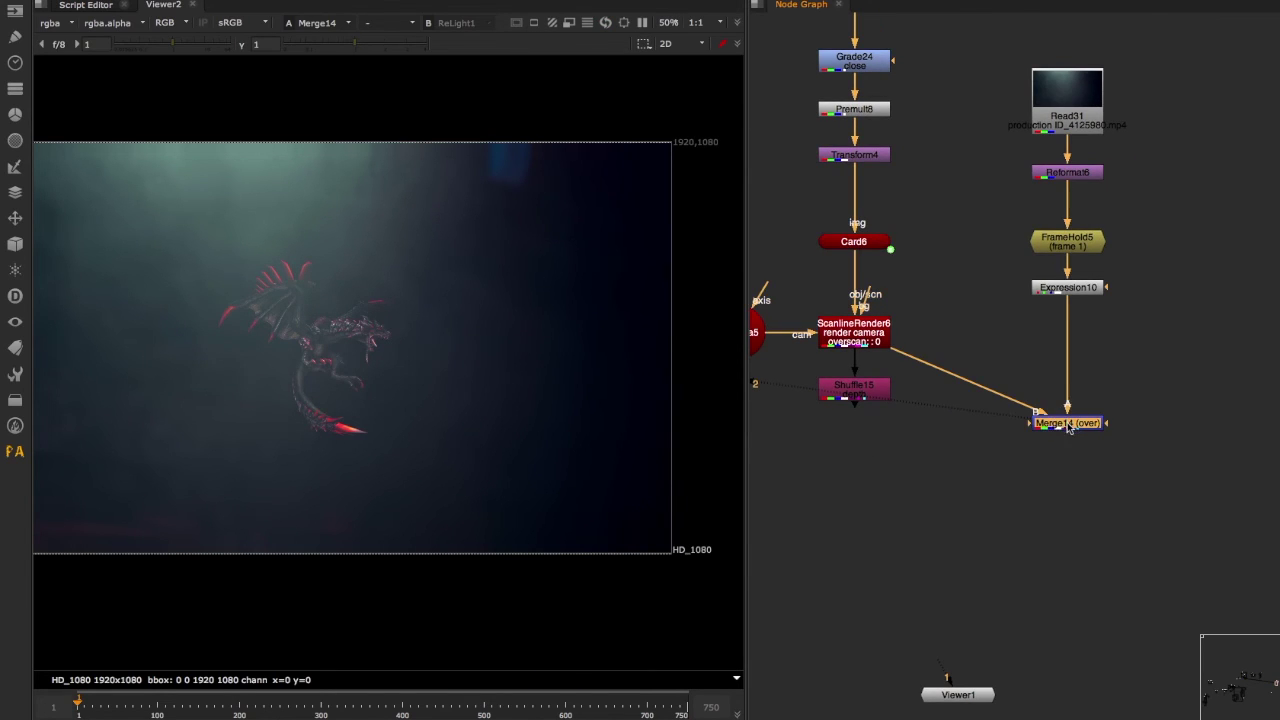
click(1070, 284)
key(2)
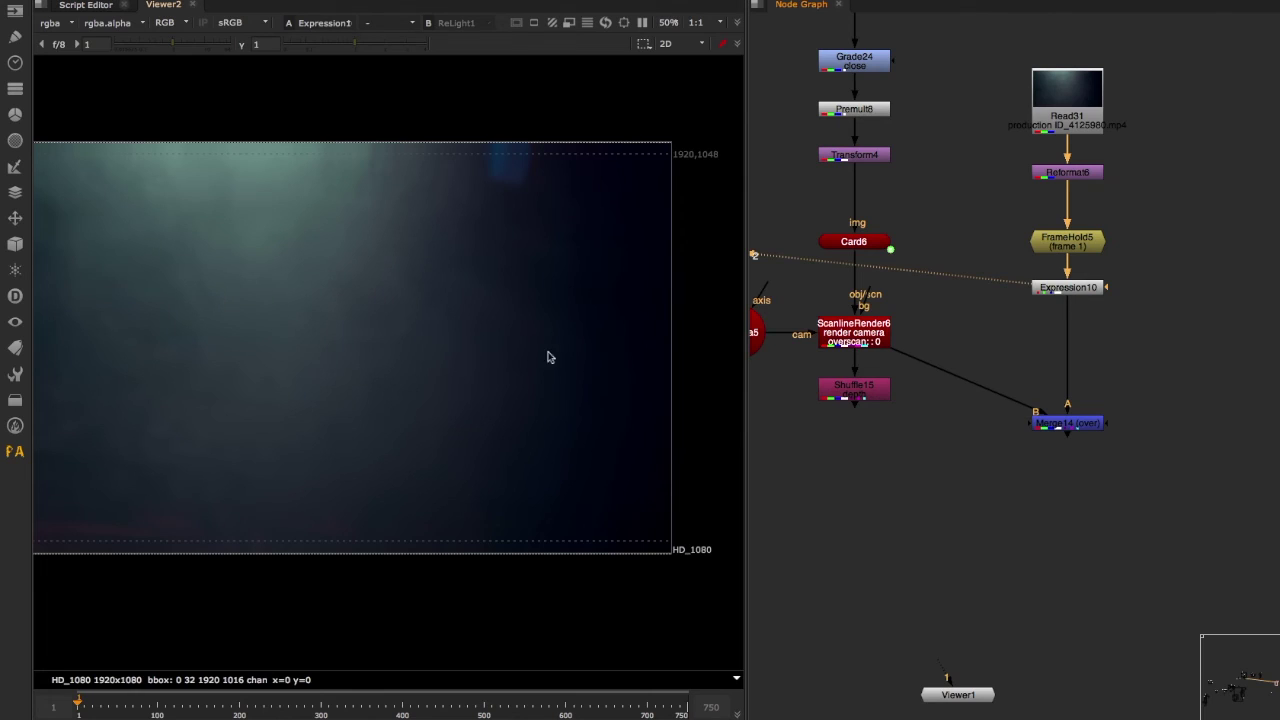
Move Merge14 further below Expression10 to make room for another merge, and close its properties
middle_drag(875, 388, 873, 340)
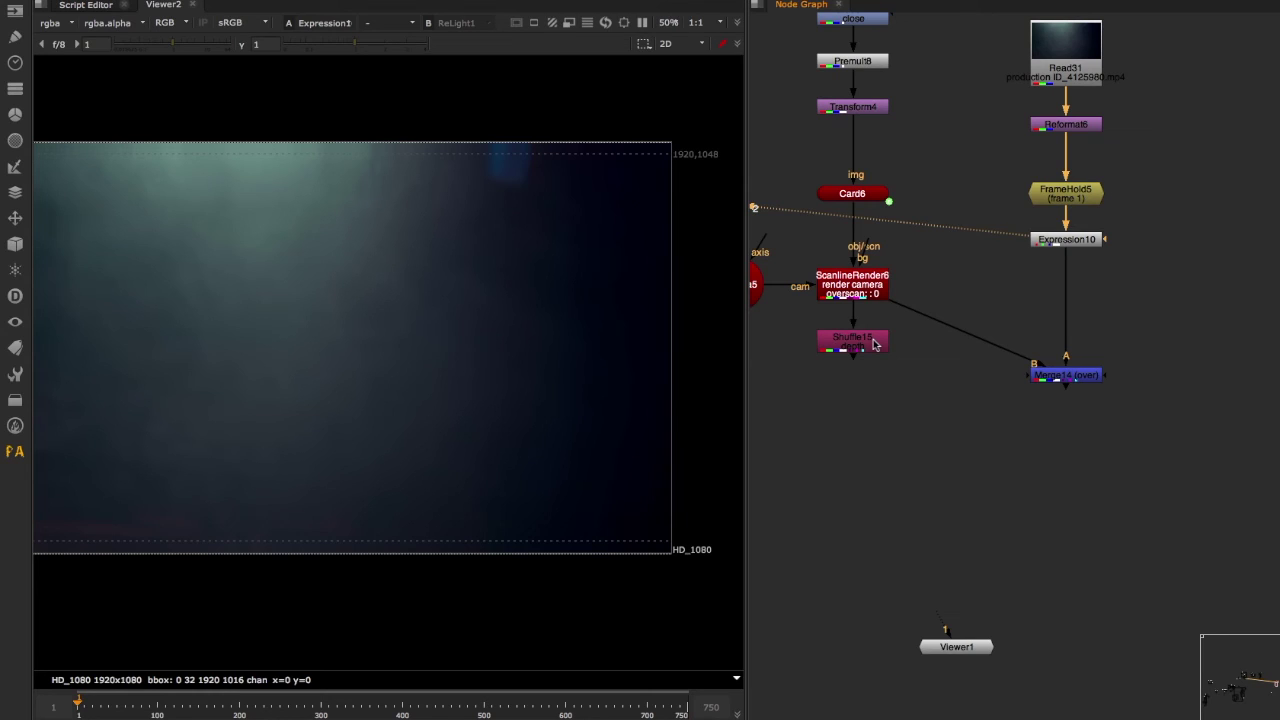
click(923, 354)
double_click(1063, 374)
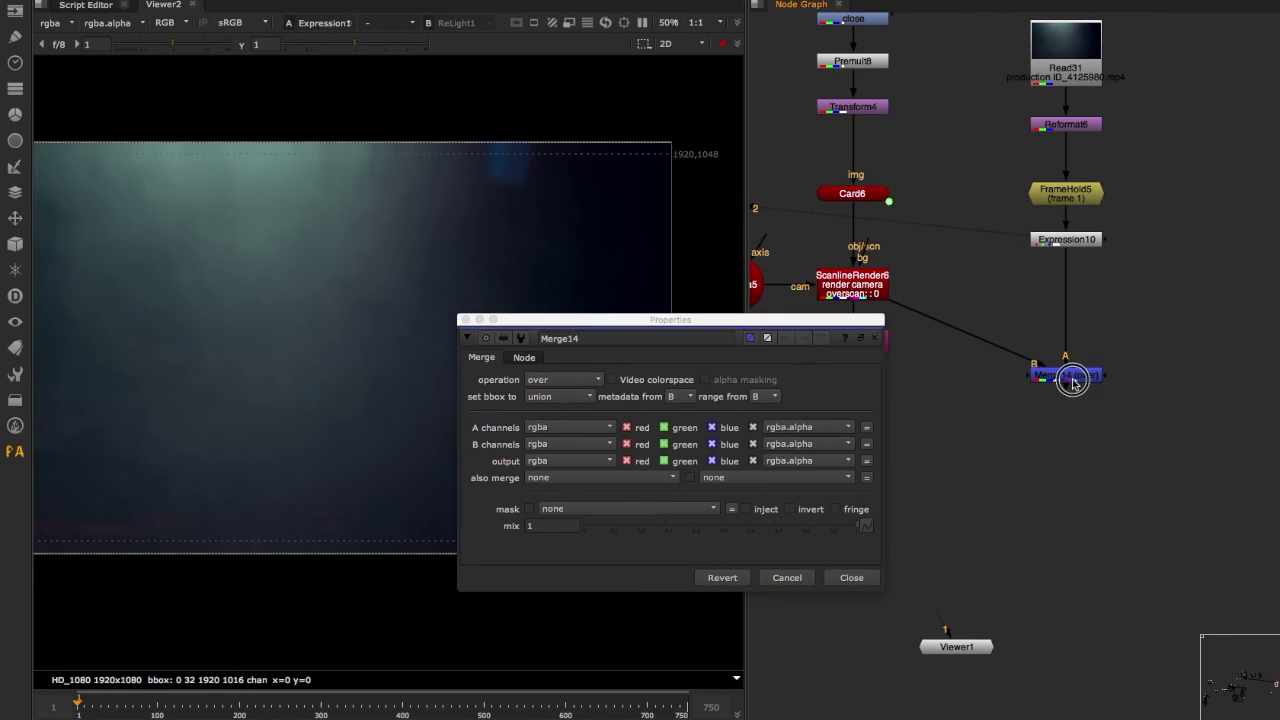
drag(1068, 375, 1068, 511)
click(851, 578)
Insert a stencil merge between Expression10 and Merge14, connect Shuffle15 to its A input and display the result
click(913, 433)
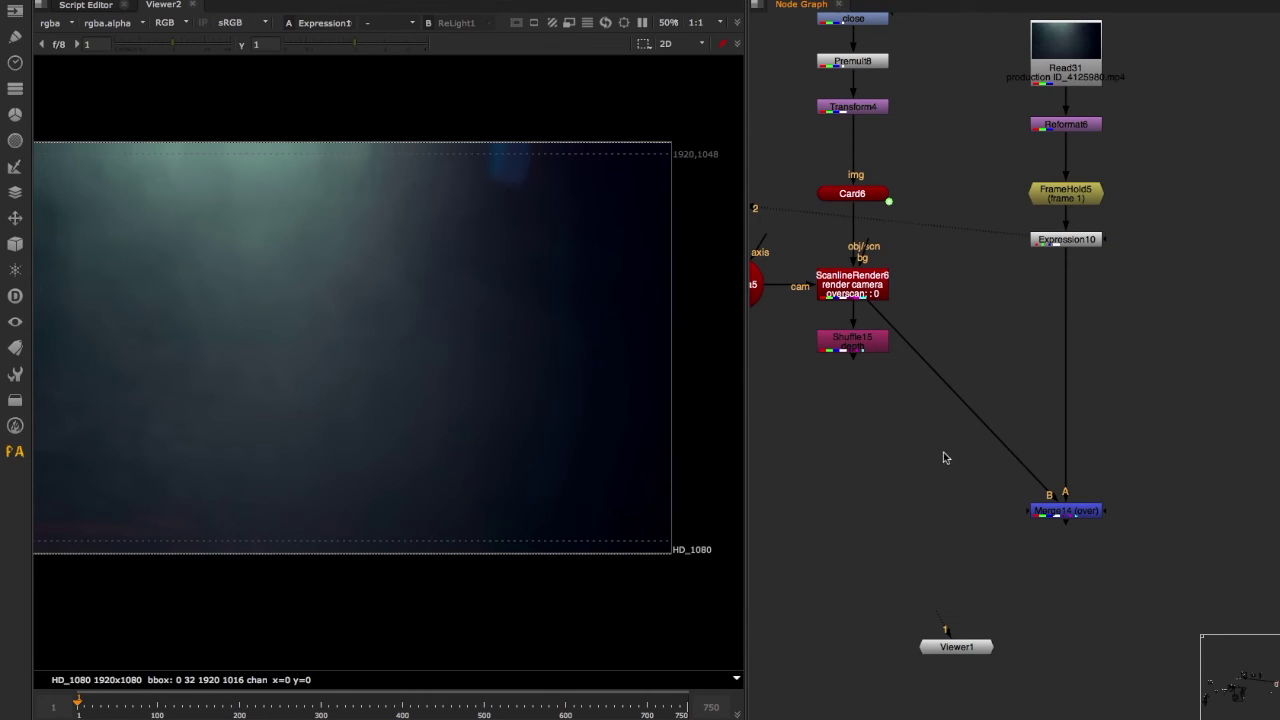
key(m)
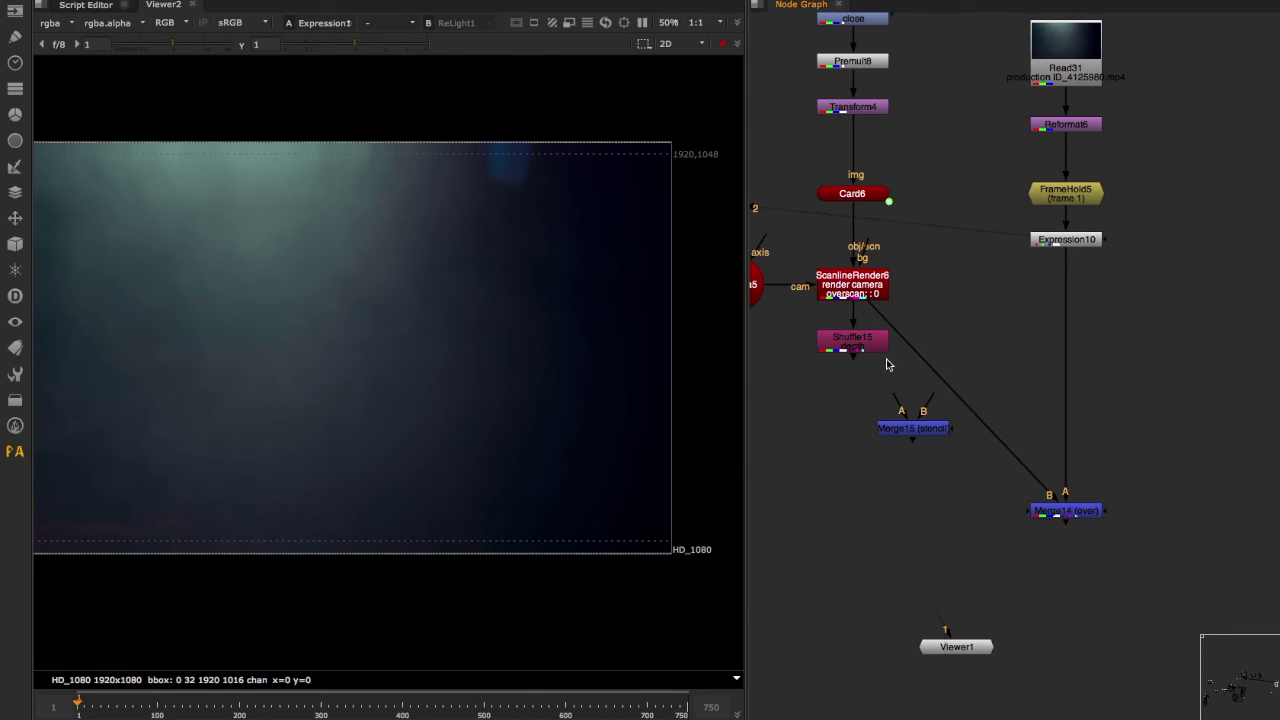
drag(859, 339, 857, 376)
drag(914, 428, 1066, 383)
key(2)
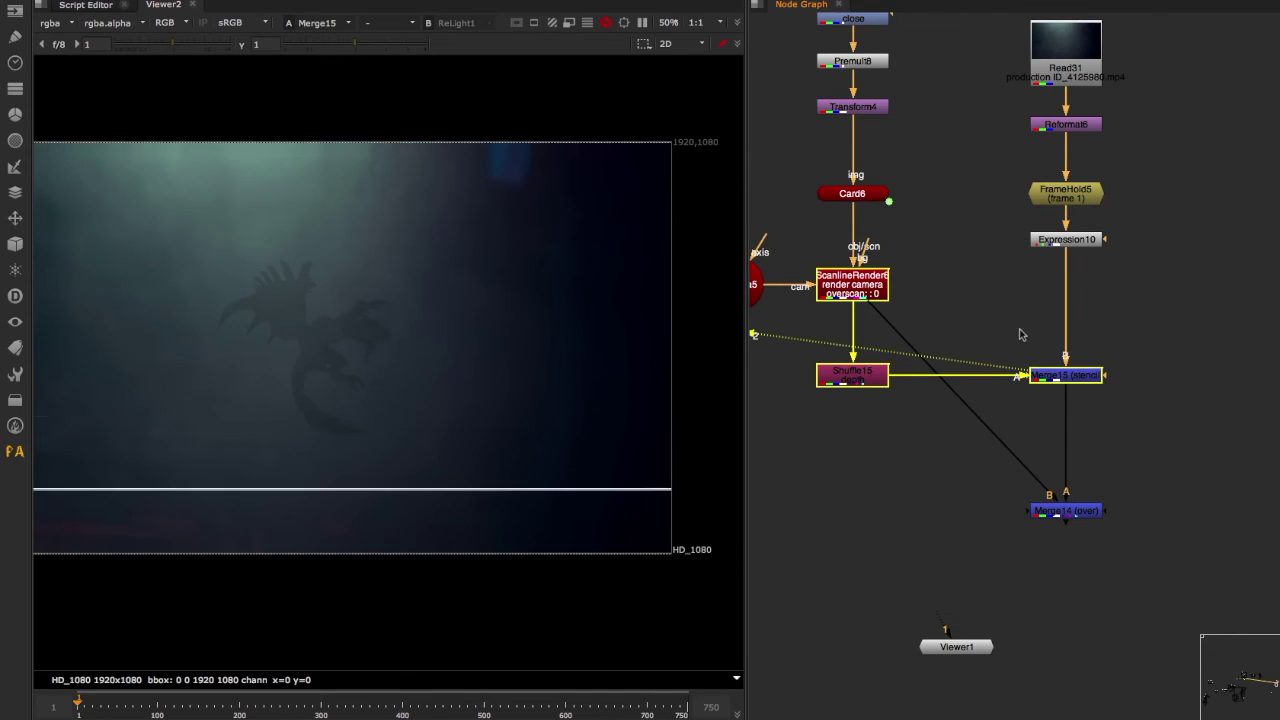
Open Card6's properties and raise z to 14 while the stencilled haze is displayed
click(1008, 298)
middle_drag(1004, 290, 1020, 312)
click(883, 214)
double_click(884, 217)
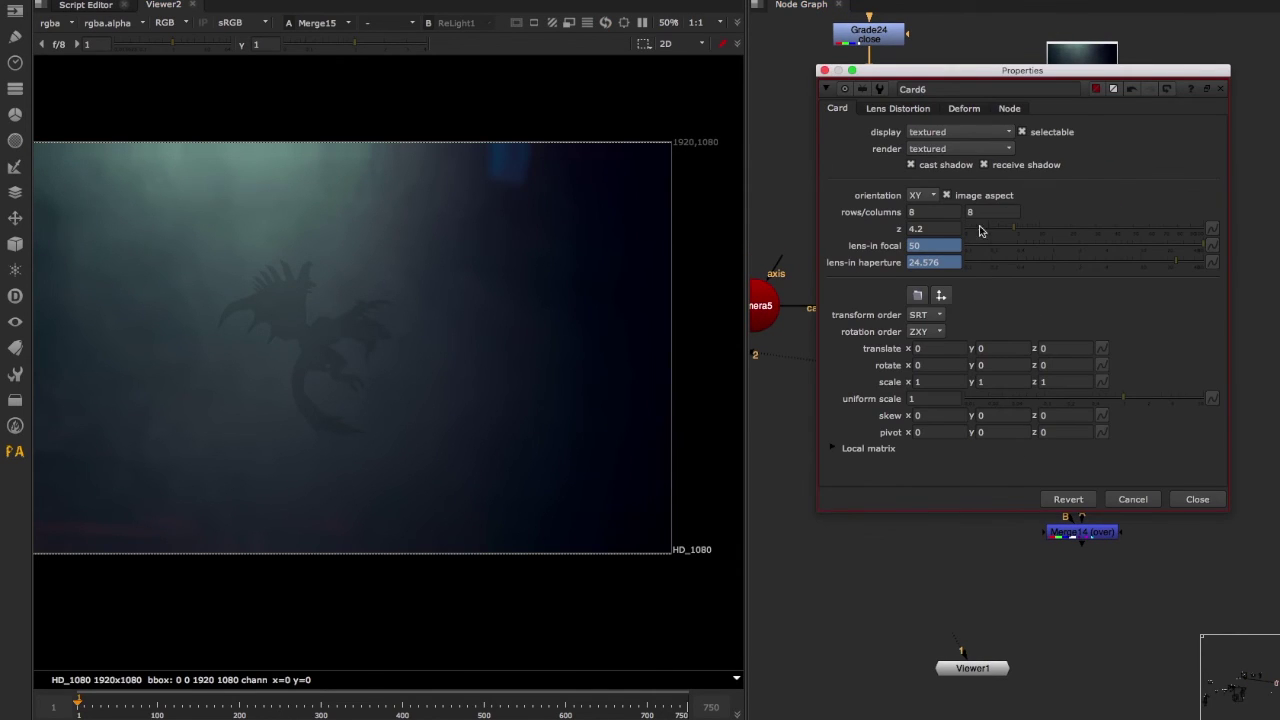
drag(992, 234, 1064, 229)
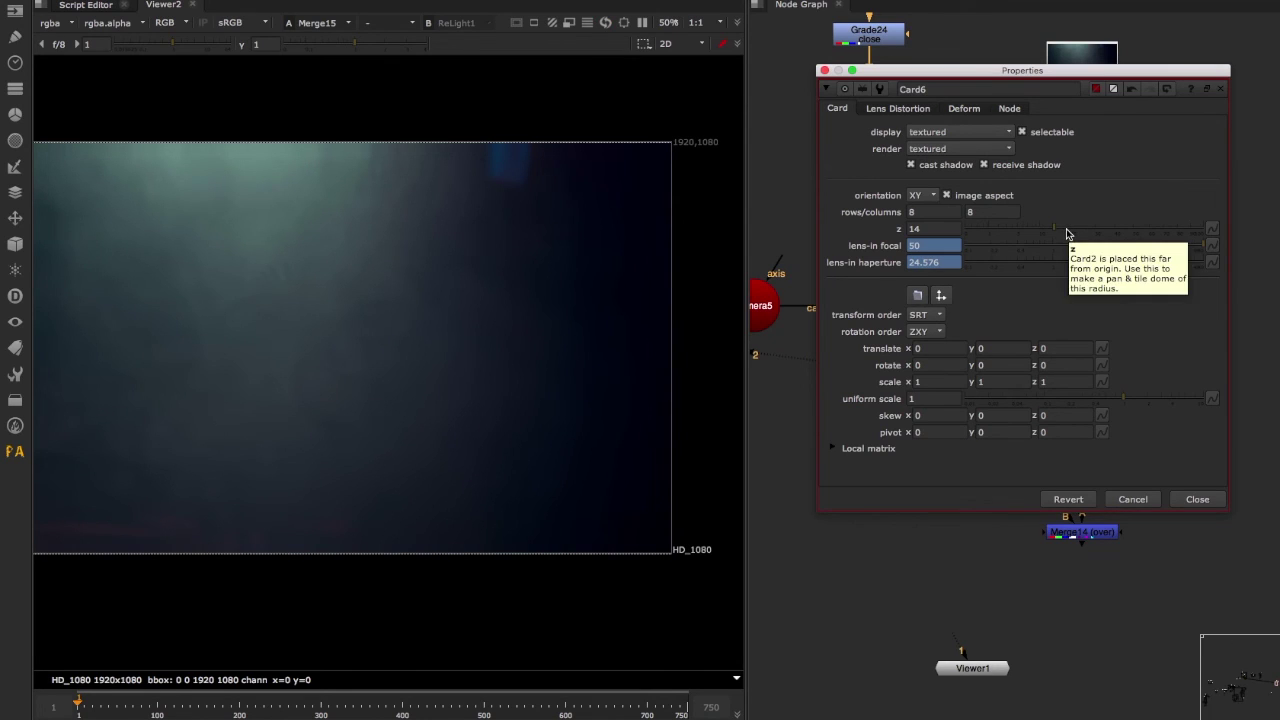
Display Shuffle15's depth in the viewer to check the card's depth value, and close Card6's properties
drag(908, 71, 1034, 68)
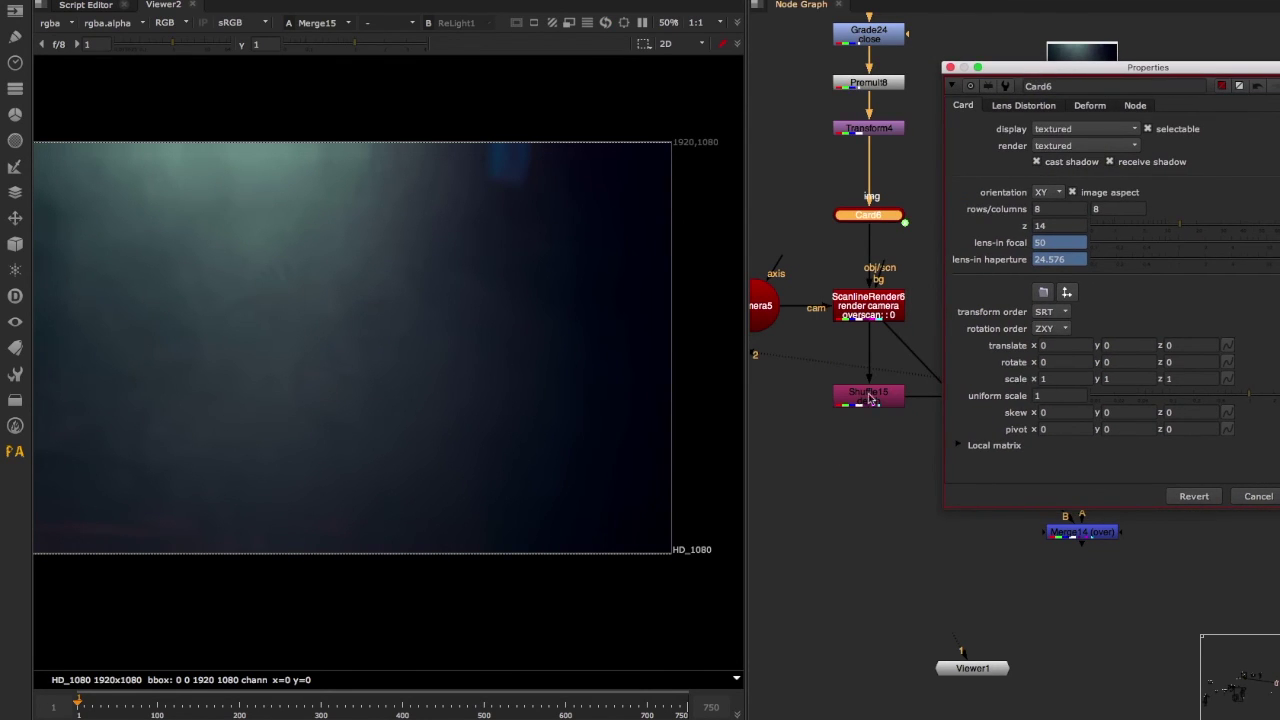
click(874, 394)
key(2)
middle_drag(881, 386, 839, 379)
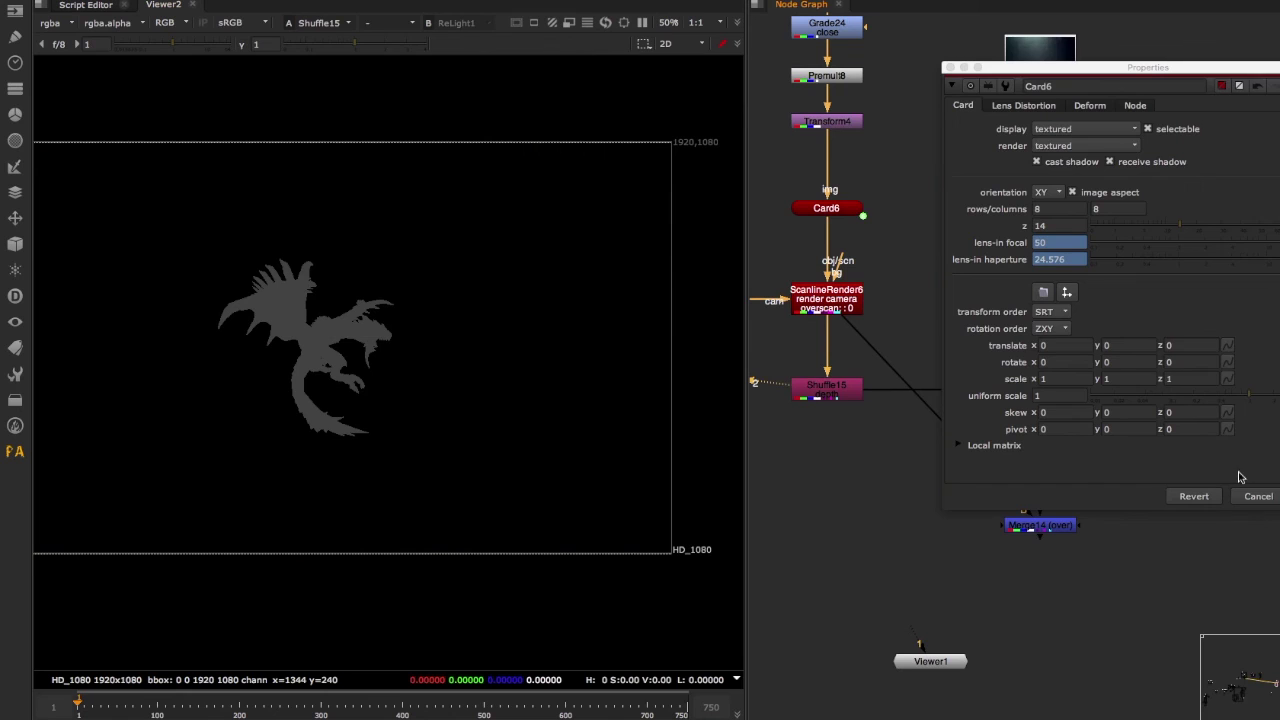
drag(1132, 61, 970, 72)
click(1178, 489)
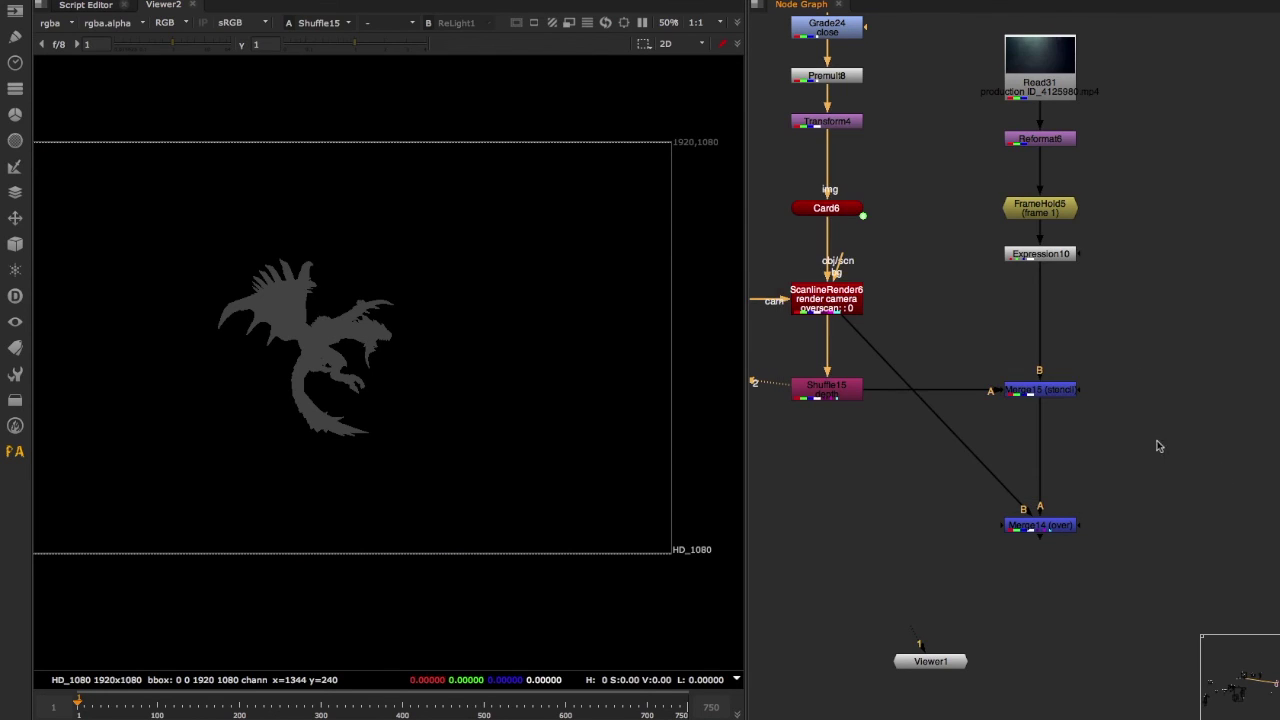
Display the stencil merge, try low Card6 z distances such as 0.9 and 1.6, and close its properties
click(1040, 389)
key(1)
double_click(855, 391)
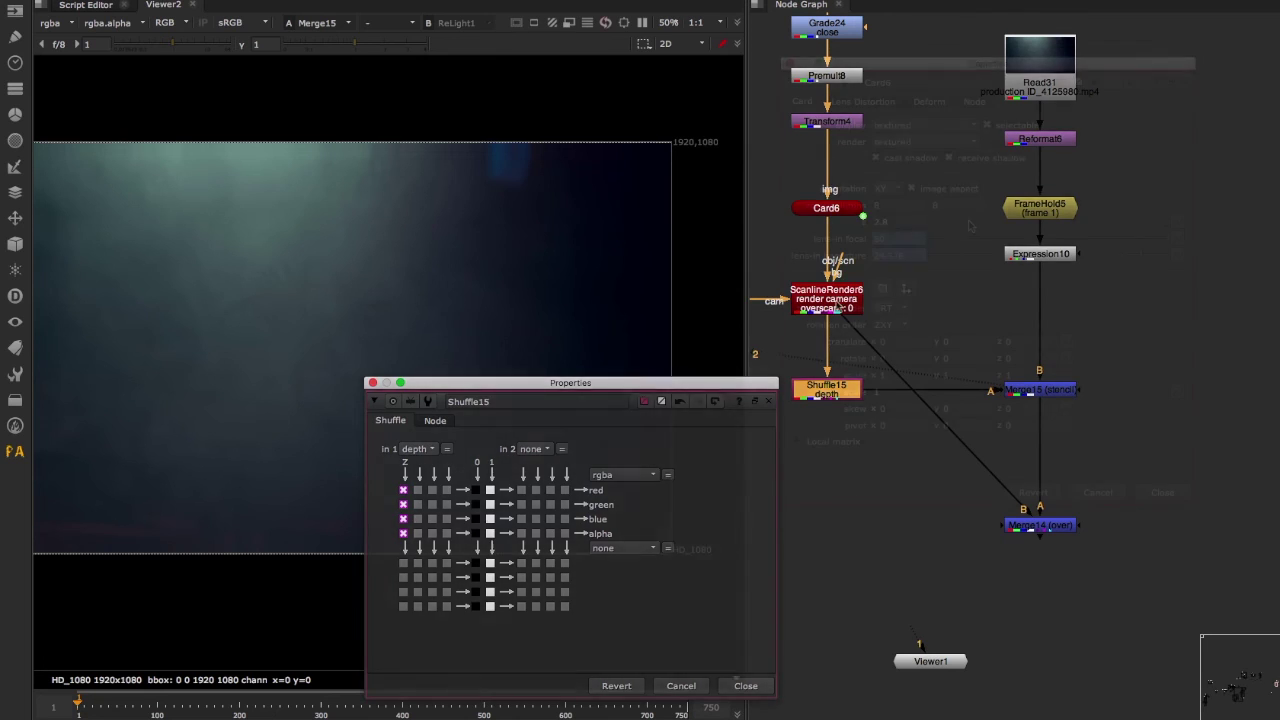
double_click(826, 208)
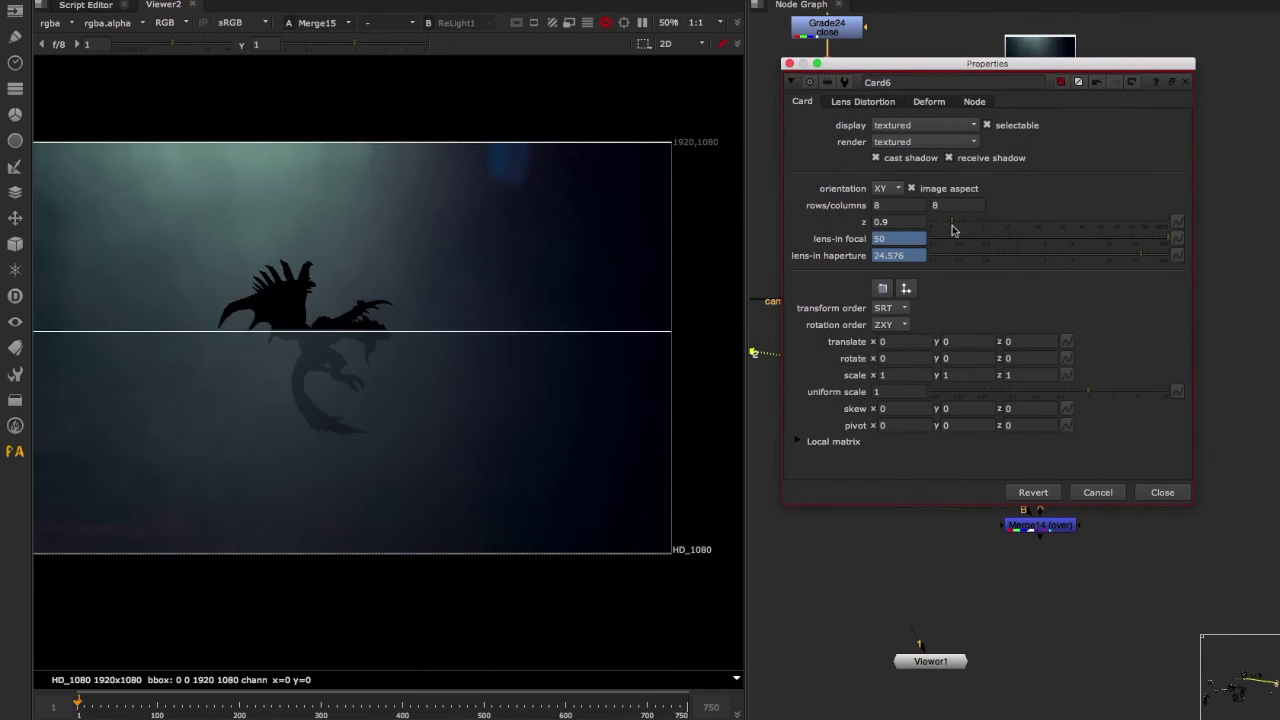
drag(962, 226, 960, 227)
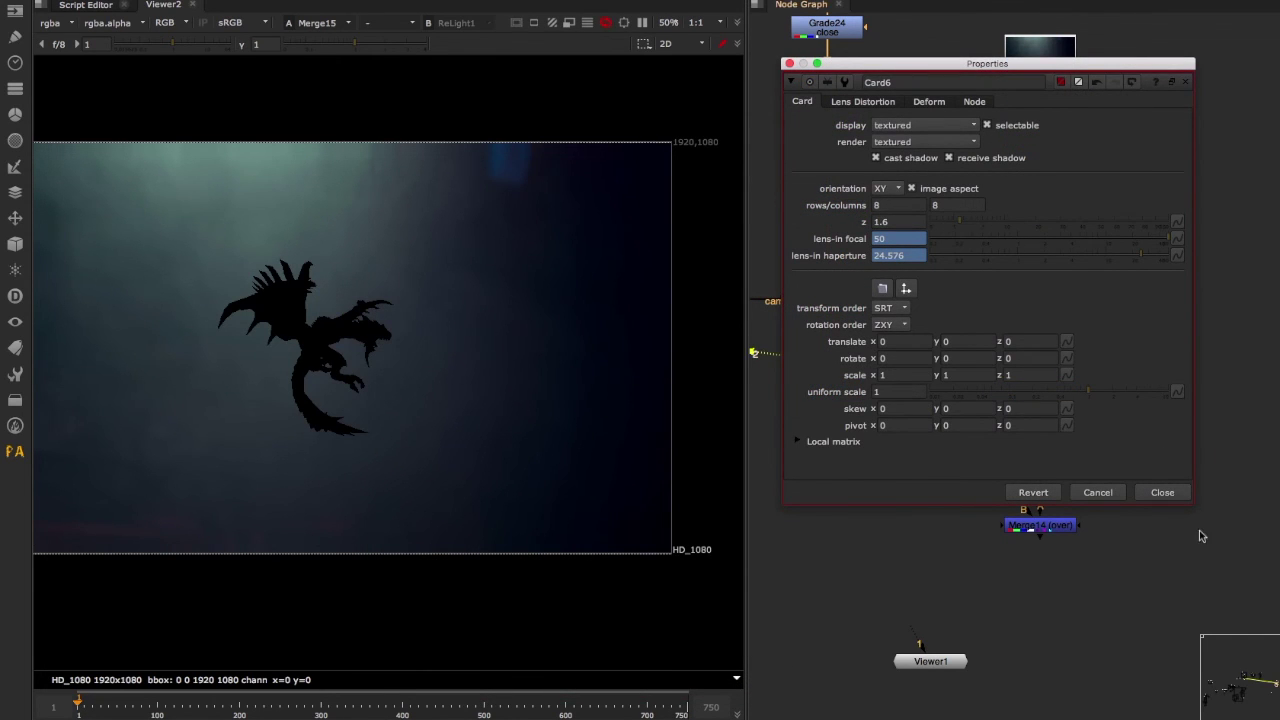
click(1160, 493)
Display Merge14 in the viewer to see the dragon combined with the stencilled haze
middle_drag(1145, 592, 1088, 495)
click(976, 430)
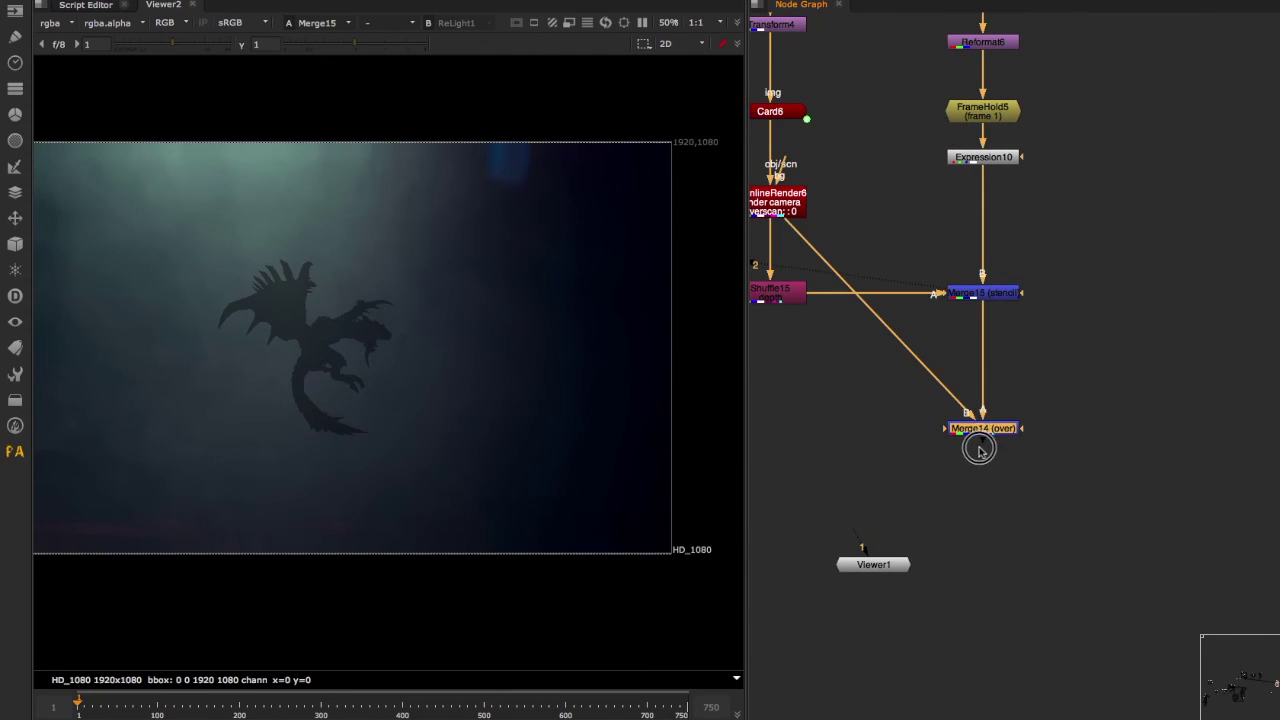
drag(1054, 366, 854, 546)
key(2)
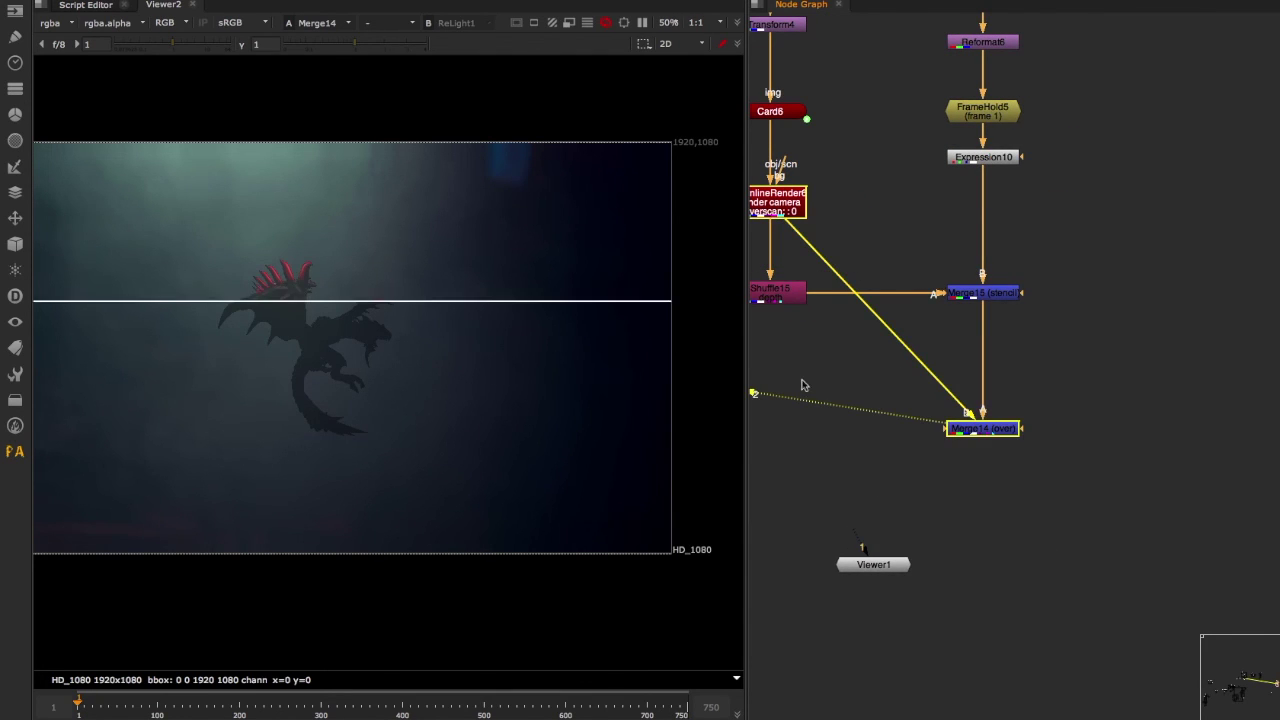
Try Card6 z distances up to 27.5 against the merged result, set z to 3.6 and close its properties
middle_drag(823, 395, 856, 507)
double_click(832, 227)
click(989, 226)
click(1033, 227)
click(1054, 222)
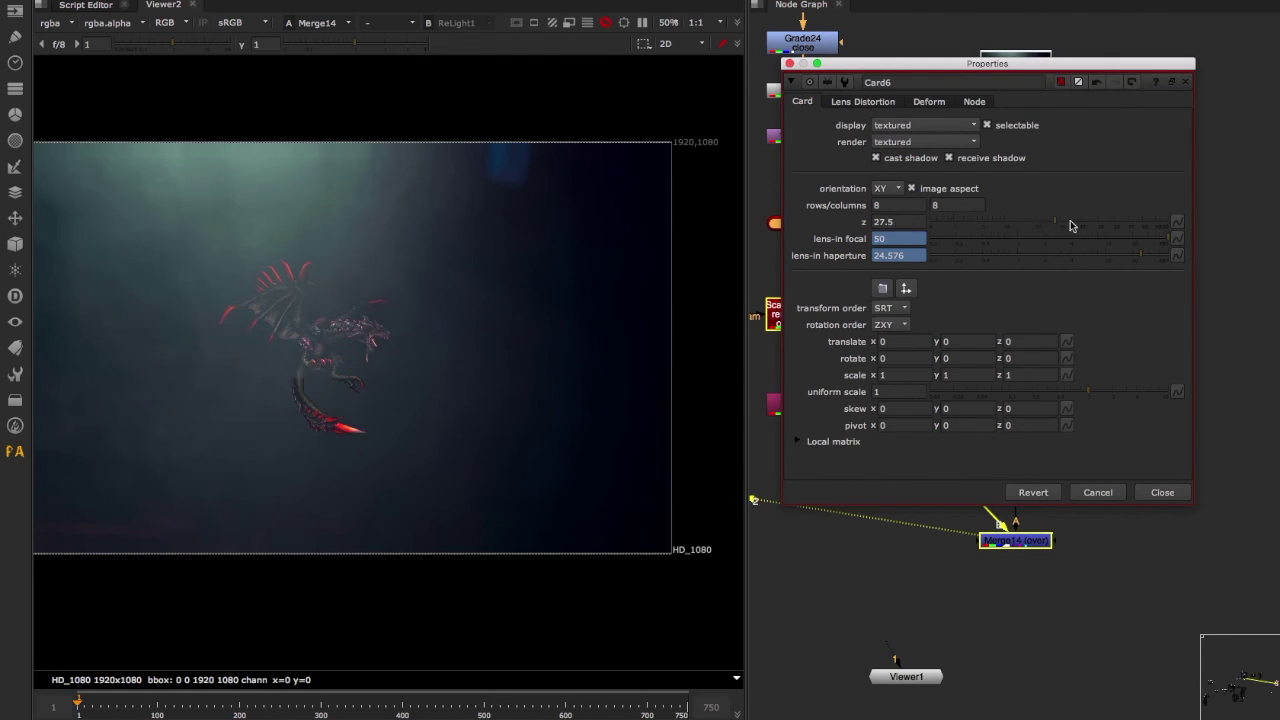
click(941, 226)
click(968, 225)
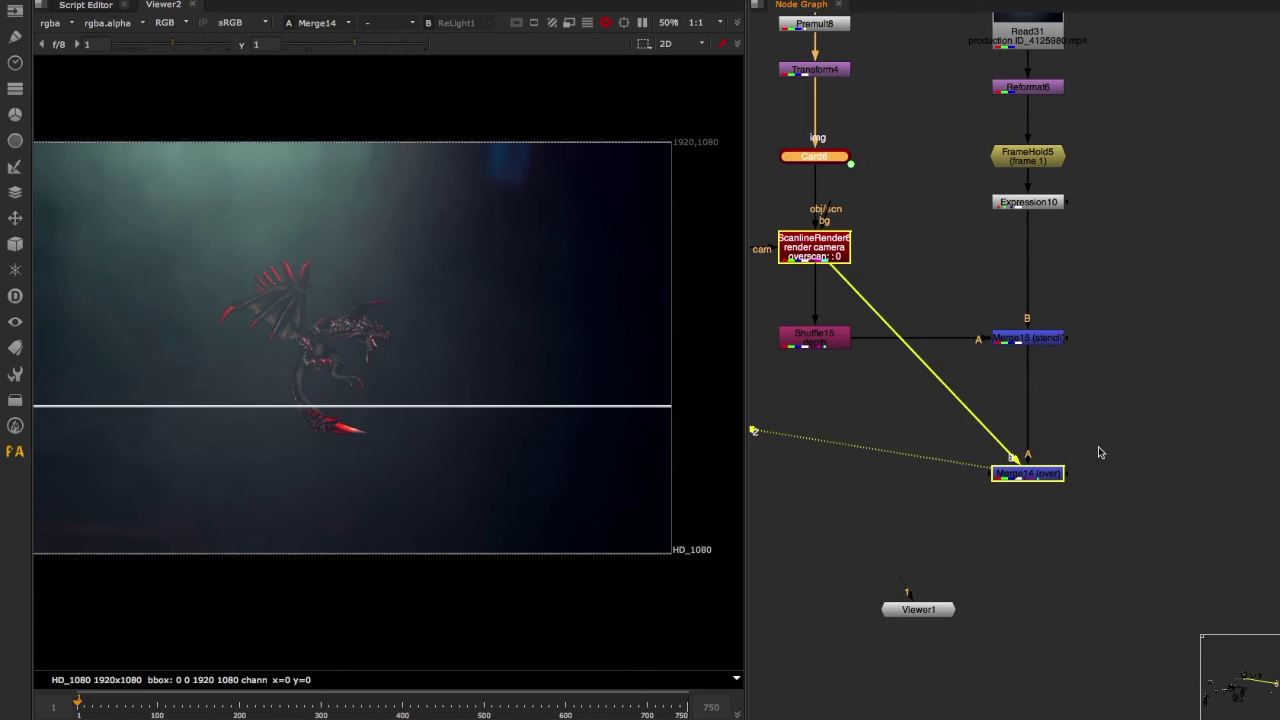
Delete the stencil merge below Expression10 and move Shuffle15 lower beneath ScanlineRender6
drag(1142, 300, 955, 369)
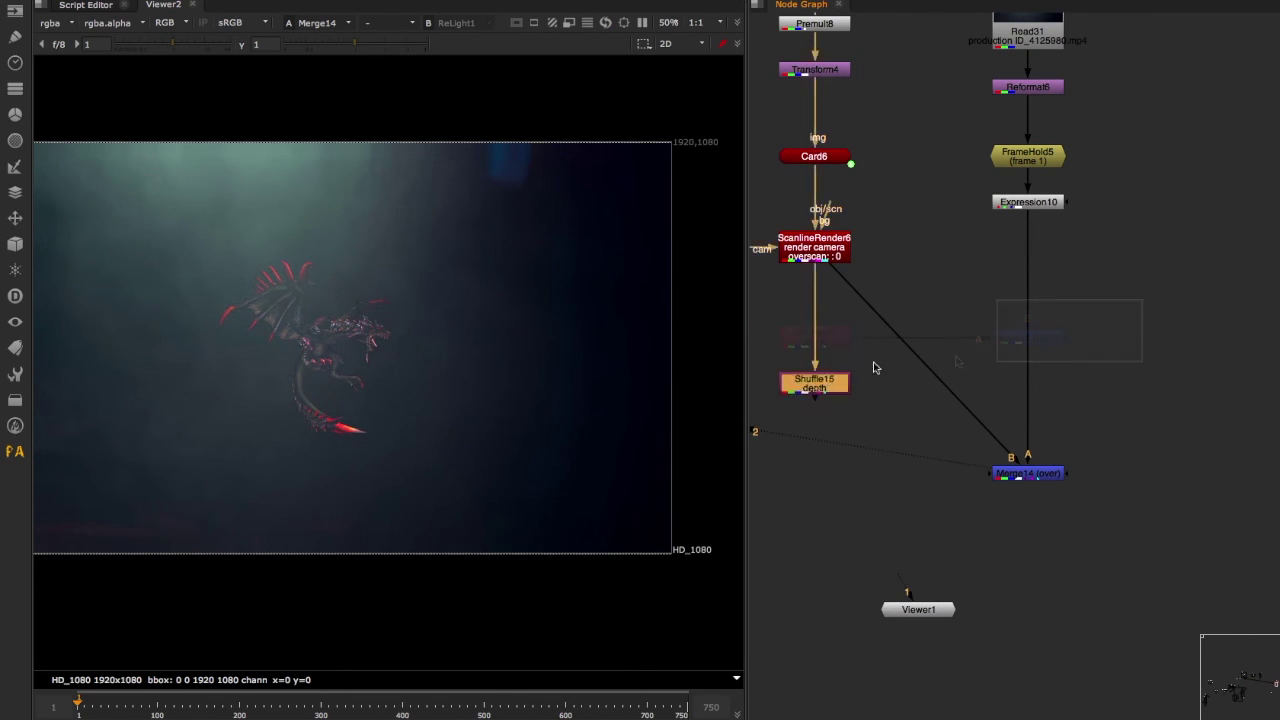
click(859, 406)
click(818, 383)
Insert a merge between ScanlineRender6 and Merge14 with Shuffle15 as its A input, set its operation to multiply and display it
click(860, 411)
key(m)
drag(886, 391, 946, 390)
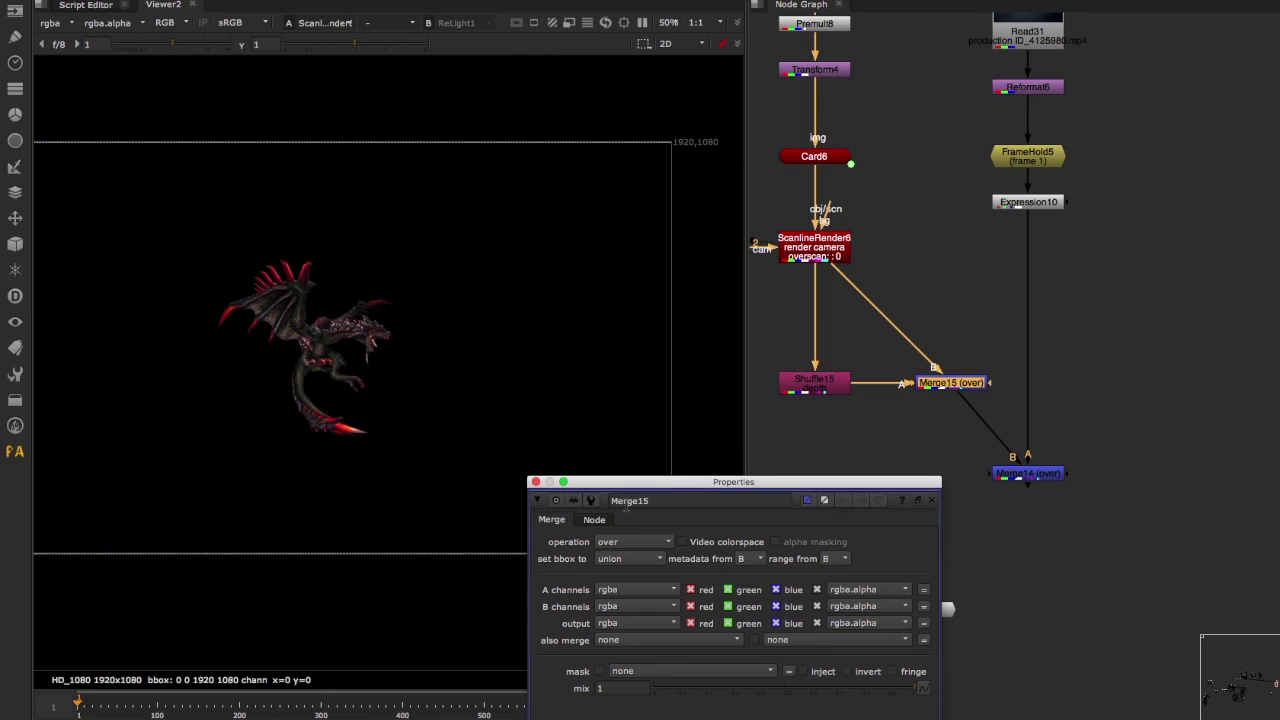
click(633, 541)
click(633, 511)
click(884, 353)
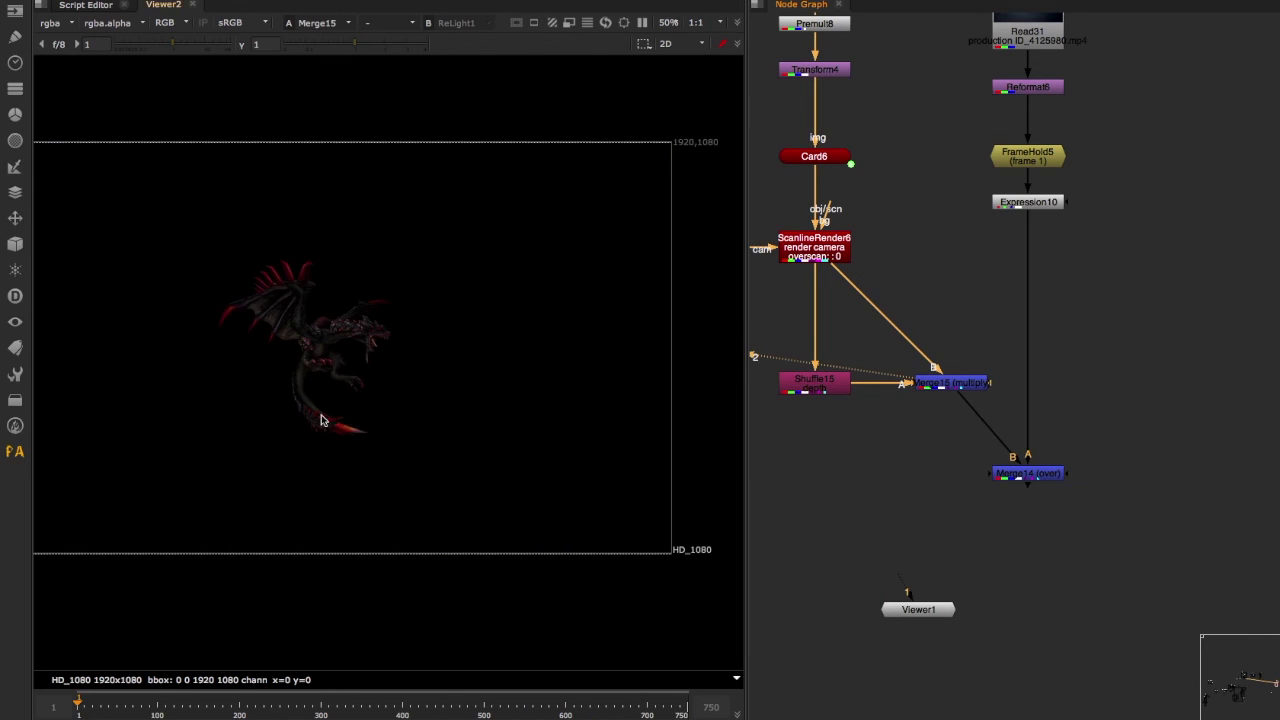
Try Card6 z distances such as 0.35 and 12.5 with the multiply merge displayed, and close its properties
double_click(796, 155)
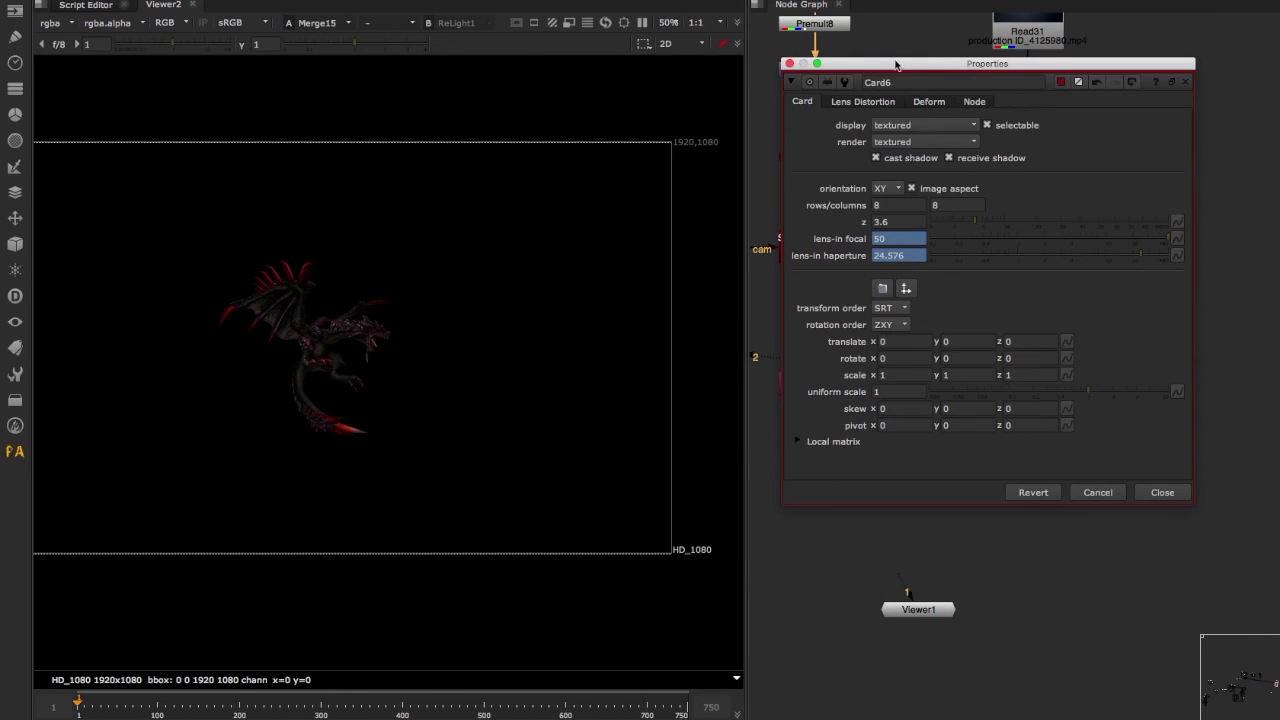
drag(896, 64, 932, 121)
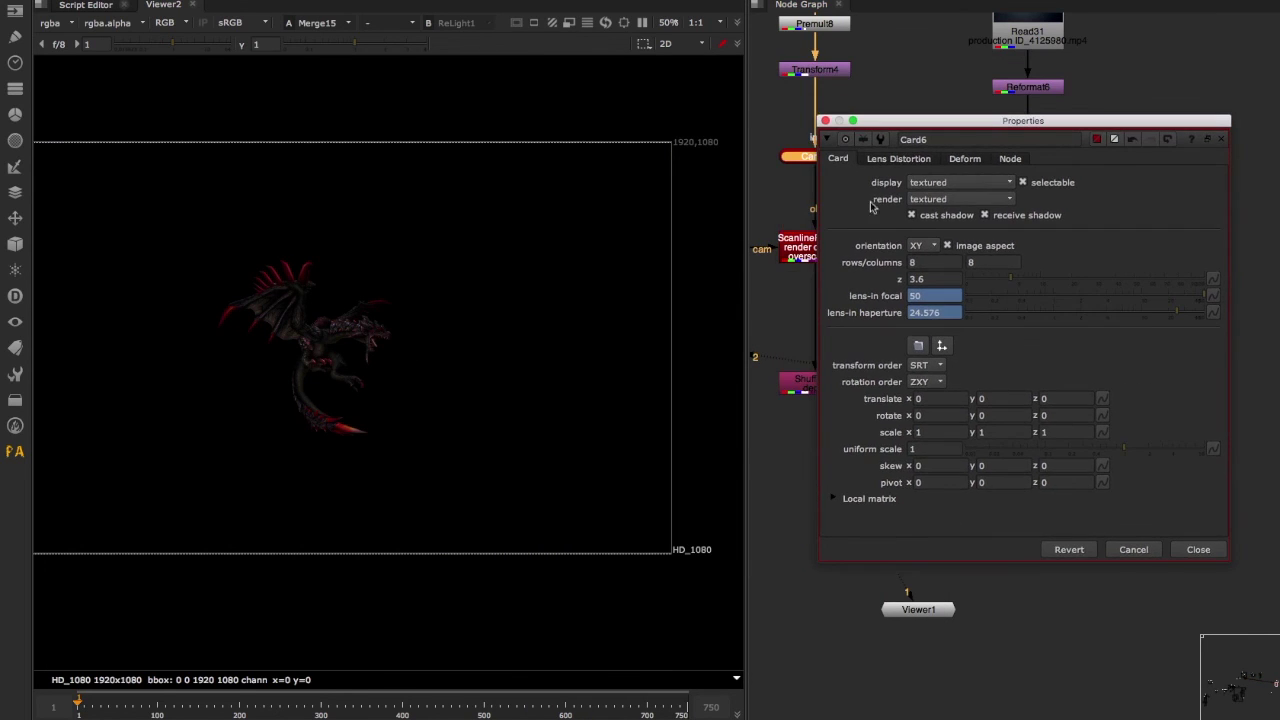
click(979, 283)
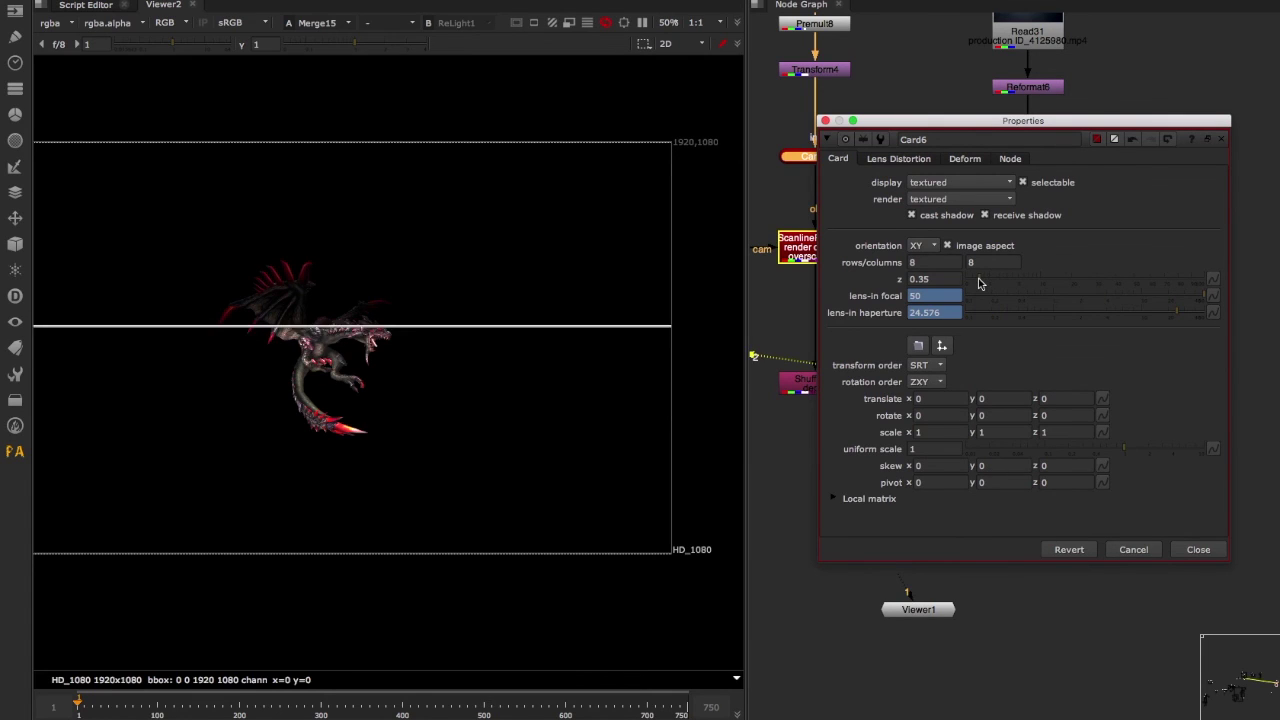
drag(979, 283, 1049, 283)
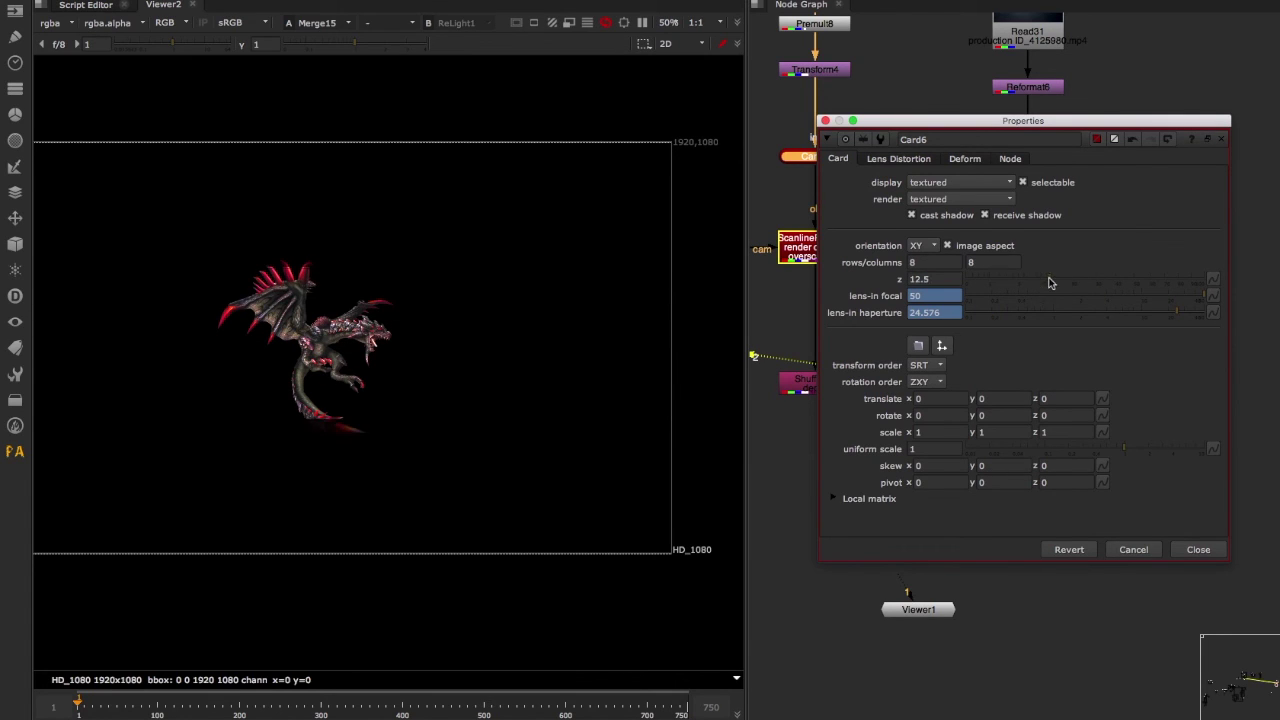
click(1198, 549)
Display Merge14 in Viewer2 and enlarge Viewer1 beside it to show the 3D scene
click(284, 361)
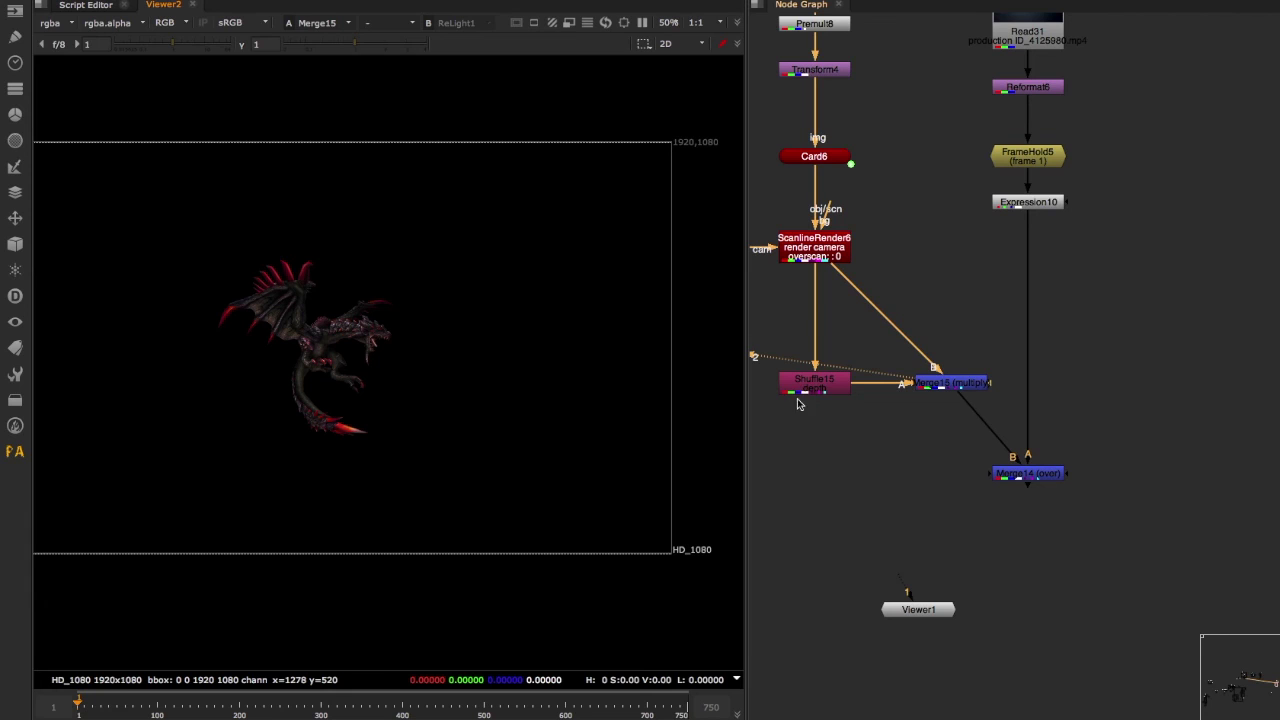
drag(1010, 455, 1012, 458)
click(1020, 476)
key(2)
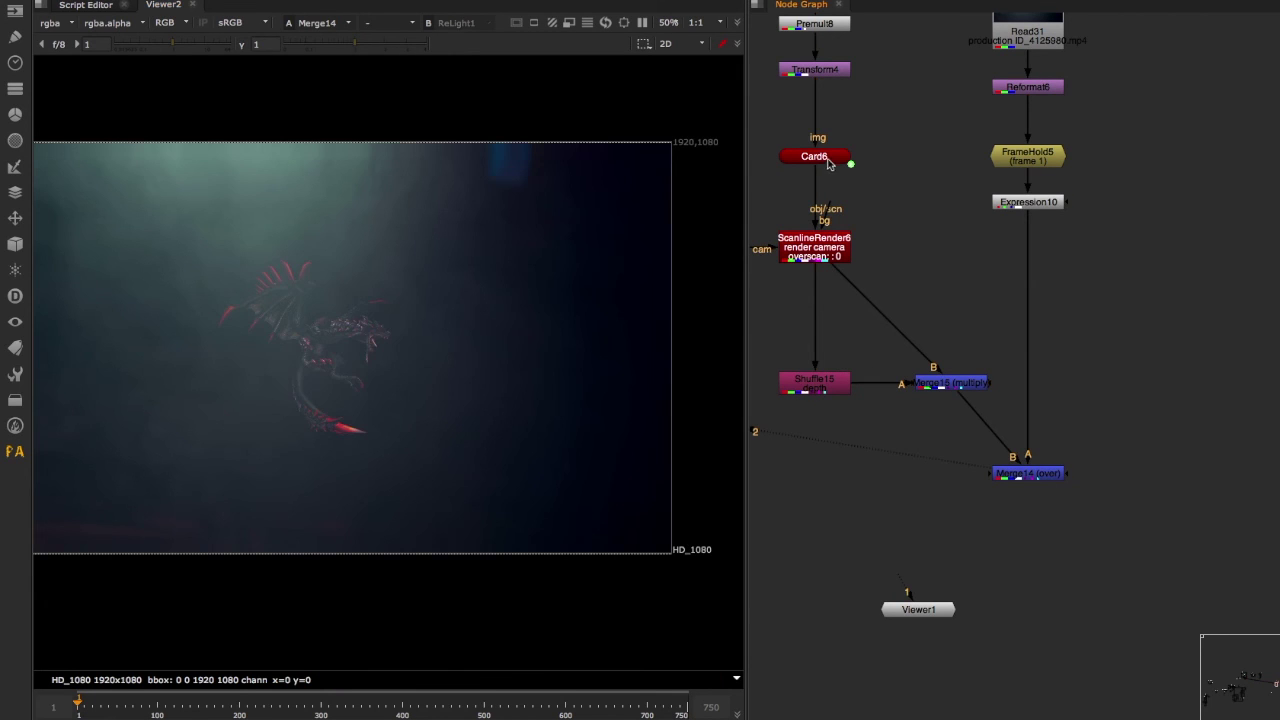
drag(741, 238, 466, 234)
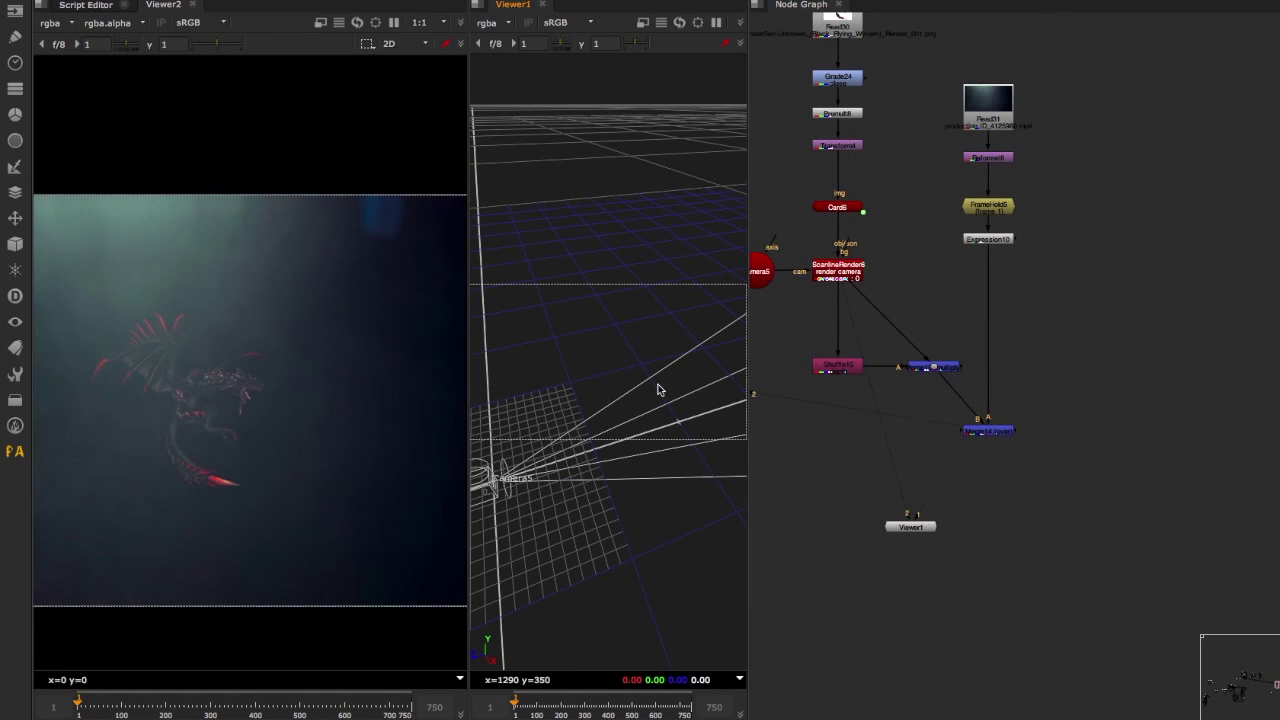
Compare Card6 at z 3.6 and 10.5 in the 3D scene and the haze composite, set z to 2.6 and close its properties
click(840, 208)
double_click(840, 208)
click(1010, 280)
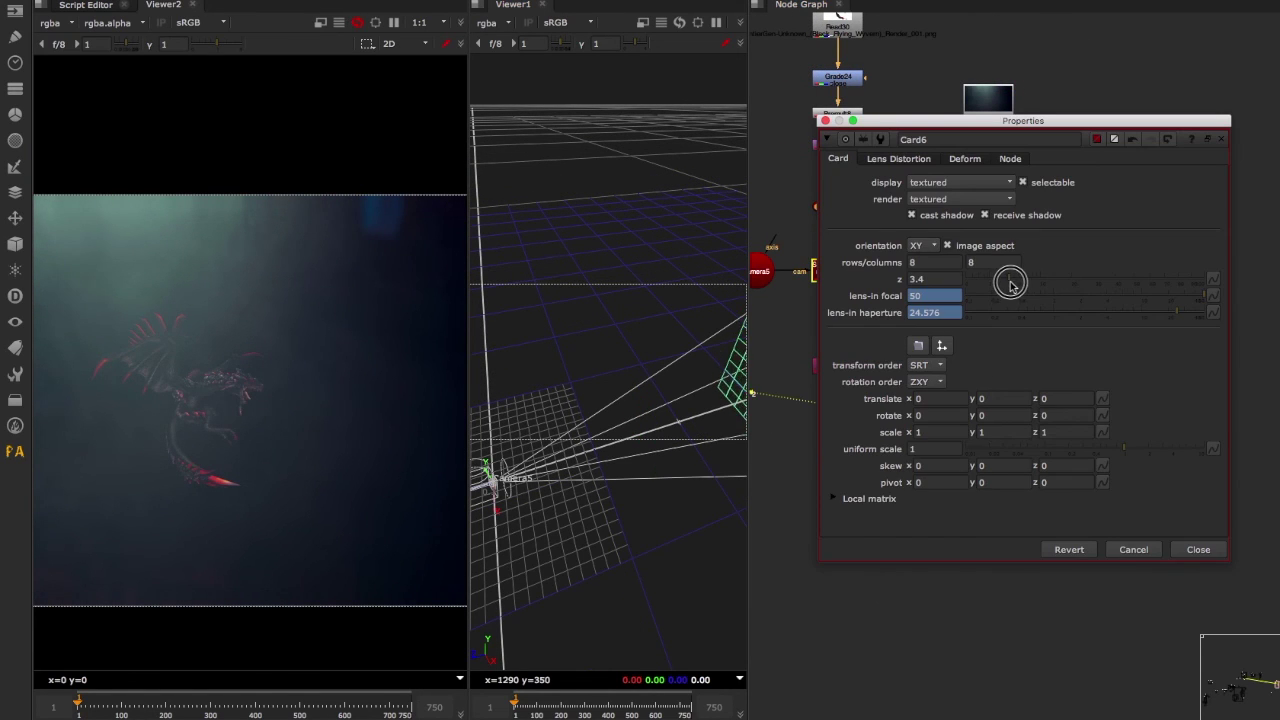
alt+drag(680, 280, 566, 297)
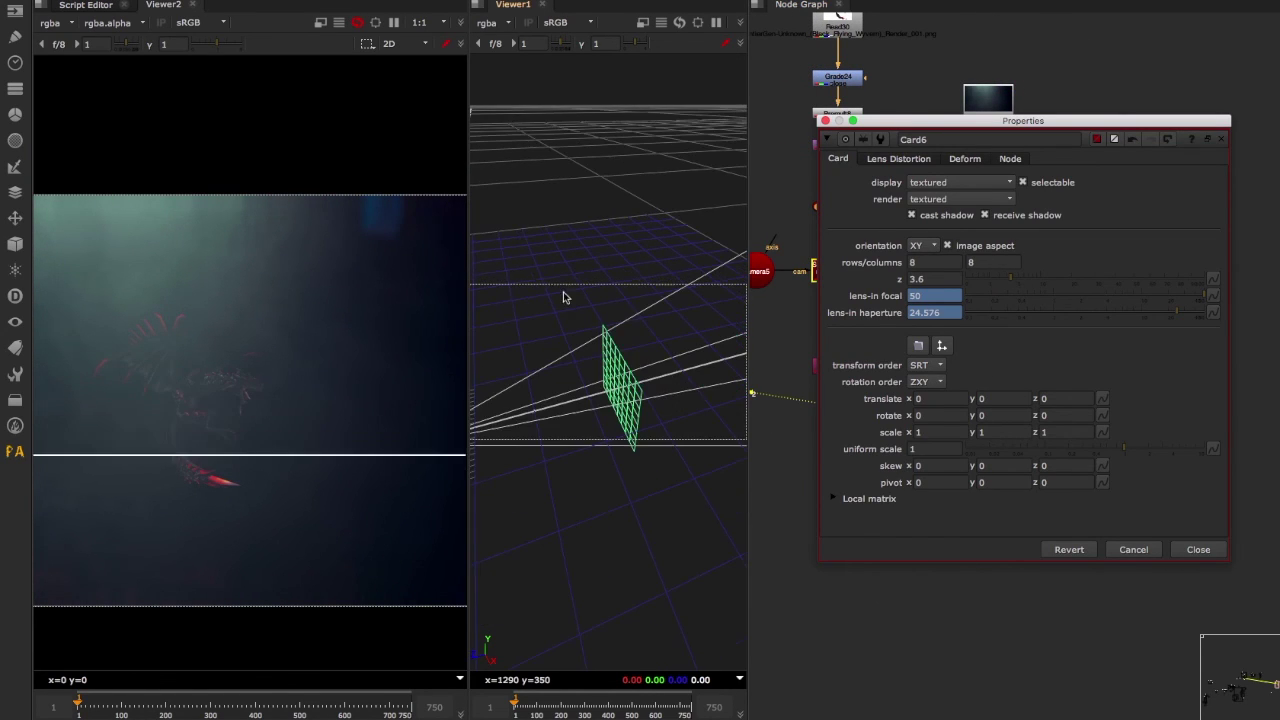
alt+drag(585, 350, 630, 355)
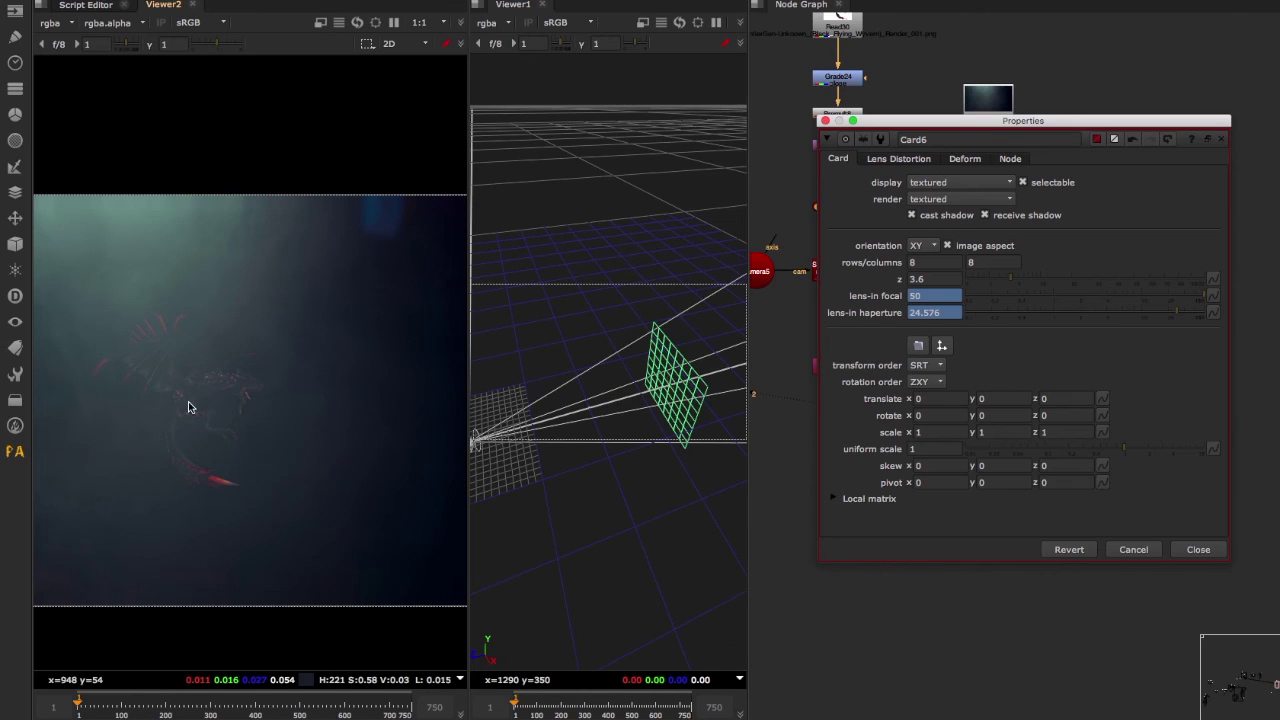
click(1032, 280)
click(1036, 280)
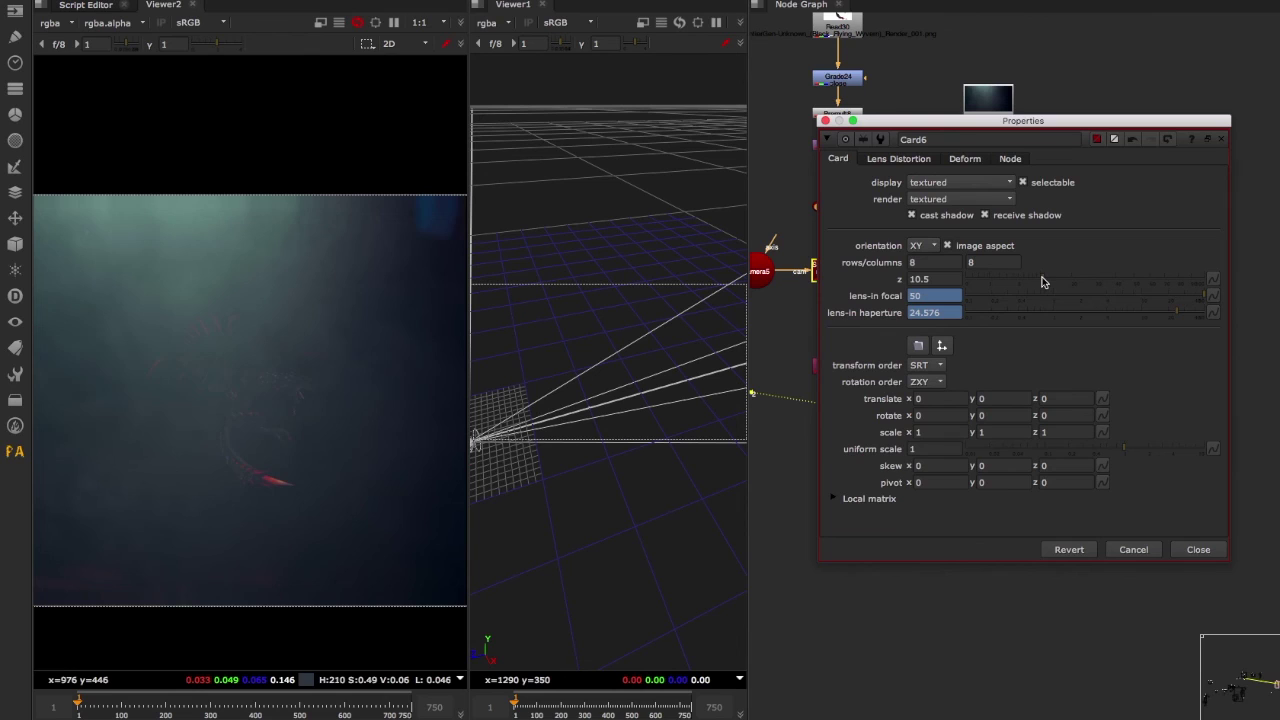
click(1003, 283)
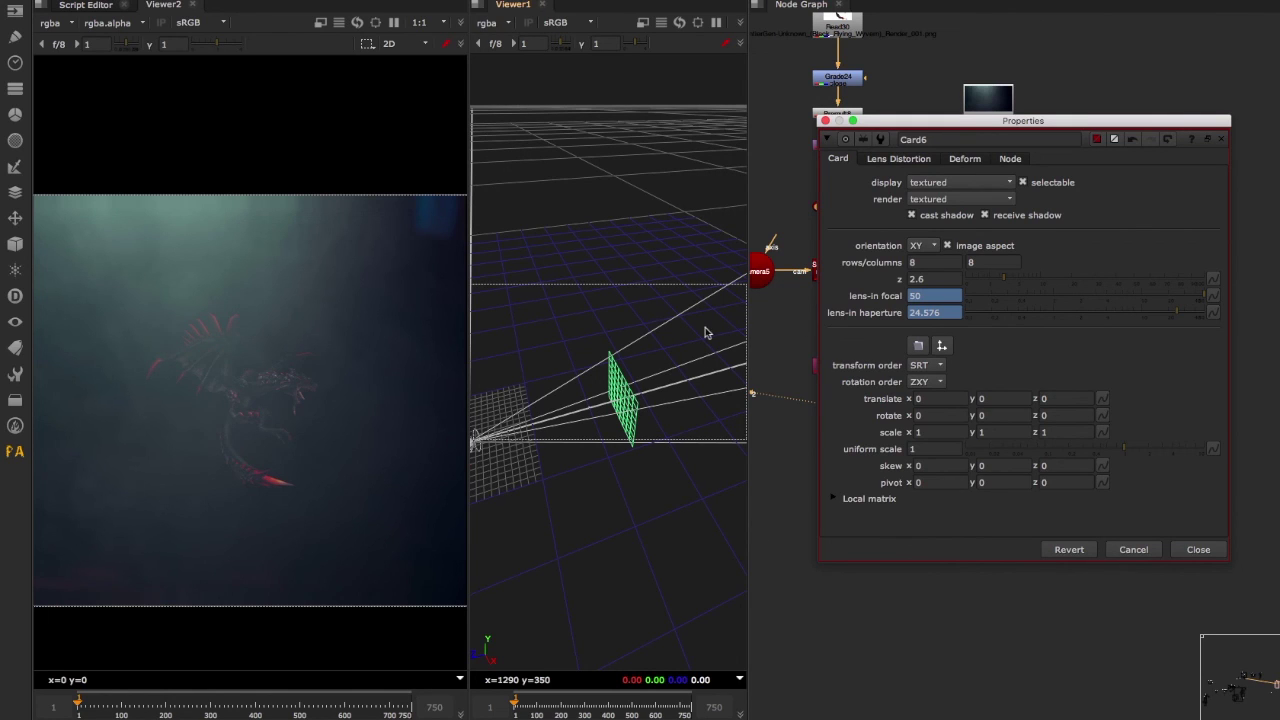
alt+drag(701, 351, 650, 359)
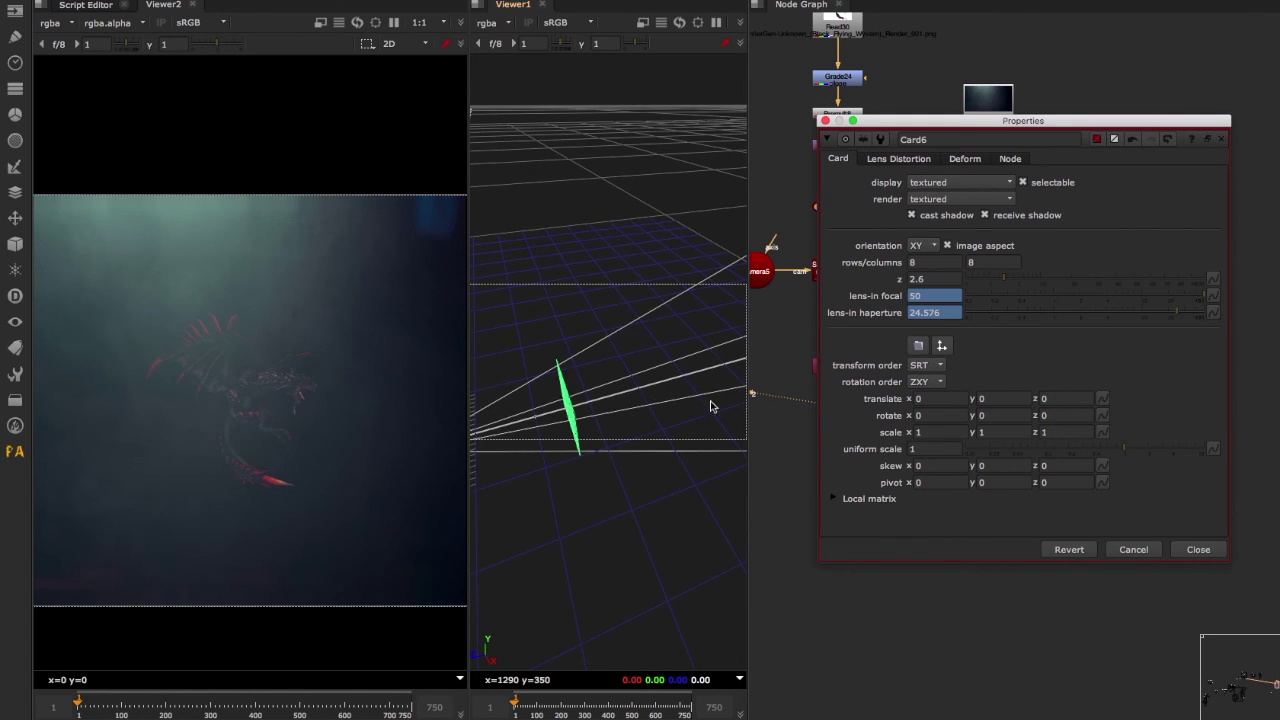
click(1198, 550)
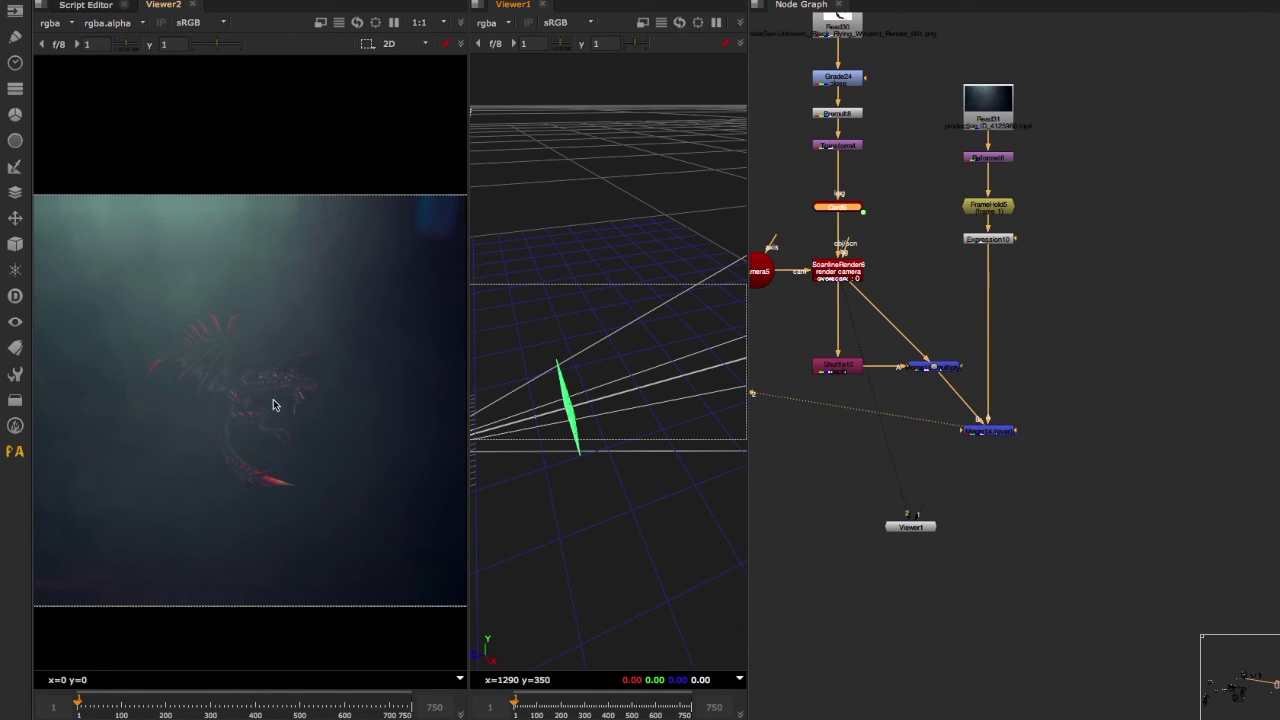
Add a dot to the connection from ScanlineRender6 to Merge15's B input and place it directly above Merge15
scroll(916, 360, up, 5)
drag(956, 377, 1001, 357)
drag(1083, 404, 912, 370)
middle_drag(852, 304, 987, 309)
alt+drag(622, 474, 638, 464)
click(595, 361)
scroll(595, 360, down, 1)
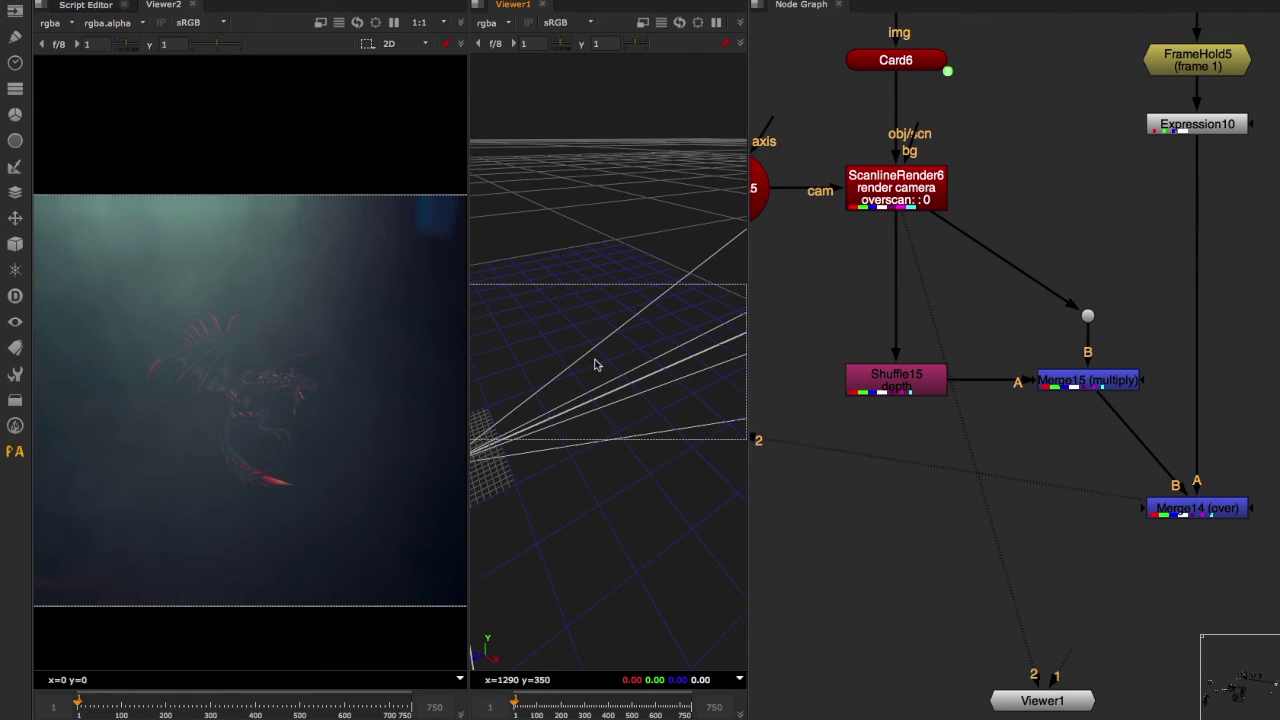